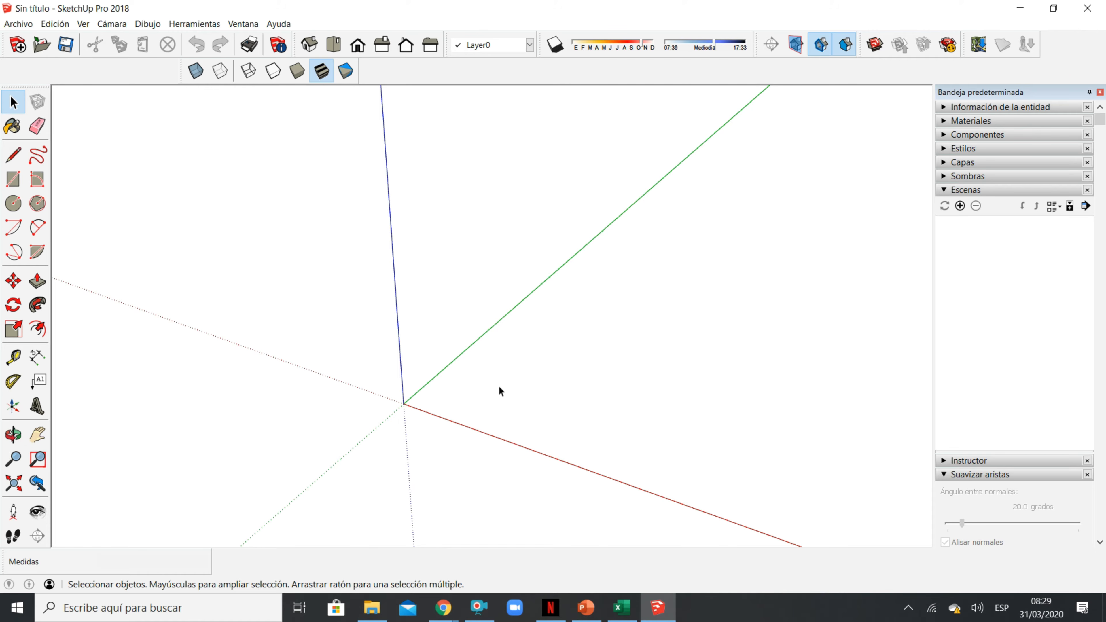
- Orbit and zoom around the axes origin of the empty model to view it from different angles
middle_click_drag(497, 410, 395, 413)
scroll(358, 423, "up", 3)
scroll(442, 362, "down", 3)
scroll(453, 357, "up", 5)
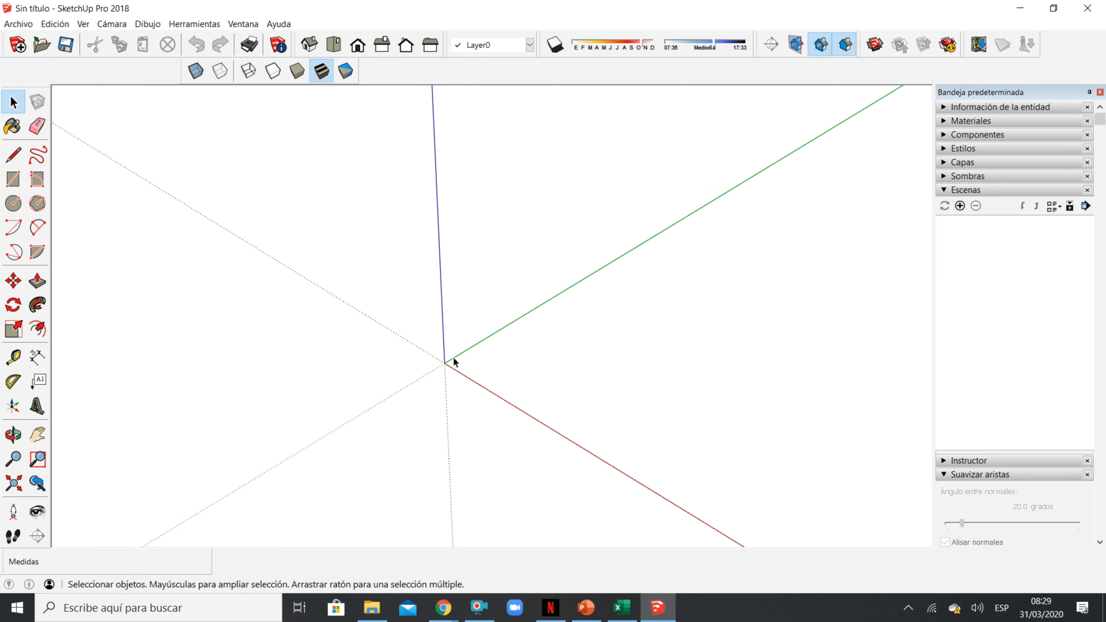
scroll(455, 354, "down", 4)
scroll(455, 354, "up", 4)
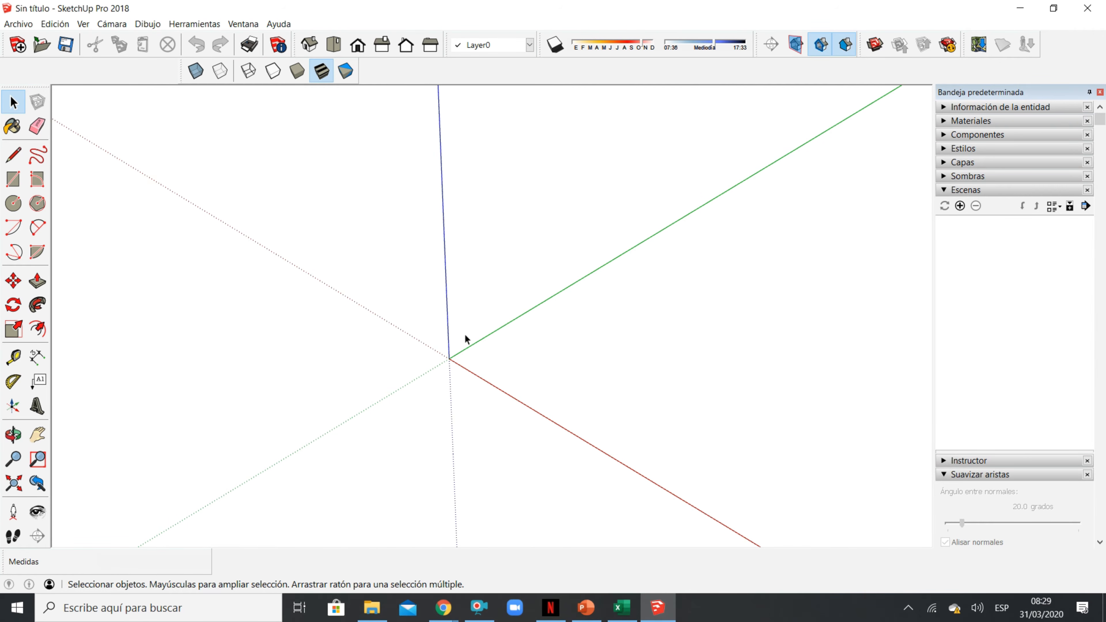
scroll(461, 350, "down", 3)
scroll(443, 385, "up", 3)
scroll(455, 409, "down", 3)
scroll(459, 374, "up", 4)
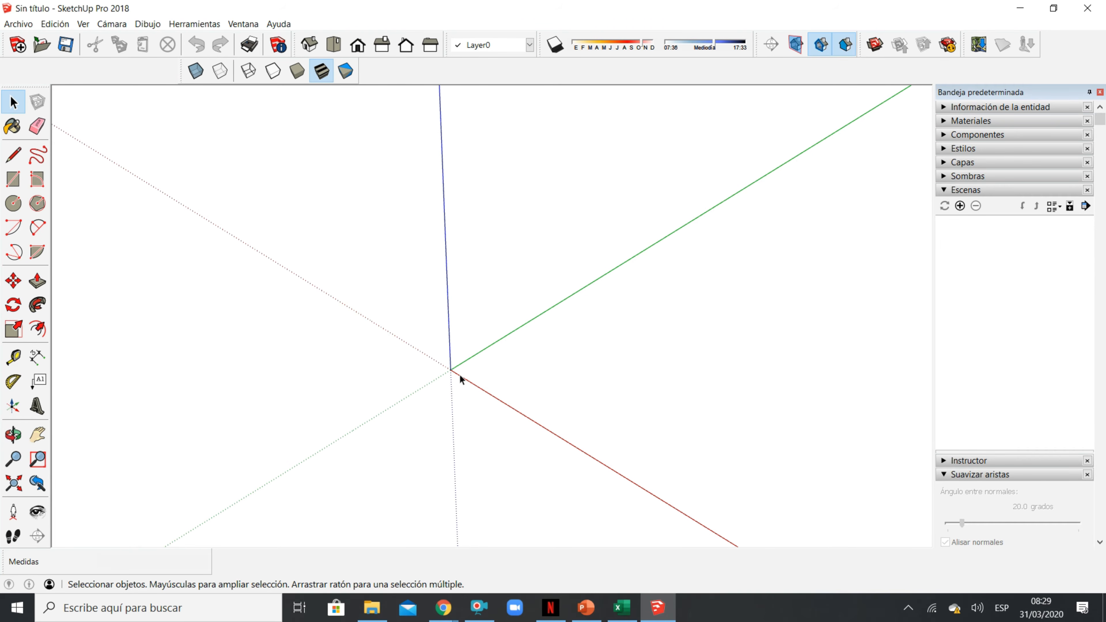
middle_click_drag(461, 406, 487, 378)
middle_click_drag(510, 327, 475, 314)
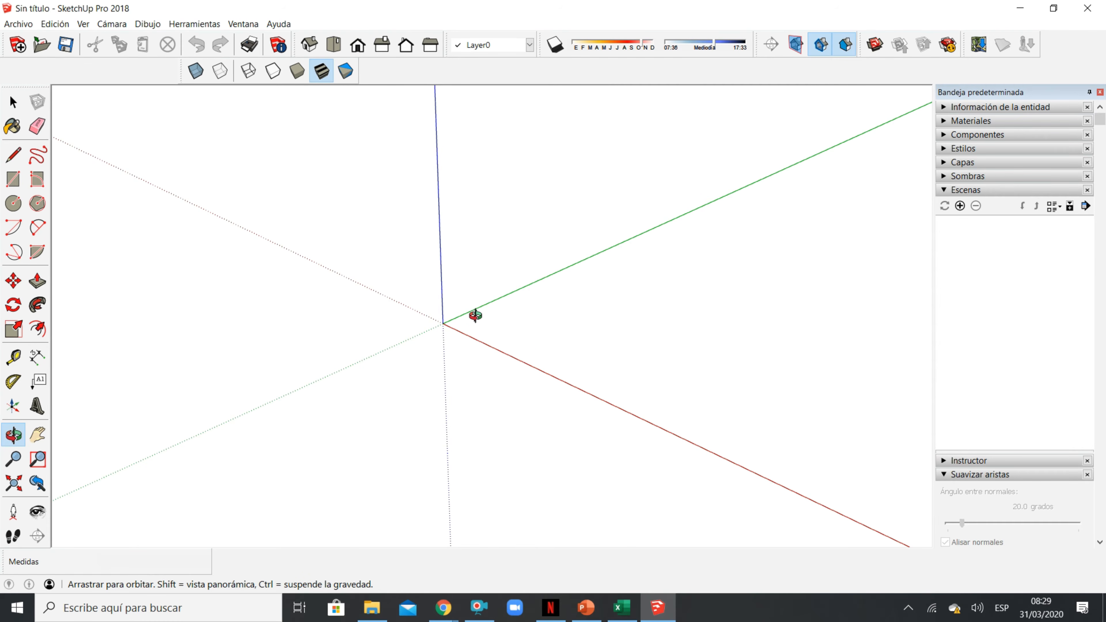
middle_click_drag(476, 314, 527, 408)
key("space")
scroll(266, 343, "down", 3)
scroll(533, 370, "up", 4)
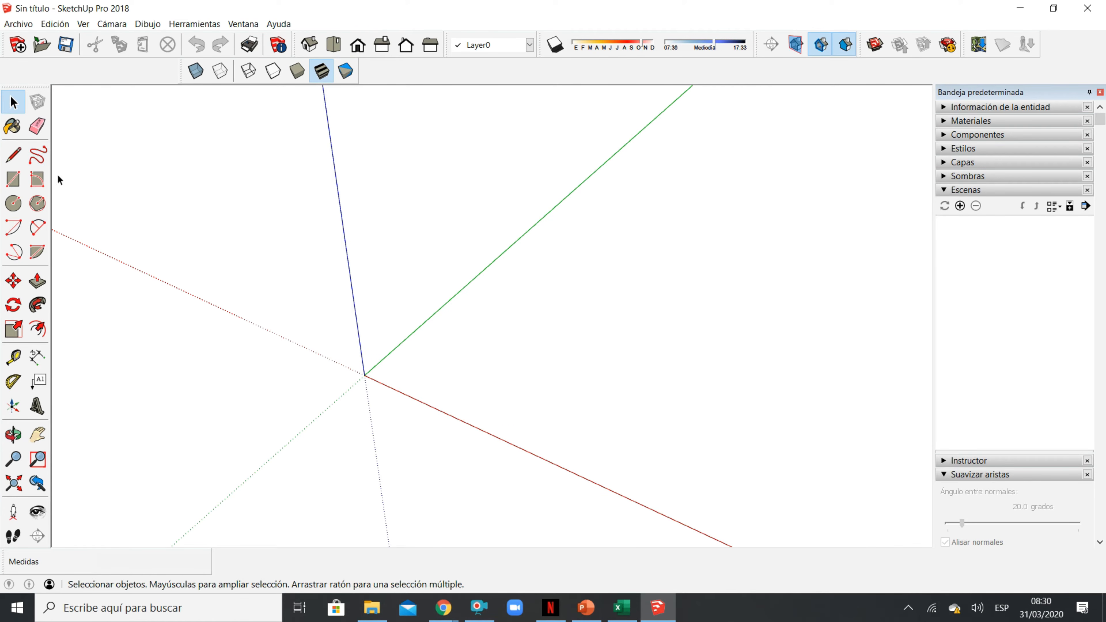
- Draw a closed 10 m square with the Line tool near the origin, its sides parallel to the red and green axes
left_click(13, 157)
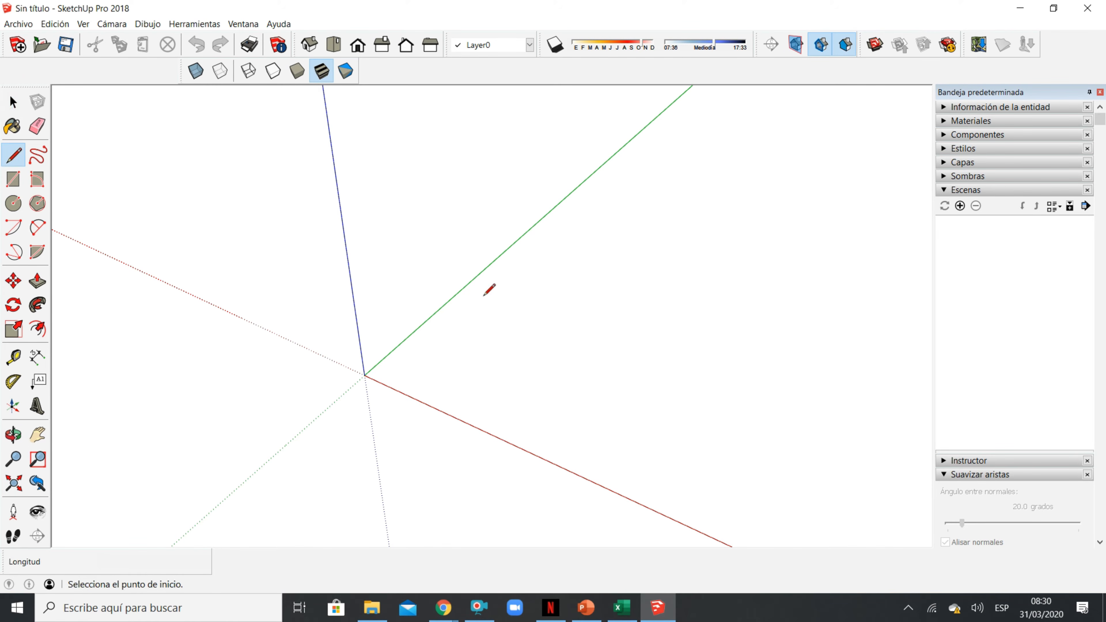
left_click(415, 371)
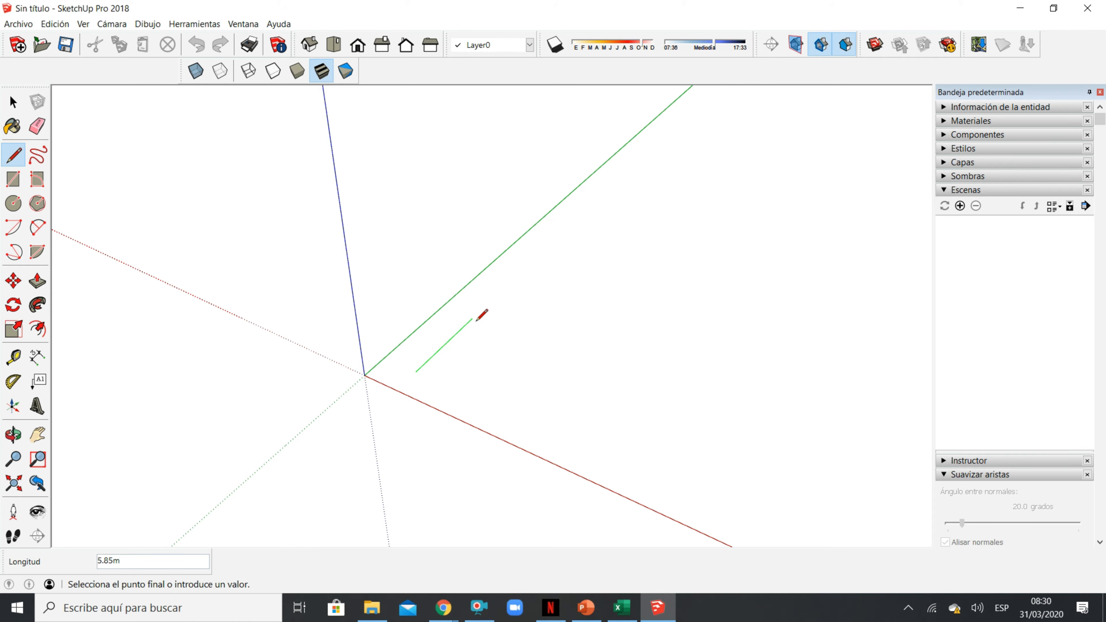
type("10")
key("Return")
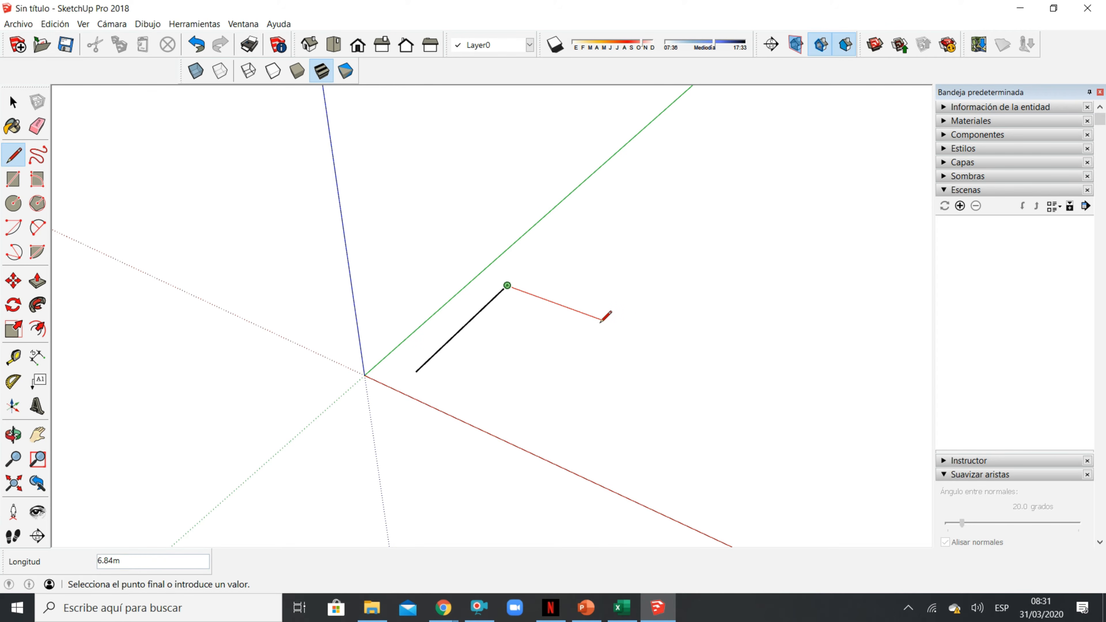
type("10")
key("Return")
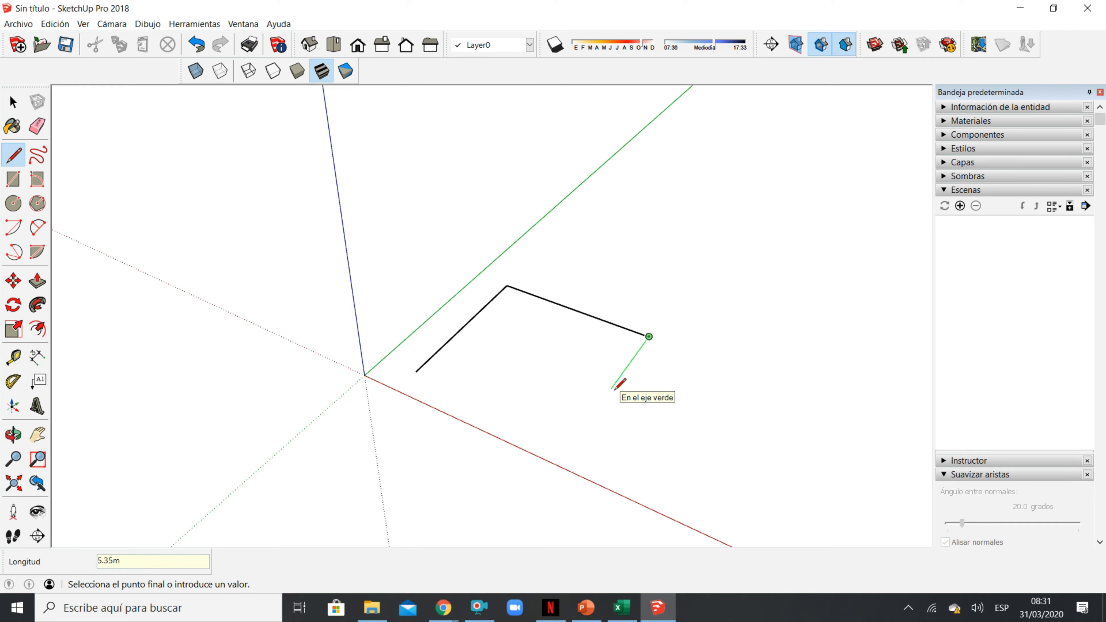
type("10")
key("Return")
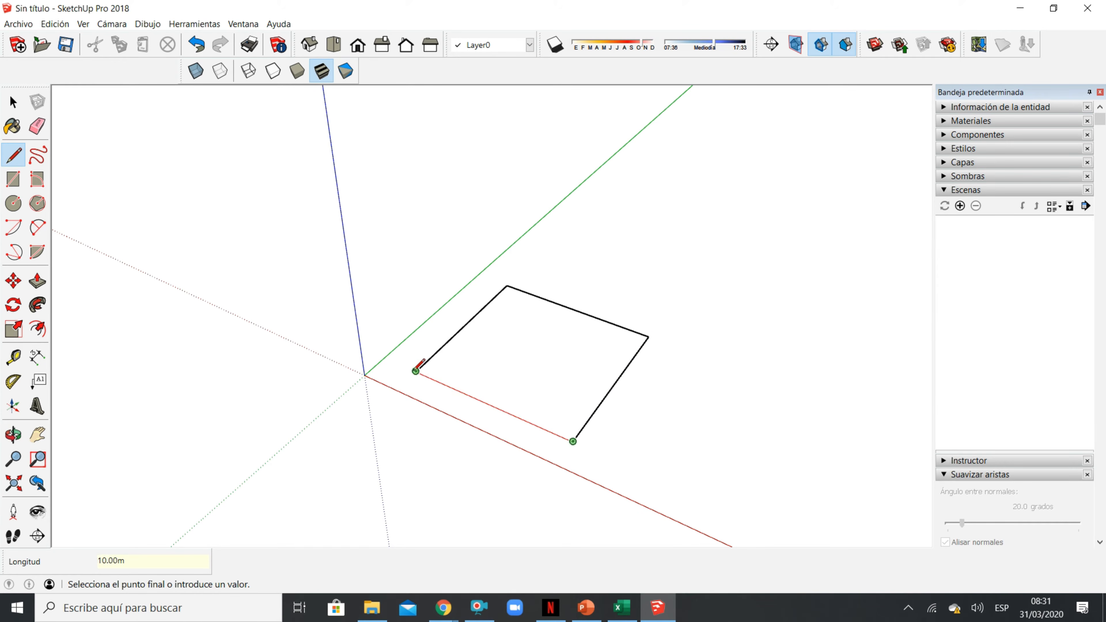
left_click(416, 372)
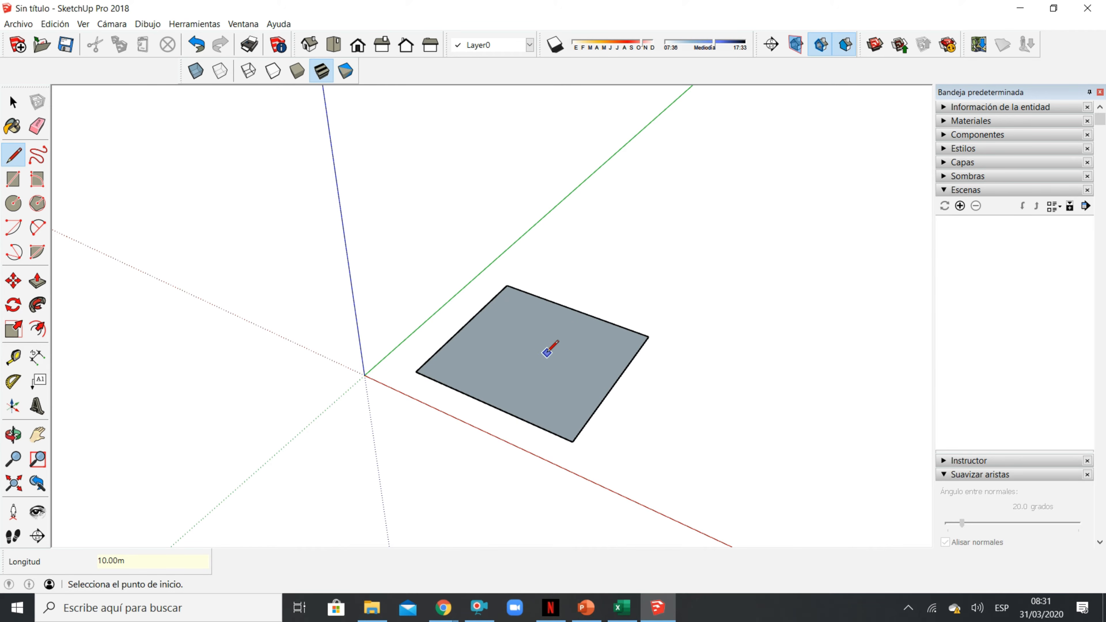
- Draw a 10 by 10 m rectangle on the ground beside the first square, along the red axis
mouse_move(555, 361)
middle_mouse_down()
mouse_move(528, 370)
mouse_move(262, 373)
mouse_move(572, 403)
mouse_move(717, 389)
mouse_move(593, 361)
mouse_move(644, 368)
mouse_move(501, 388)
middle_mouse_up()
mouse_move(365, 376)
middle_mouse_down()
mouse_move(444, 368)
mouse_move(564, 420)
mouse_move(459, 308)
mouse_move(469, 337)
mouse_move(510, 343)
middle_mouse_up()
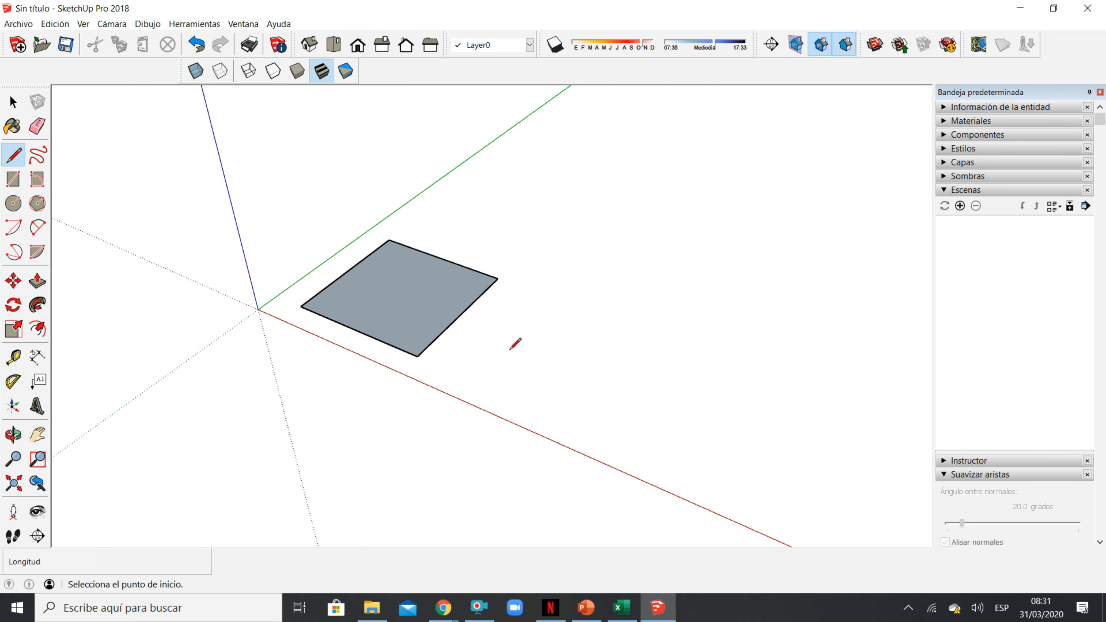
mouse_move(450, 284)
middle_mouse_down()
mouse_move(444, 314)
mouse_move(454, 284)
middle_mouse_up()
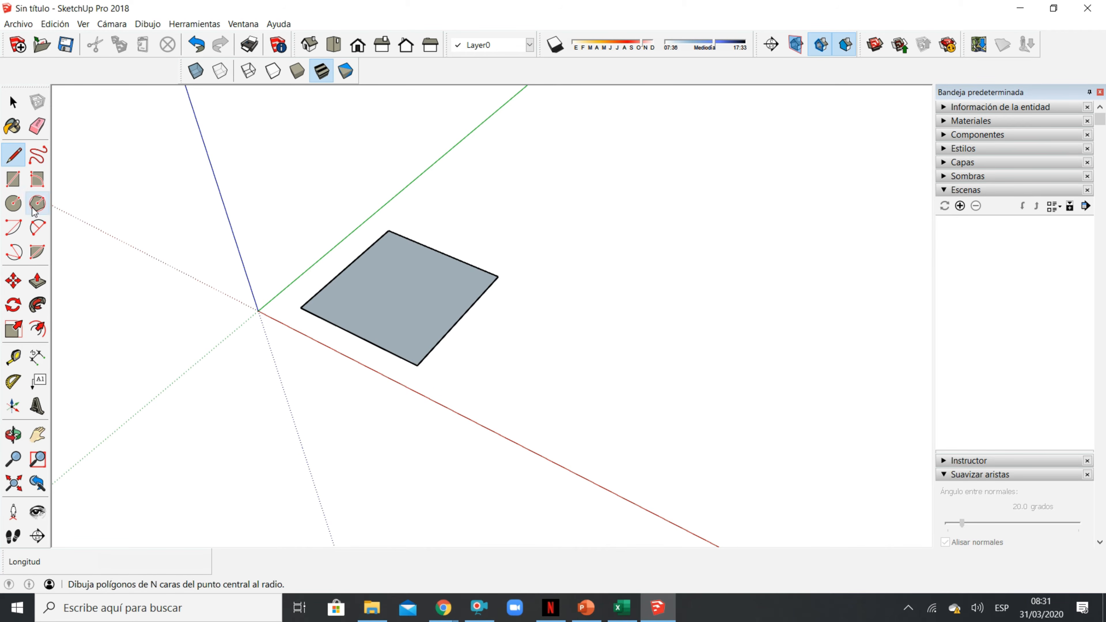
left_click(13, 179)
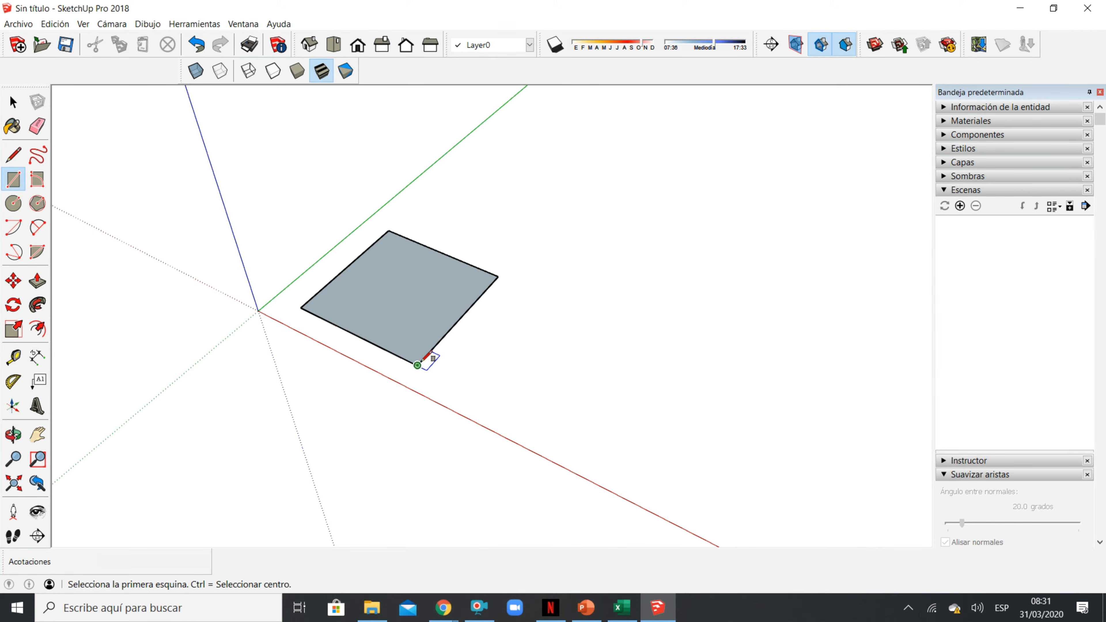
left_click(469, 390)
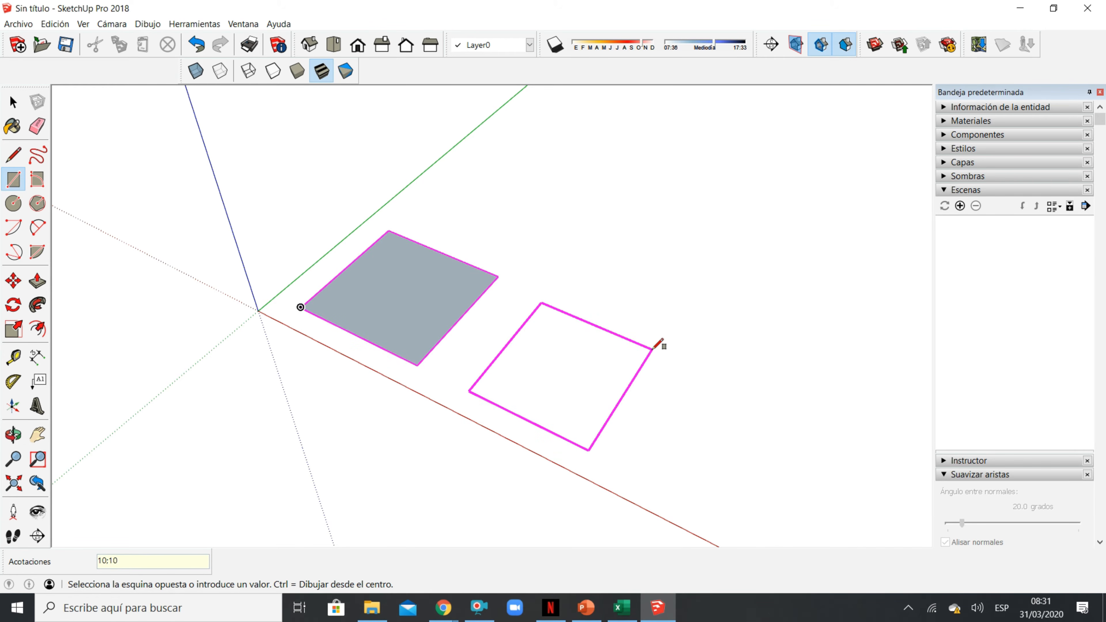
key("Return")
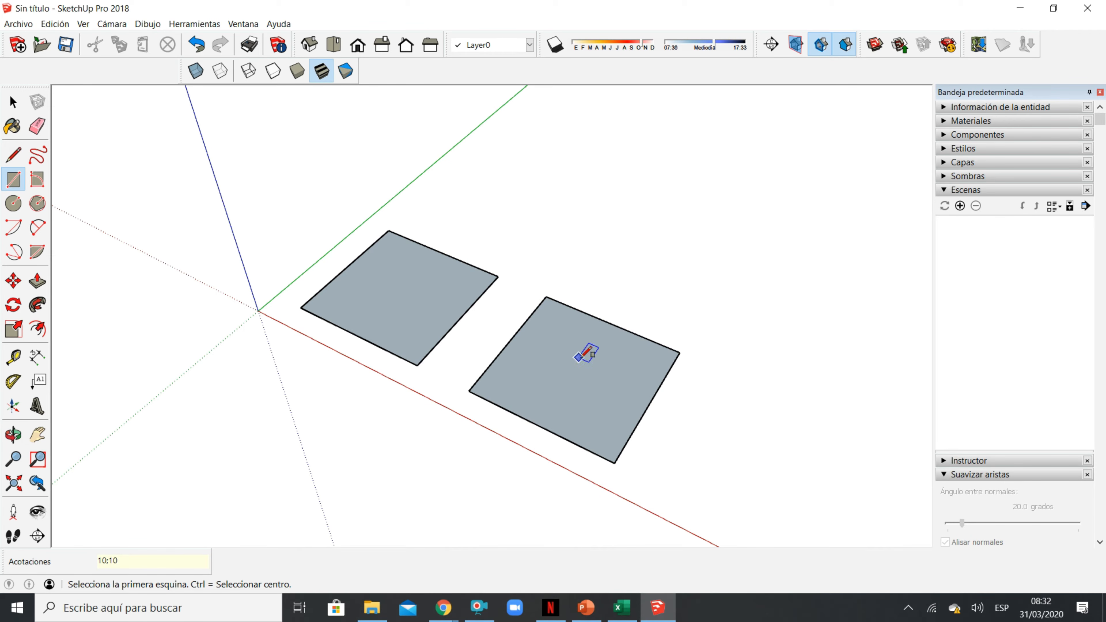
left_click(572, 266)
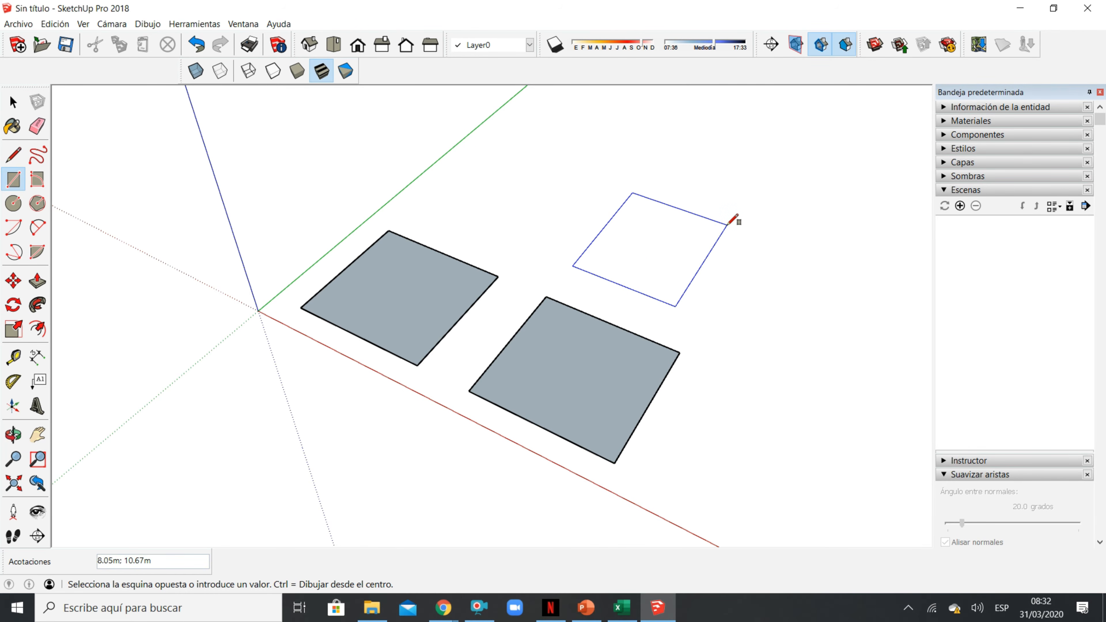
key("Escape")
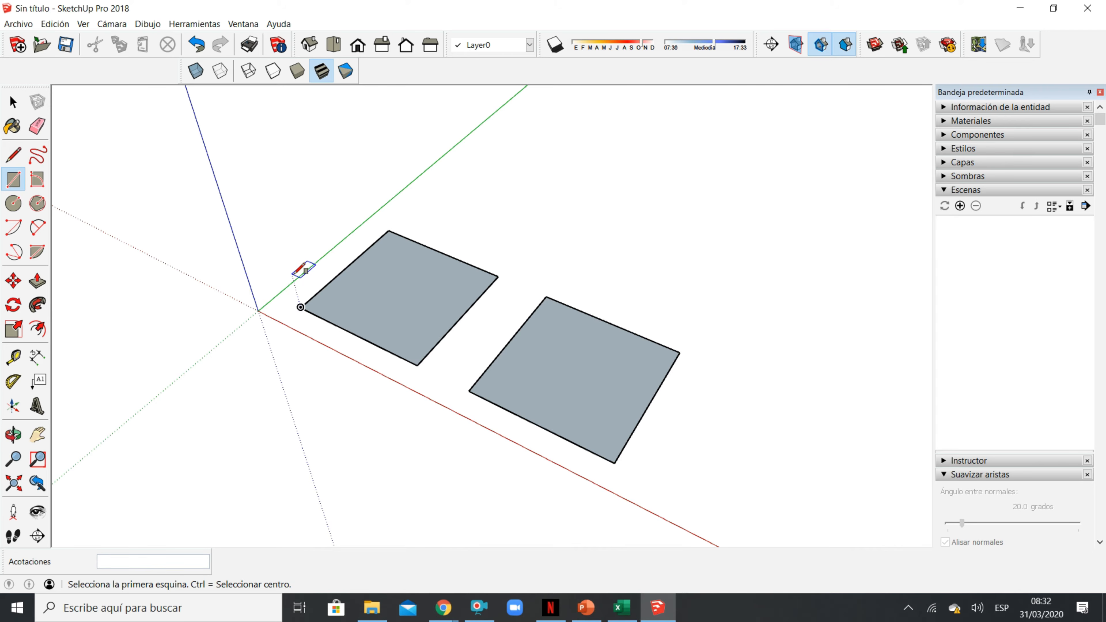
- Draw a circle of radius 5 m on the ground behind the two squares and change its radius to 6 m
left_click(14, 203)
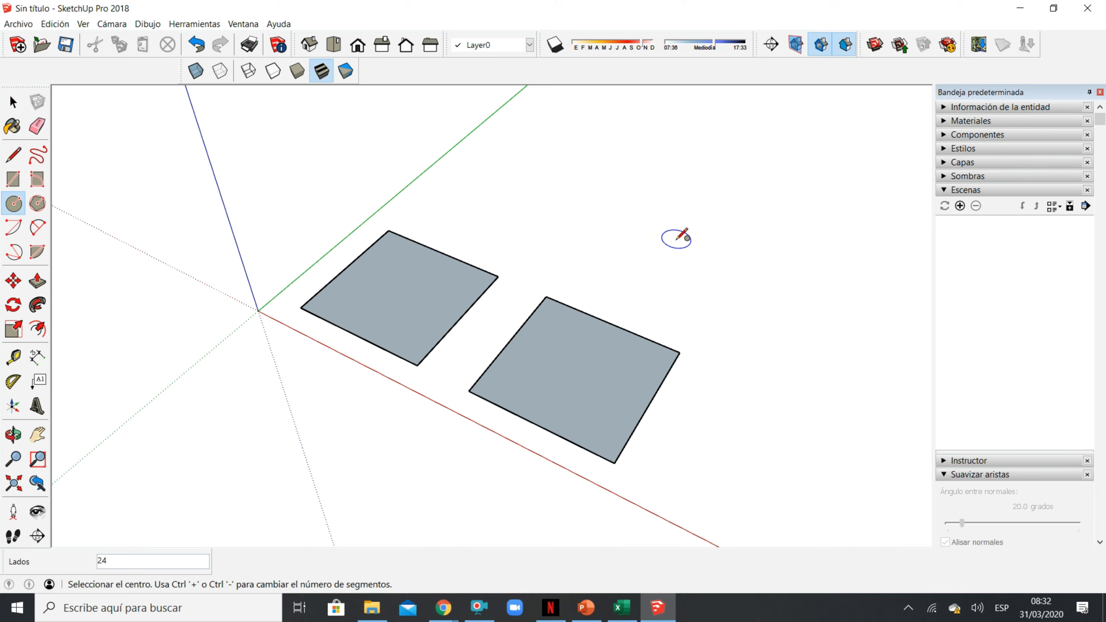
left_click(652, 217)
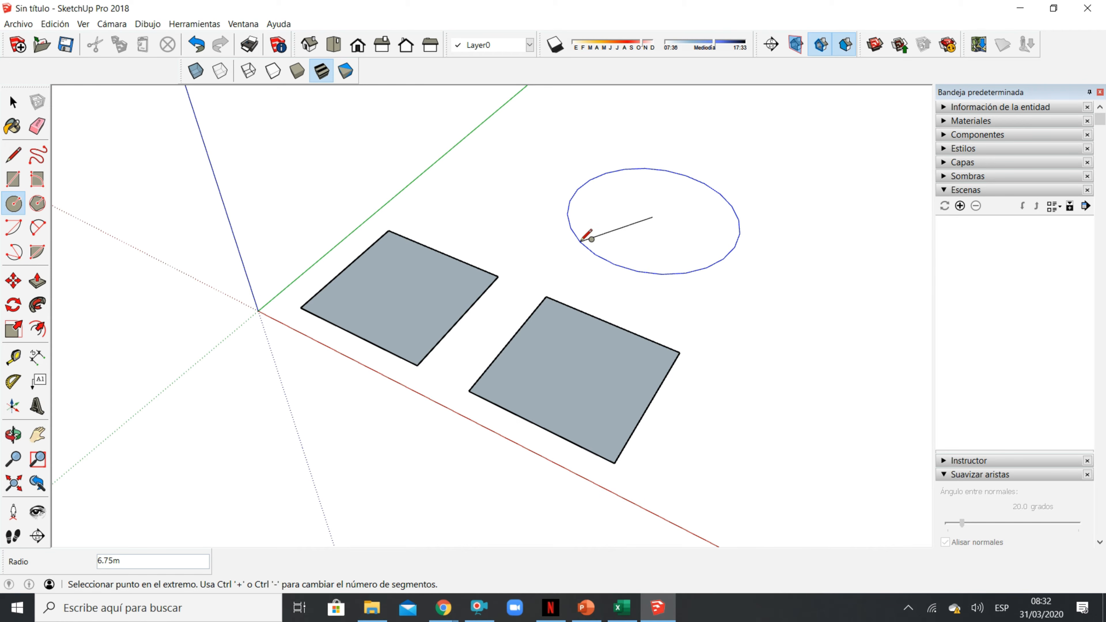
type("5")
key("Return")
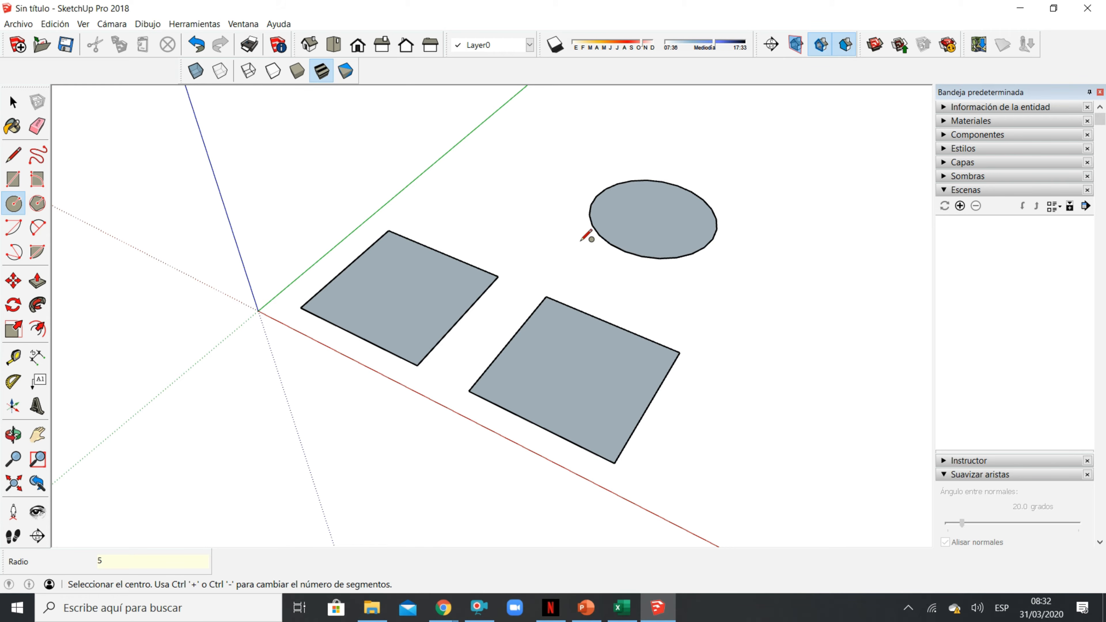
type("6")
key("Return")
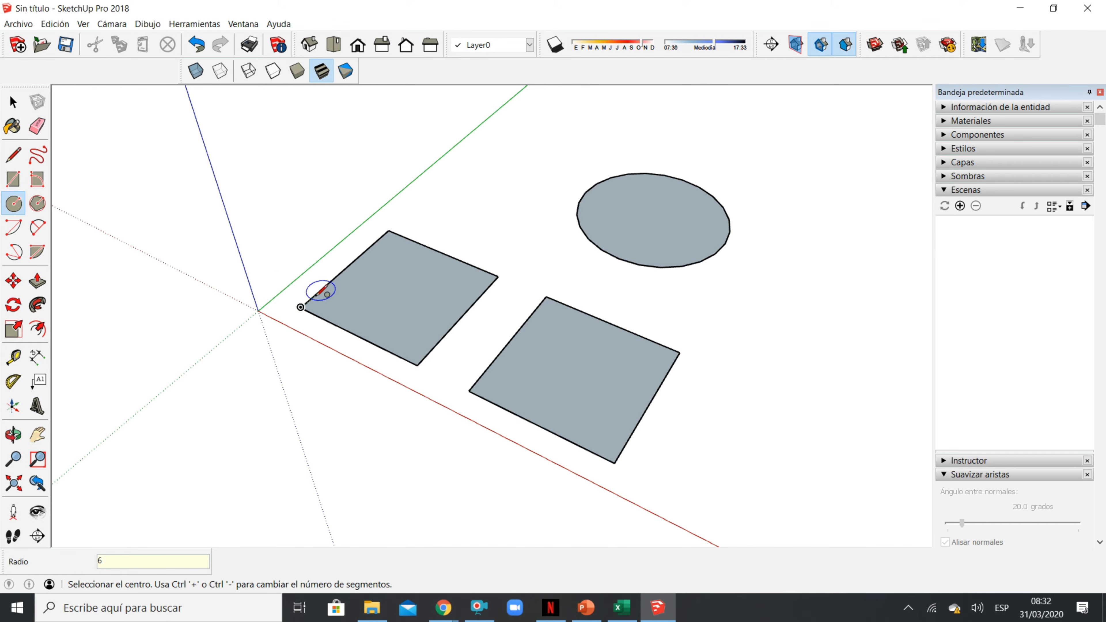
- Draw a five-sided polygon with an inscribed radius of 3.5 m beside the second square
left_click(38, 204)
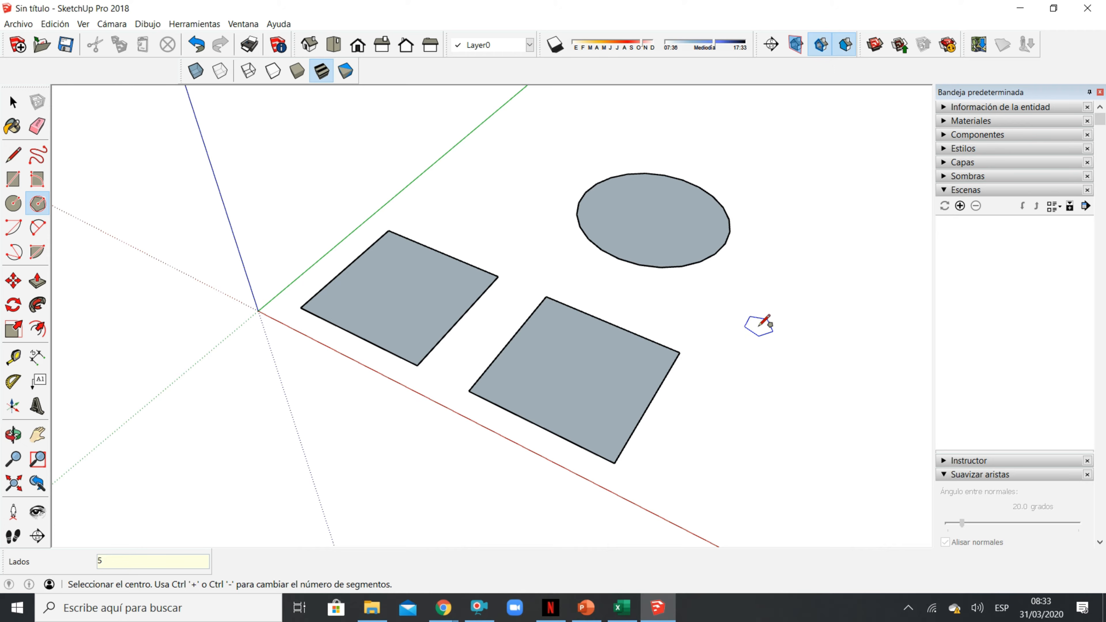
left_click(789, 330)
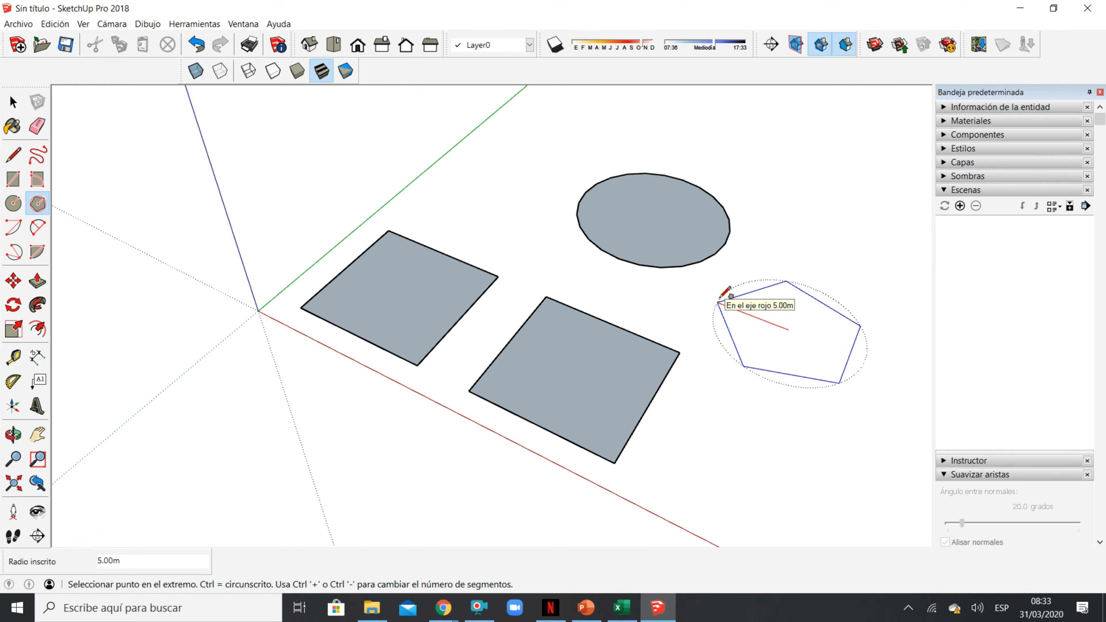
type("3.5")
key("Return")
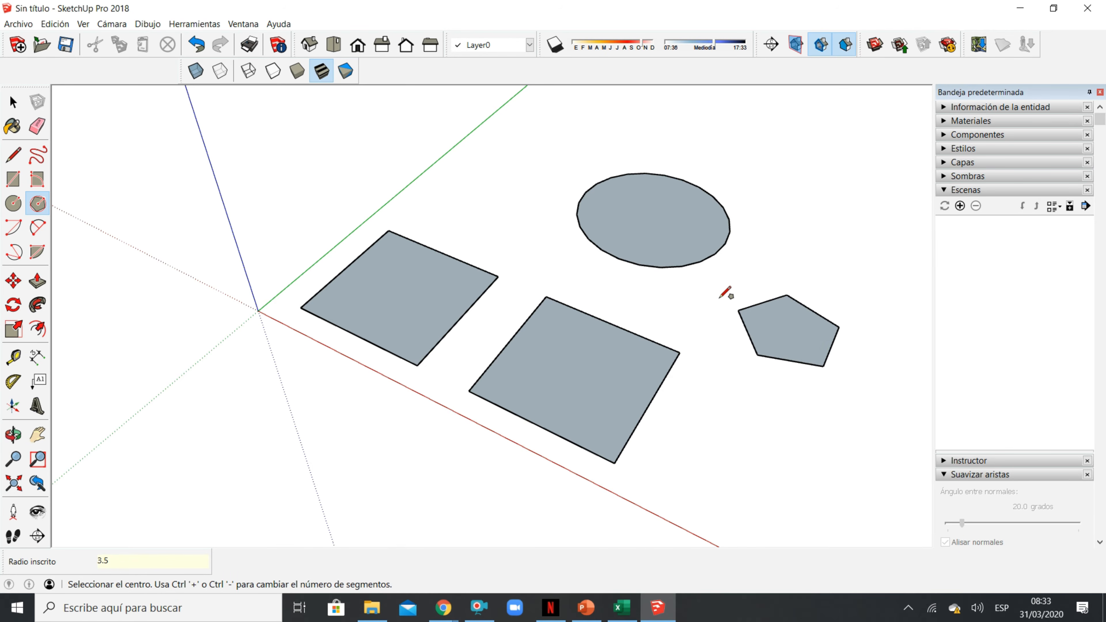
- Draw a two-point arc from a free point near the red axis to the pentagon's nearest corner, with a bulge of about 4.8 m
scroll(479, 305, "down", 2)
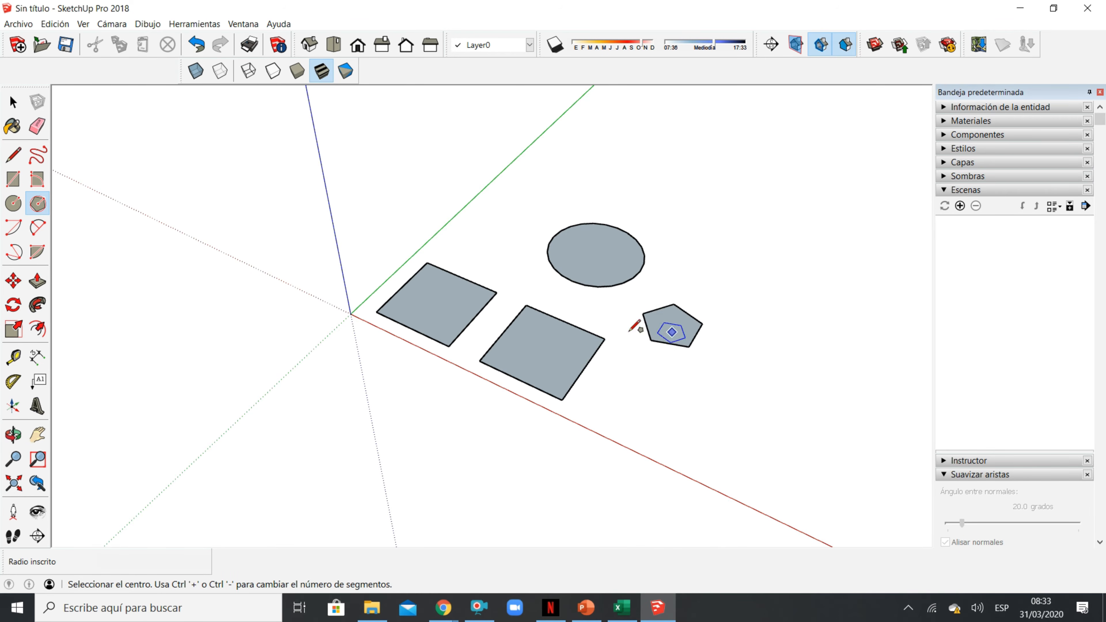
scroll(696, 322, "up", 5)
middle_click_drag(693, 332, 645, 299)
scroll(608, 313, "down", 3)
scroll(632, 292, "up", 2)
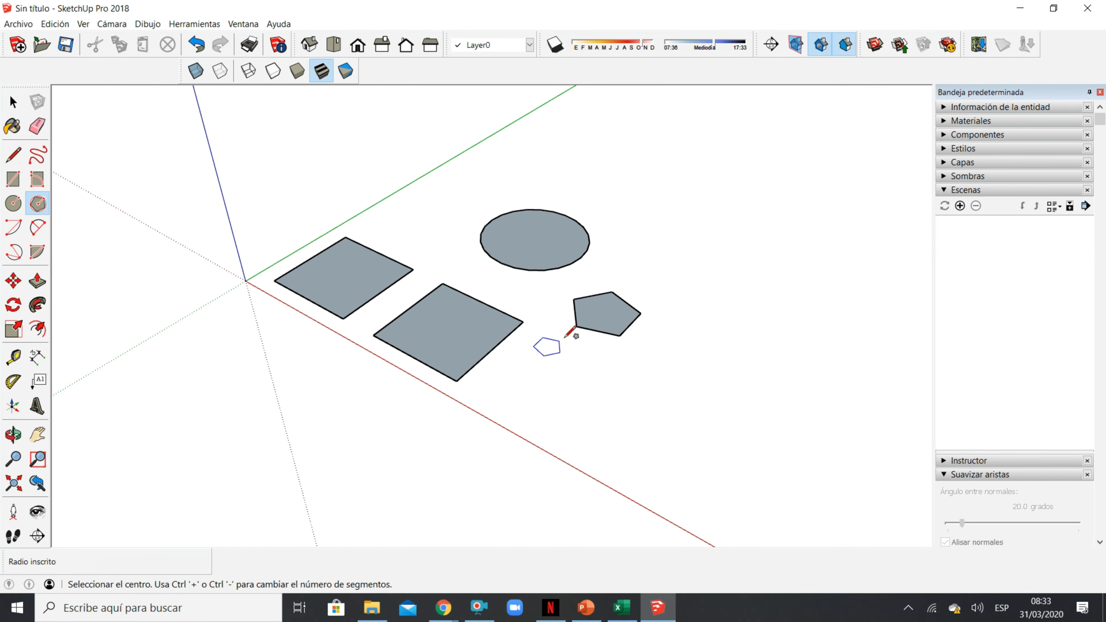
scroll(513, 369, "down", 2)
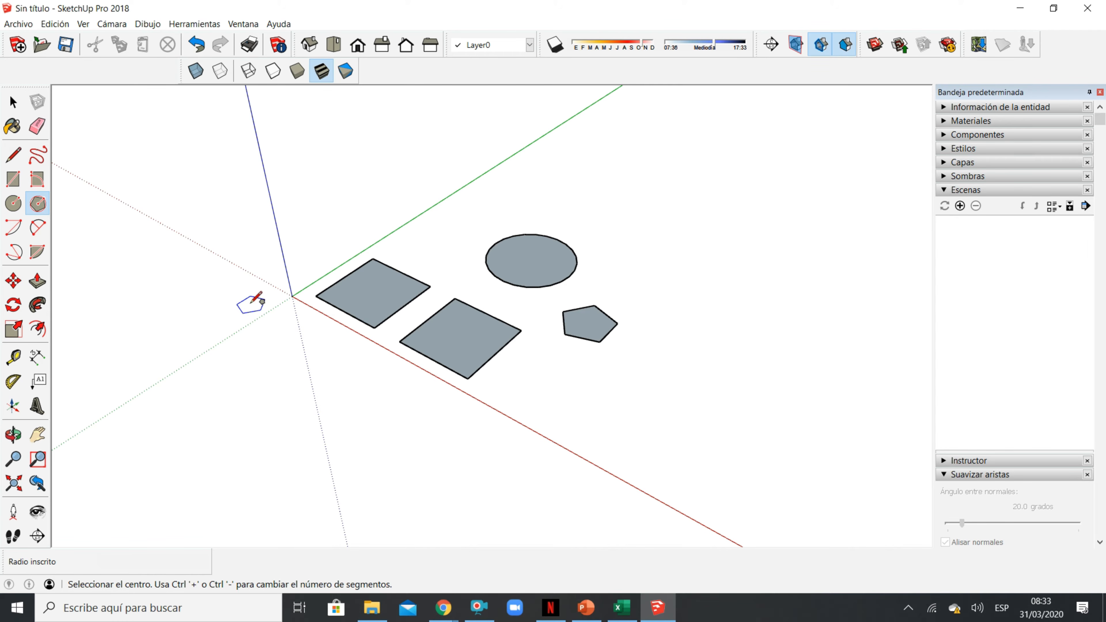
left_click(38, 231)
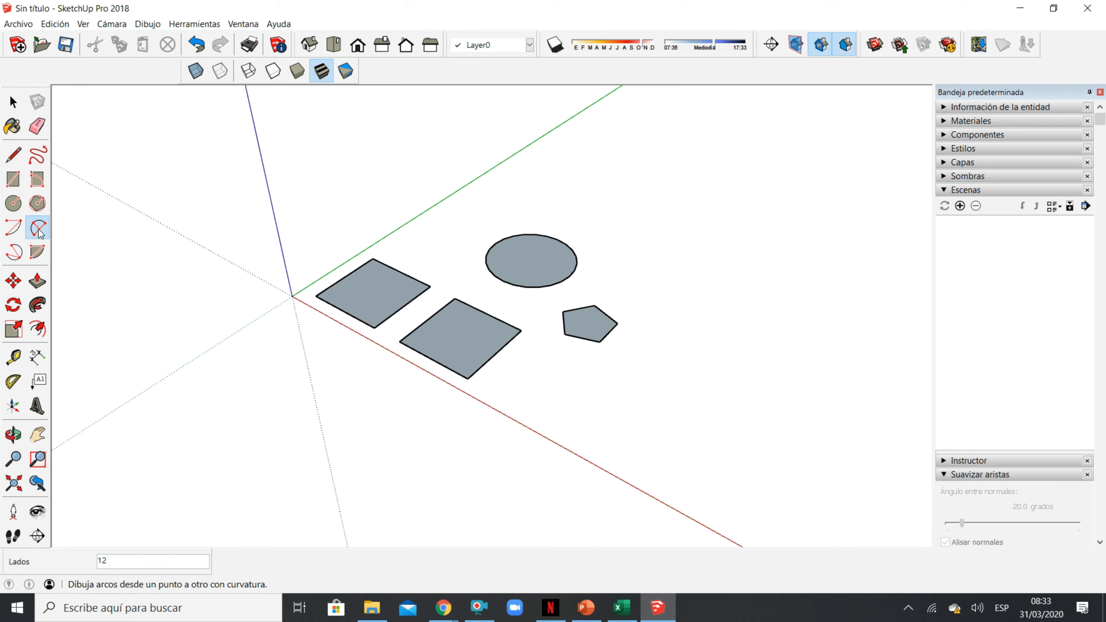
left_click(521, 406)
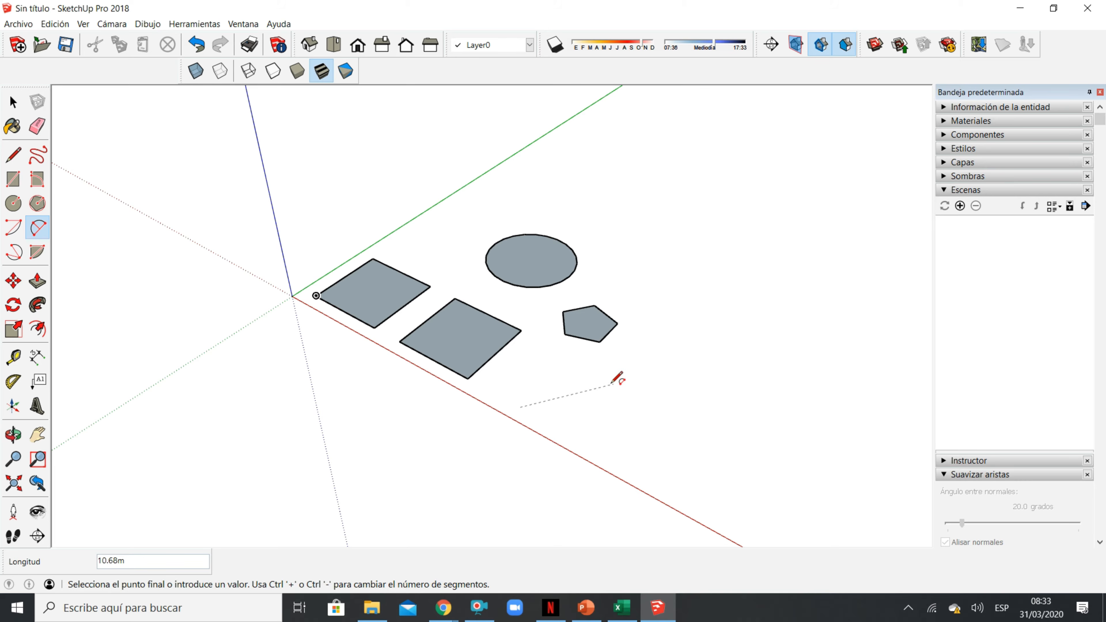
left_click(600, 342)
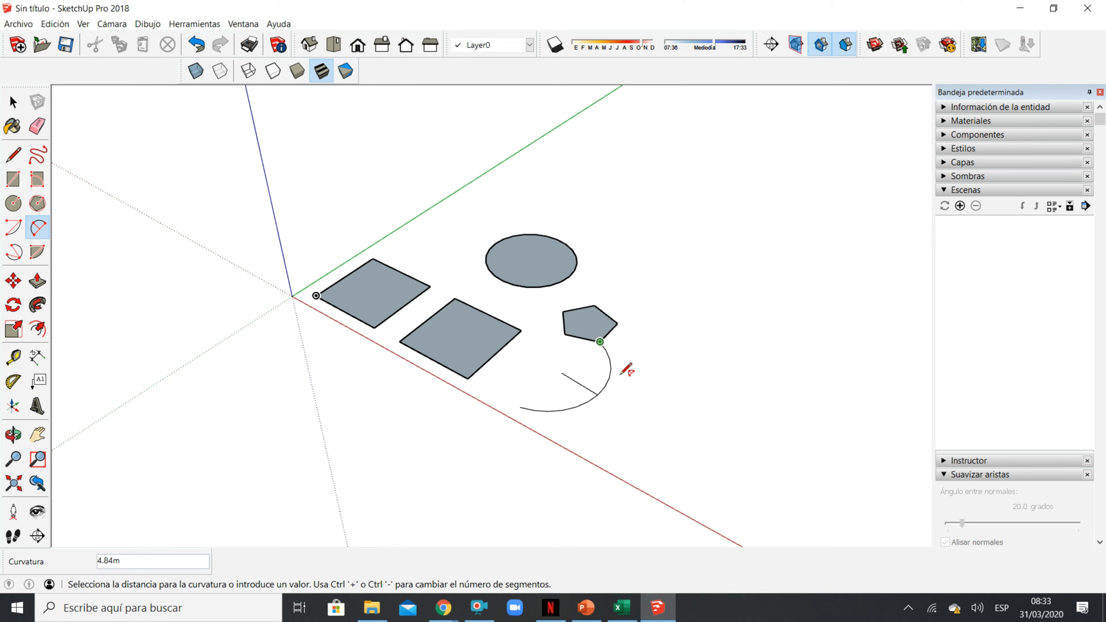
left_click(620, 374)
middle_click_drag(603, 378, 578, 473)
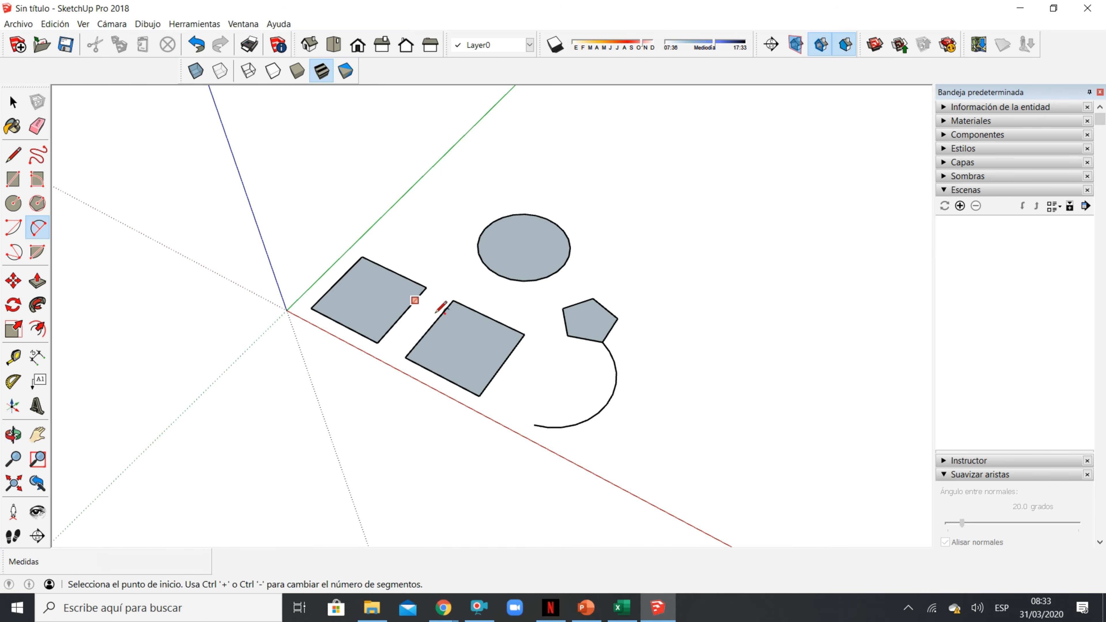
scroll(437, 311, "down", 3)
scroll(492, 403, "up", 4)
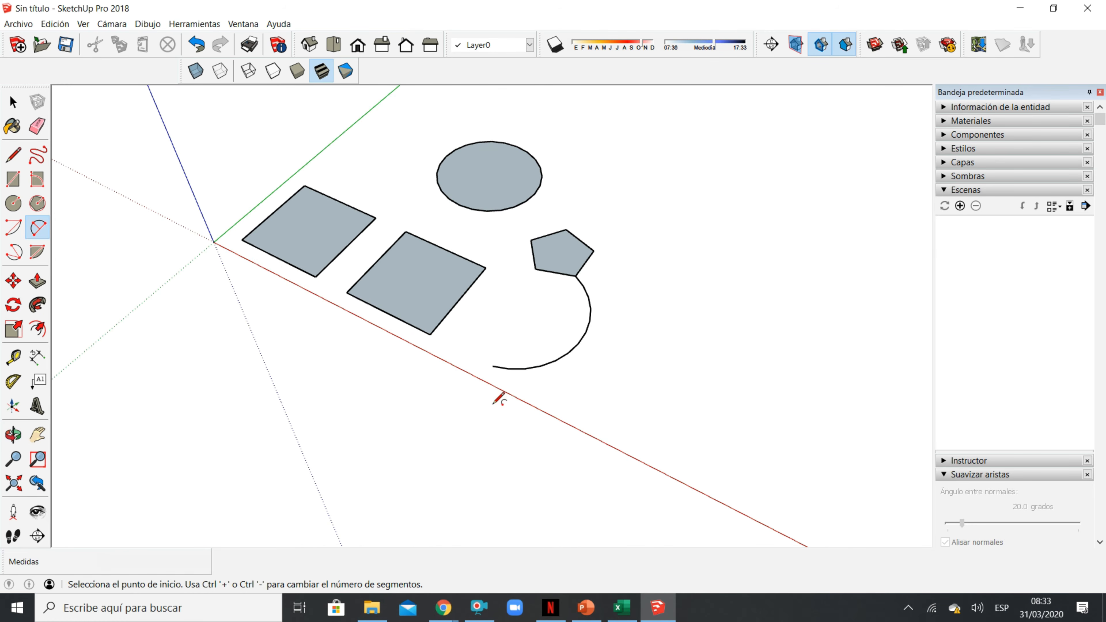
left_click(492, 365)
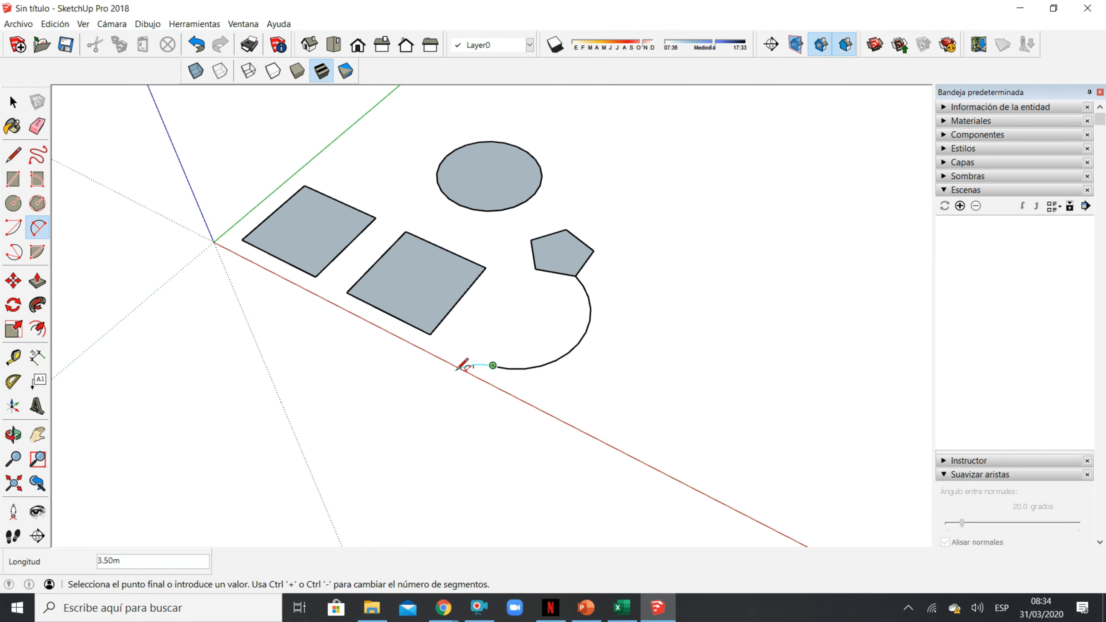
left_click(337, 489)
middle_click_drag(316, 395, 528, 317)
middle_click_drag(388, 412, 256, 456)
key("Escape")
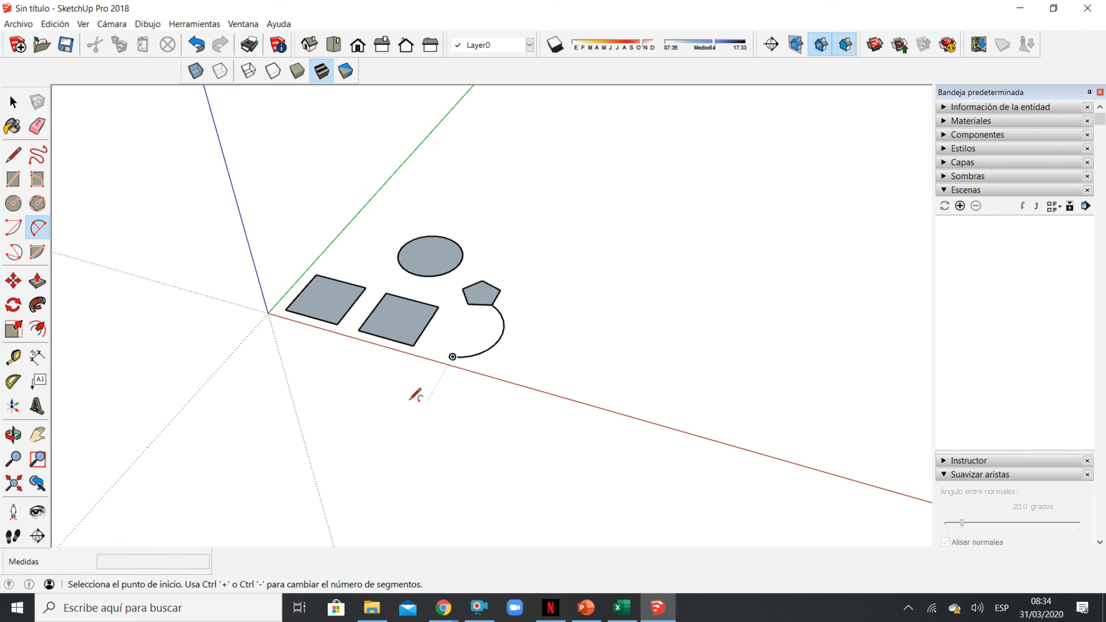
- Draw a second two-point arc from the first arc's free end to a ground point across the red axis, bulging the opposite way
left_click(452, 357)
left_click(408, 433)
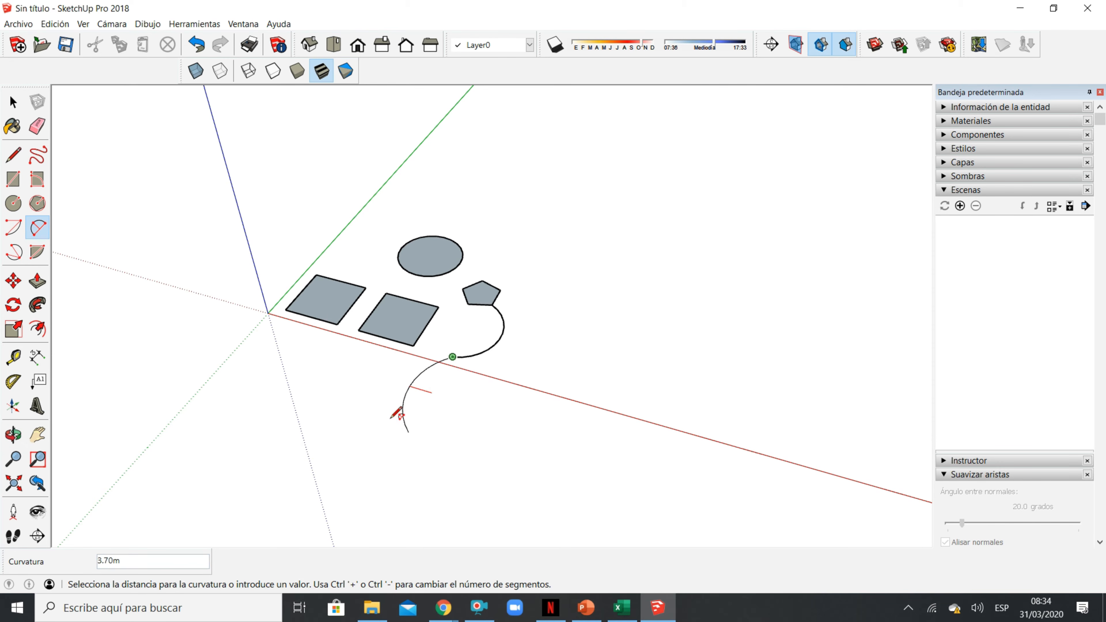
left_click(388, 397)
- Extrude the square nearest the origin upward with Push/Pull to a height of 10 m
middle_click_drag(389, 397, 353, 396)
middle_click_drag(623, 346, 323, 216)
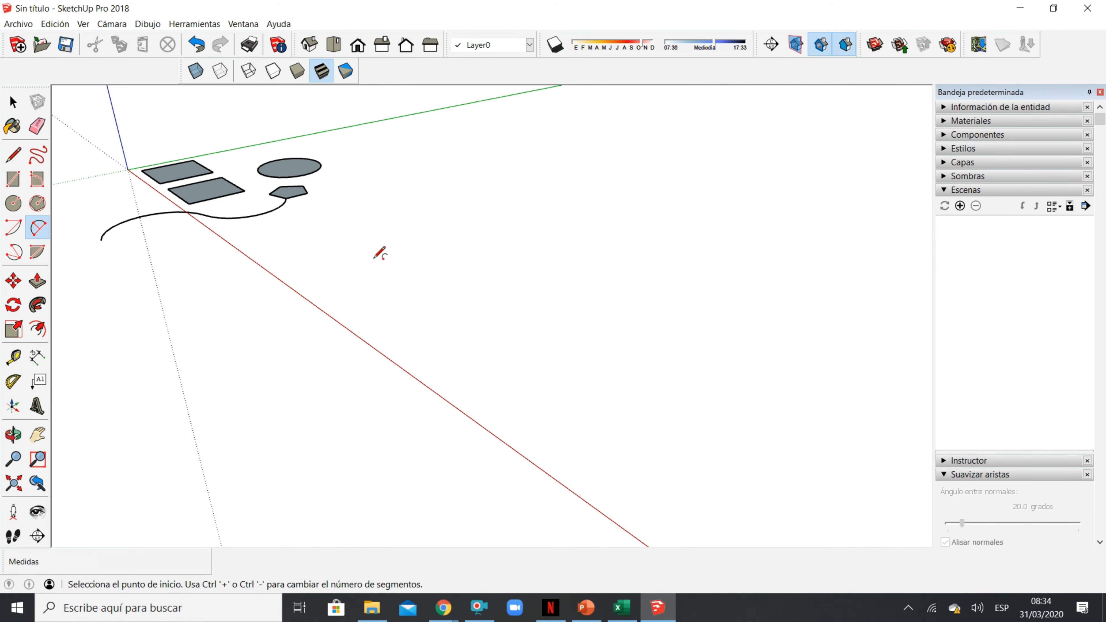
middle_click_drag(371, 362, 661, 387)
scroll(553, 366, "up", 4)
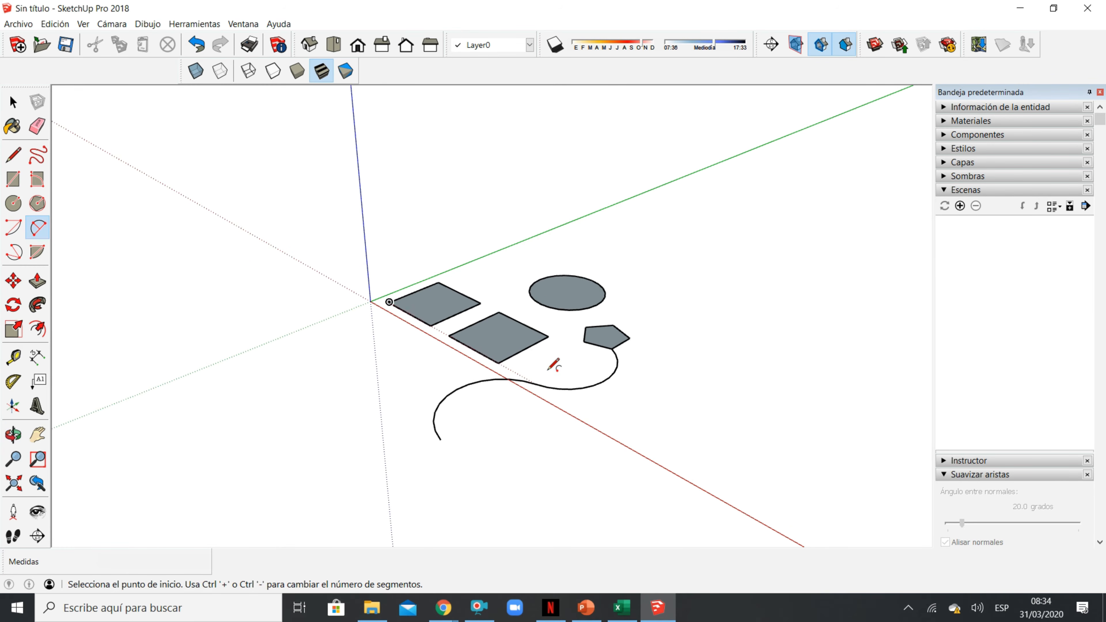
scroll(536, 347, "up", 3)
scroll(525, 335, "down", 3)
scroll(559, 354, "up", 1)
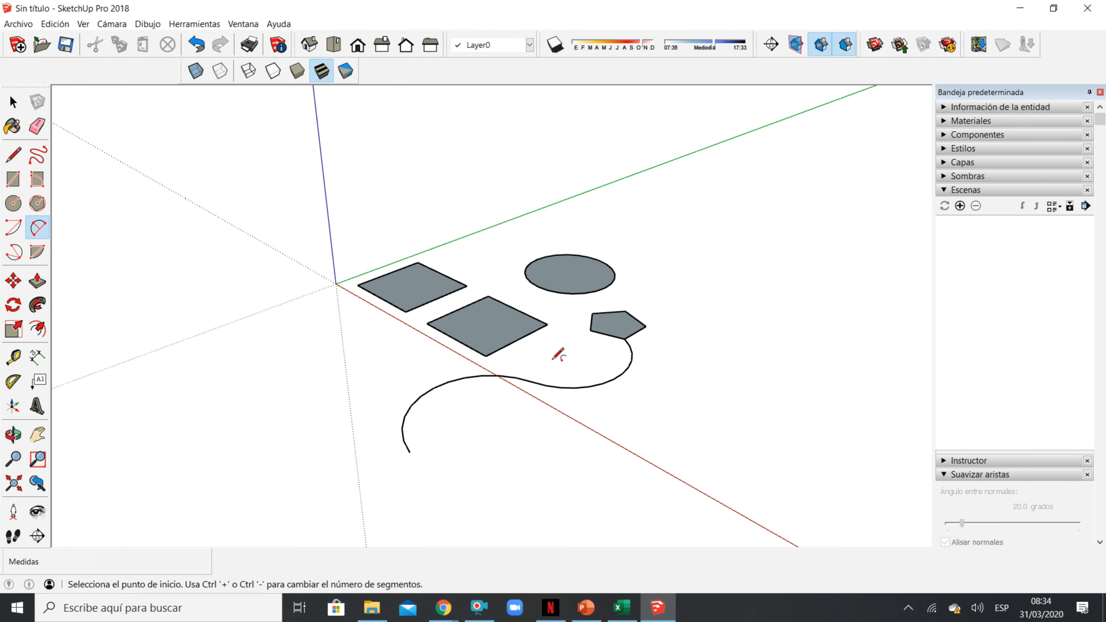
middle_click_drag(487, 361, 547, 378)
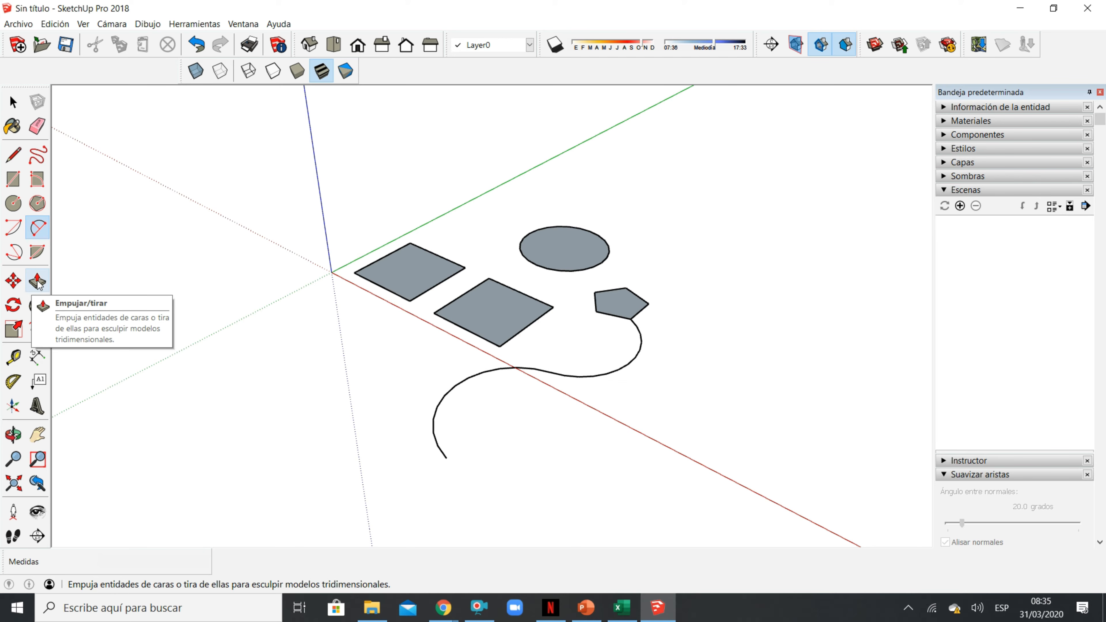
left_click(38, 283)
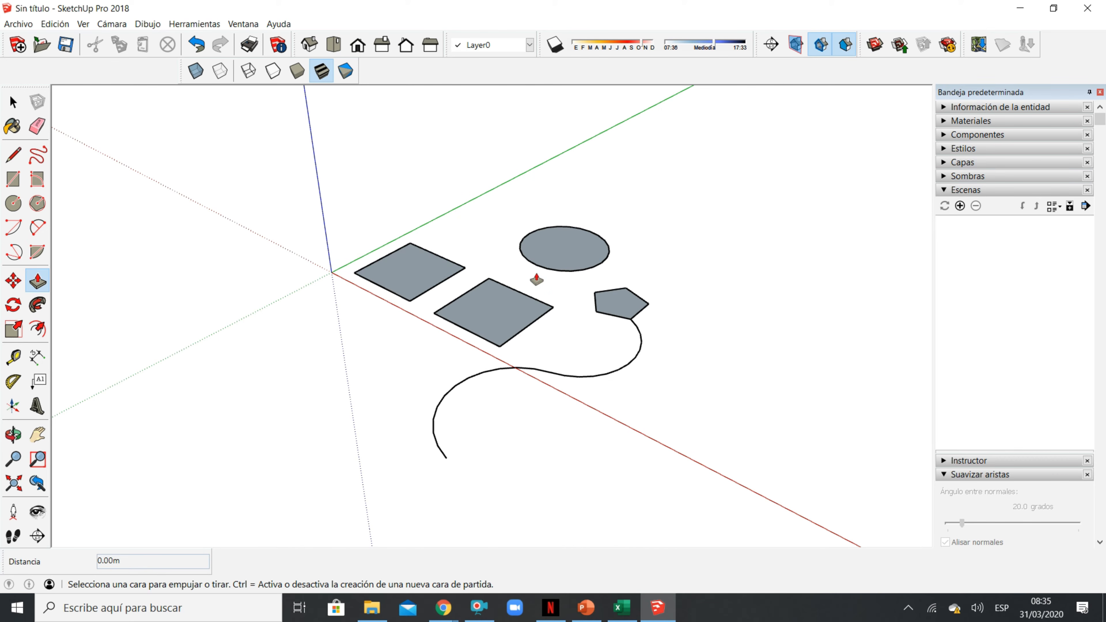
left_click(408, 281)
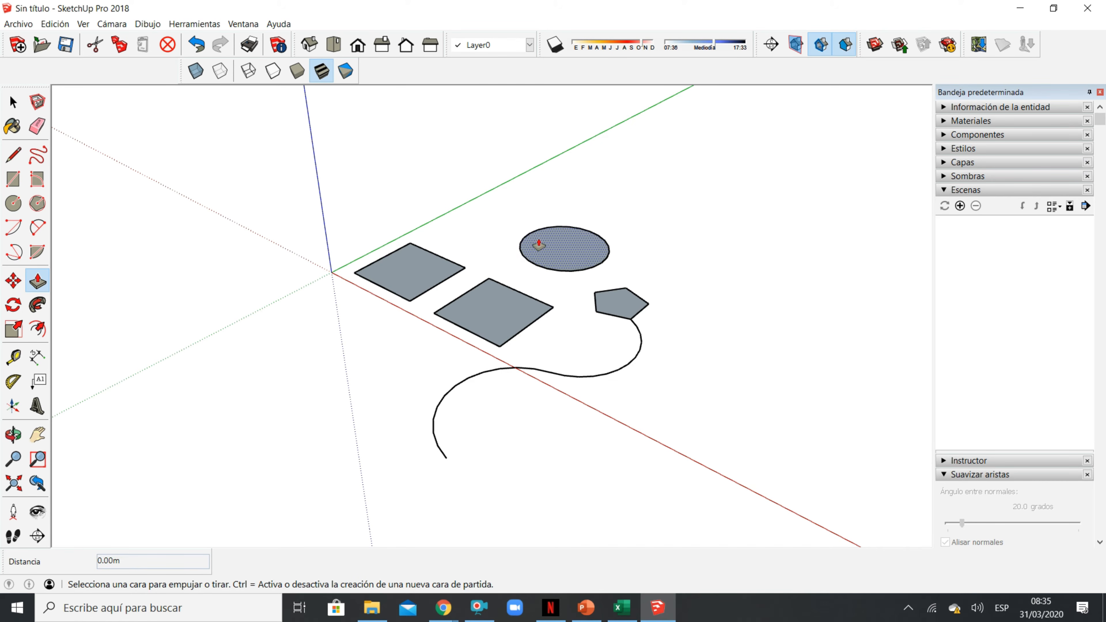
left_click(413, 275)
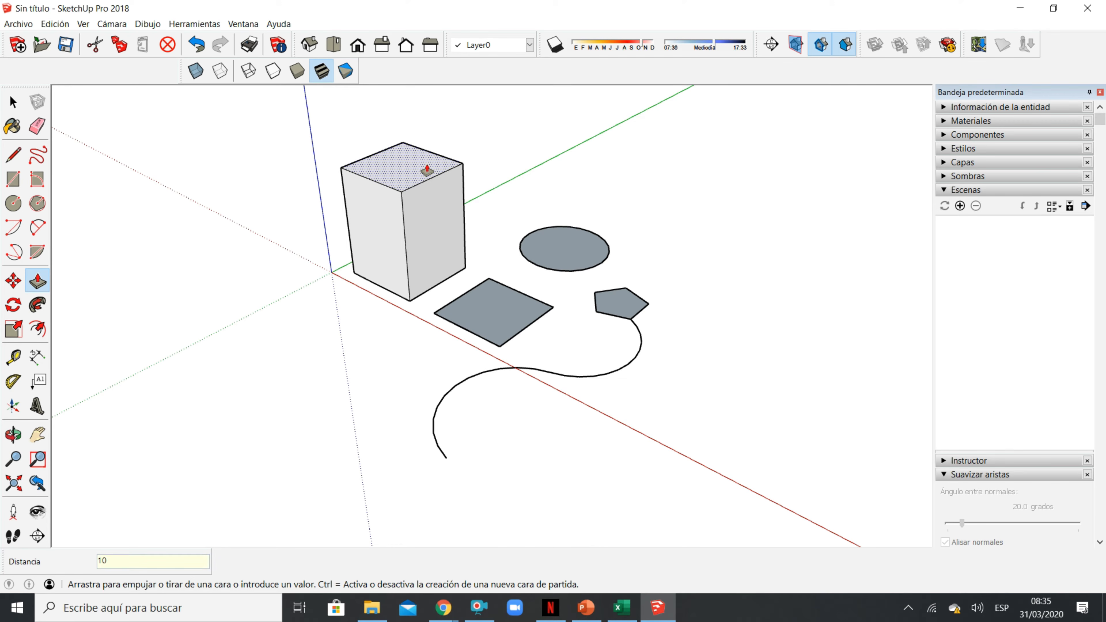
key("Return")
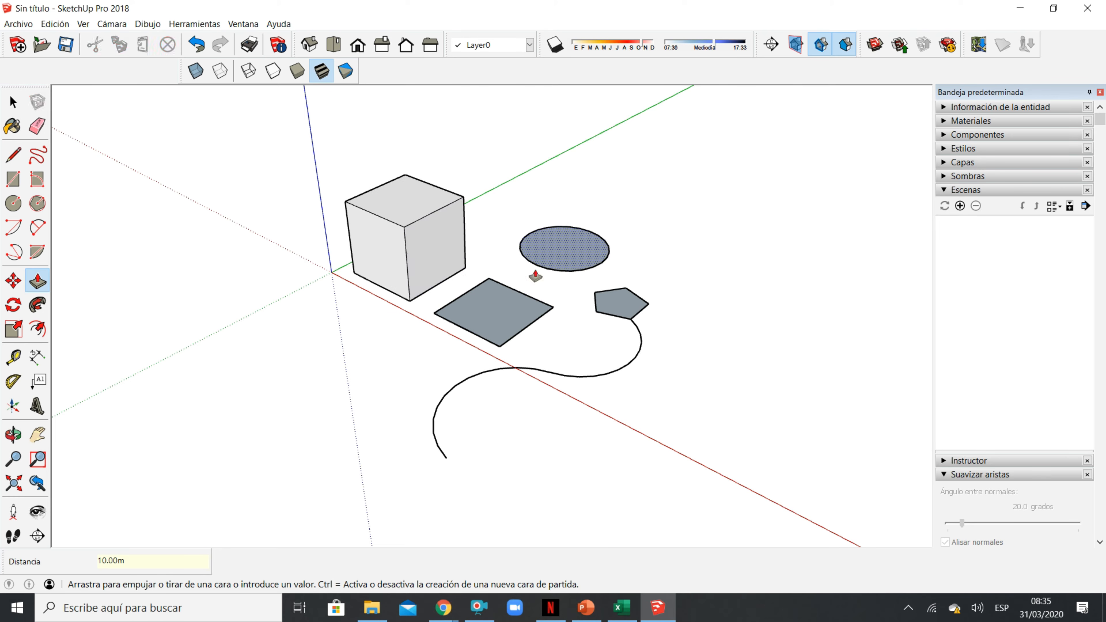
- Extrude the circle into a cylinder, trying a height of 10 m before setting it to 18 m
left_click(563, 252)
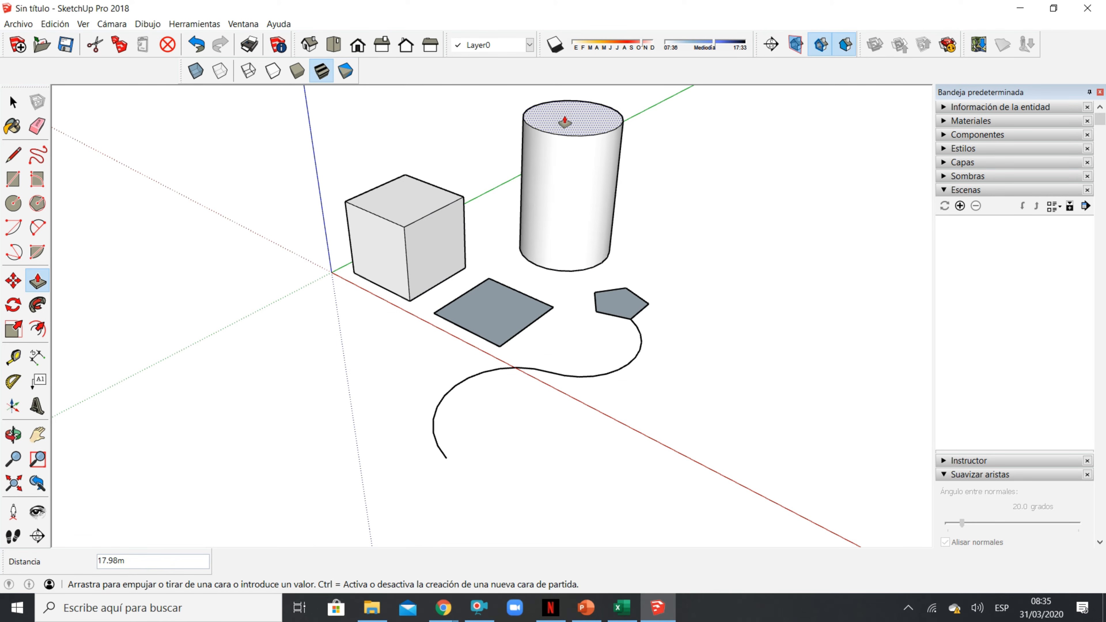
key("Return")
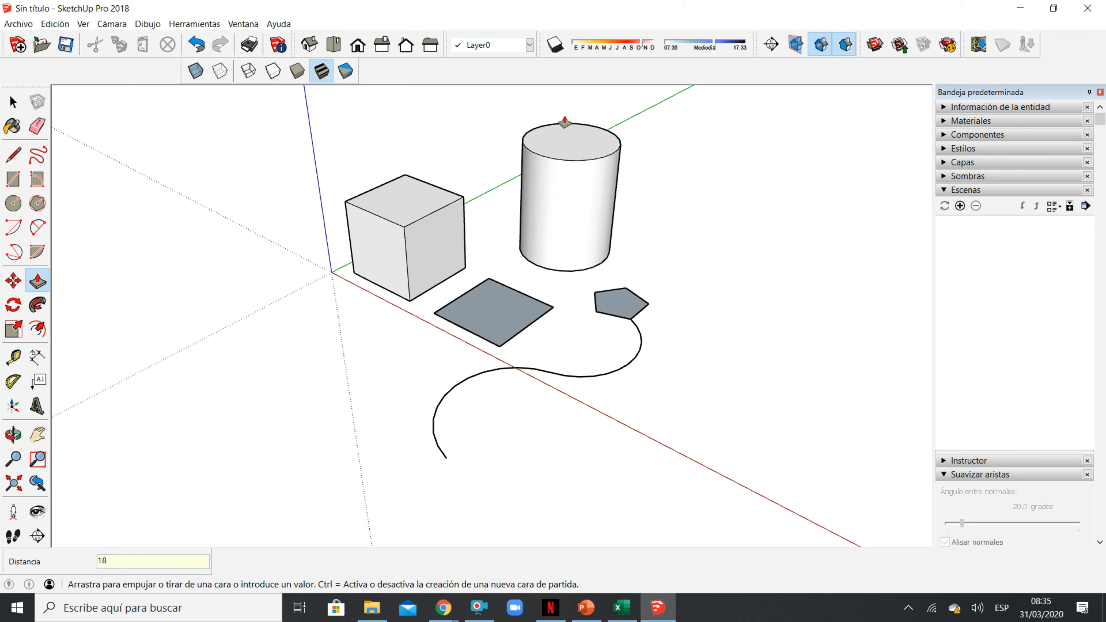
key("Return")
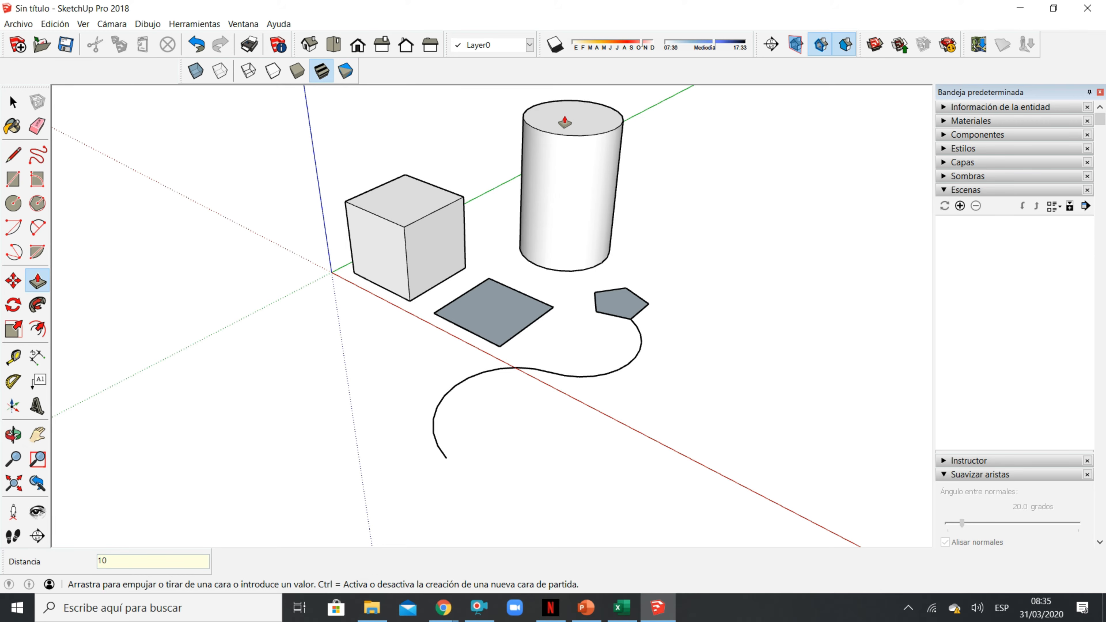
key("Return")
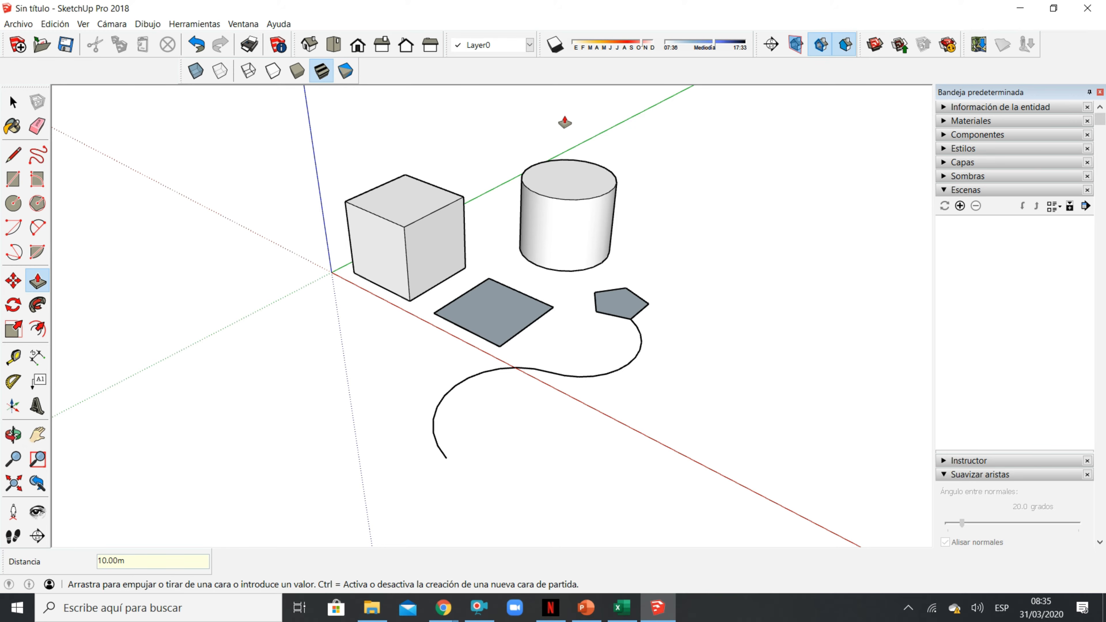
type("18")
key("Return")
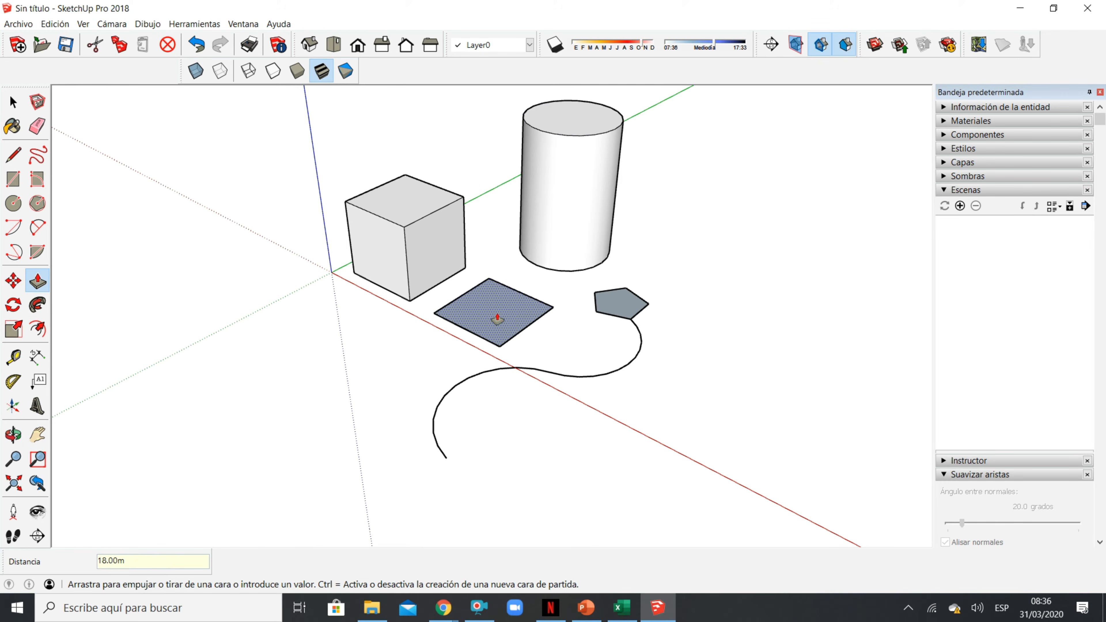
- Extrude the second square to 18 m, then lower its top to the midpoint of the cube's vertical edge
left_click_drag(491, 317, 614, 129)
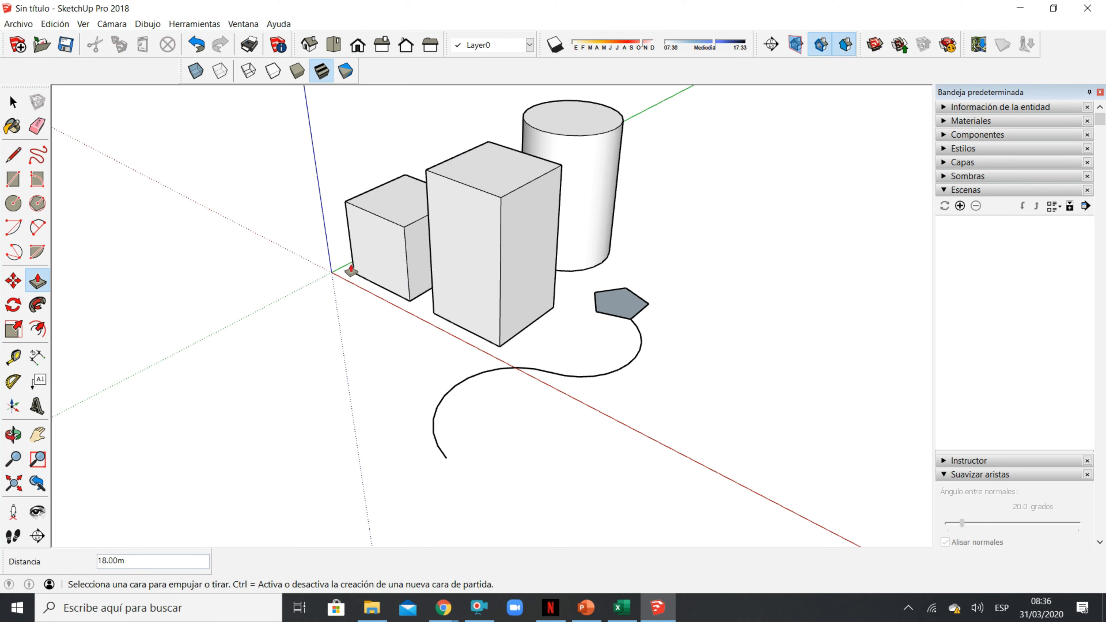
left_click(470, 173)
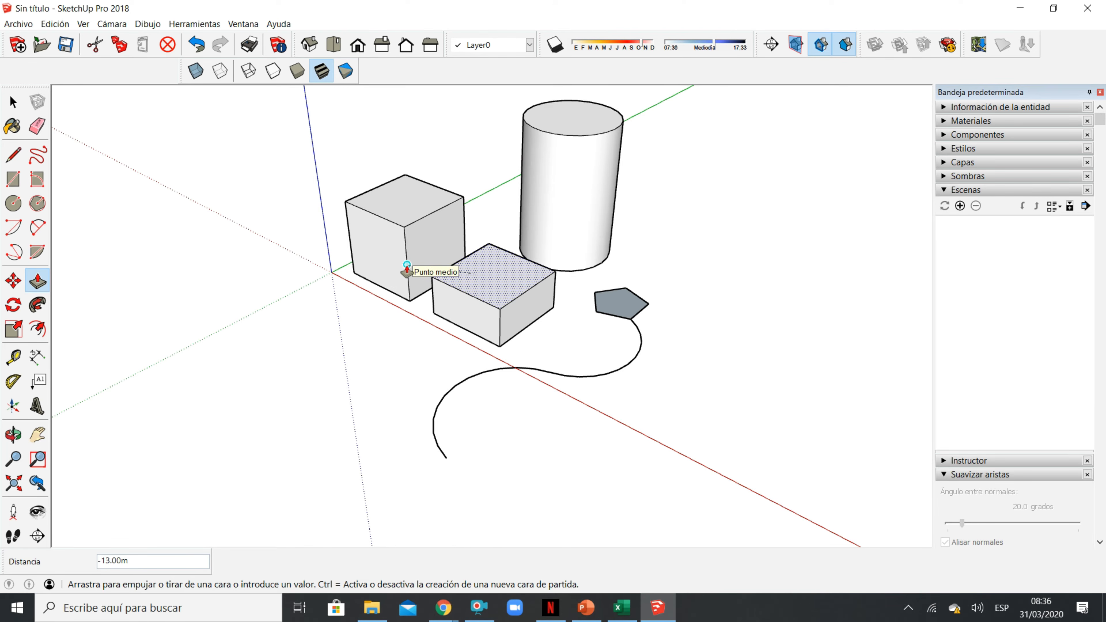
left_click(407, 271)
- Extrude the pentagon upward to the height of the cylinder's top face
middle_click_drag(616, 357, 469, 353)
left_click(640, 333)
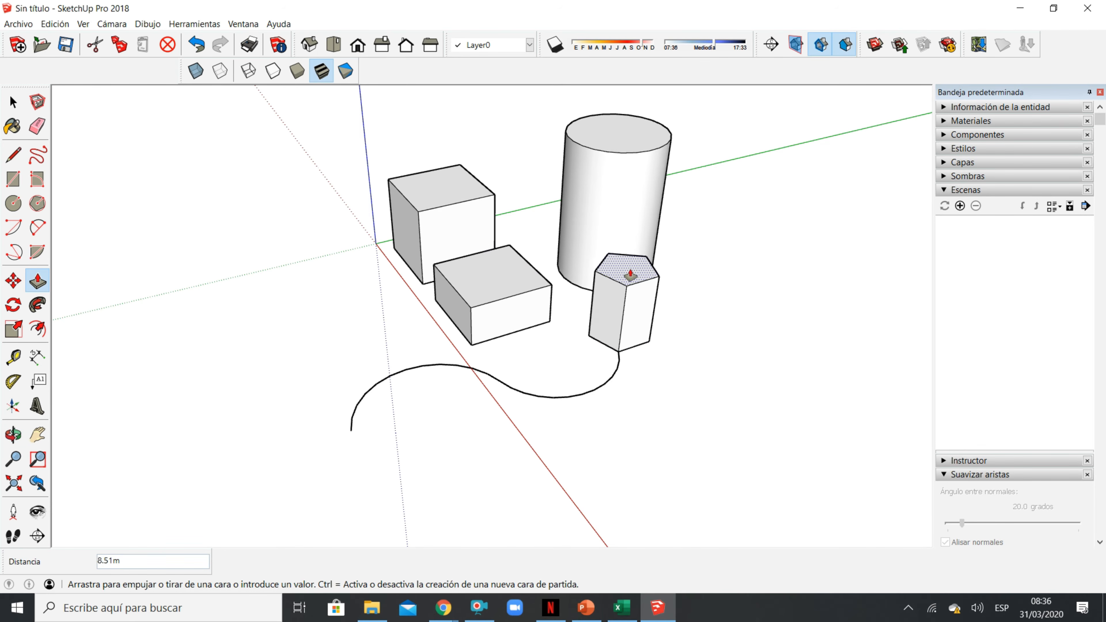
left_click(646, 128)
- Pull one side face of the pentagonal prism outward about 11.75 m, then pull the large side face of that extension outward
middle_click_drag(496, 321, 549, 352)
left_click(549, 352)
left_click(620, 447)
middle_click_drag(620, 447, 642, 341)
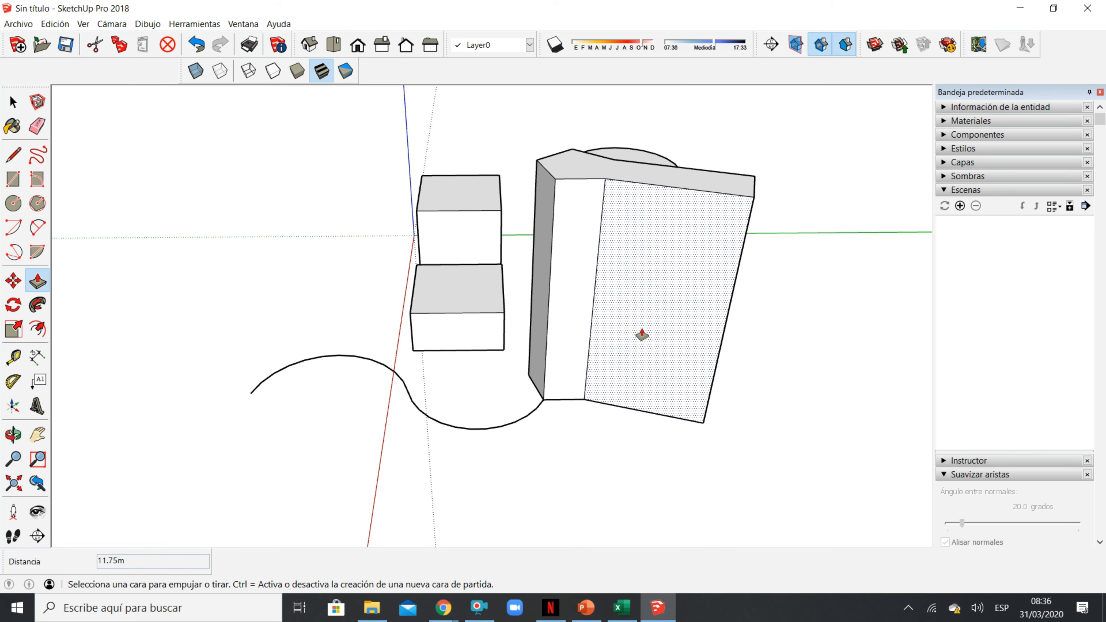
left_click(642, 341)
left_click(617, 428)
middle_click_drag(617, 427, 698, 453)
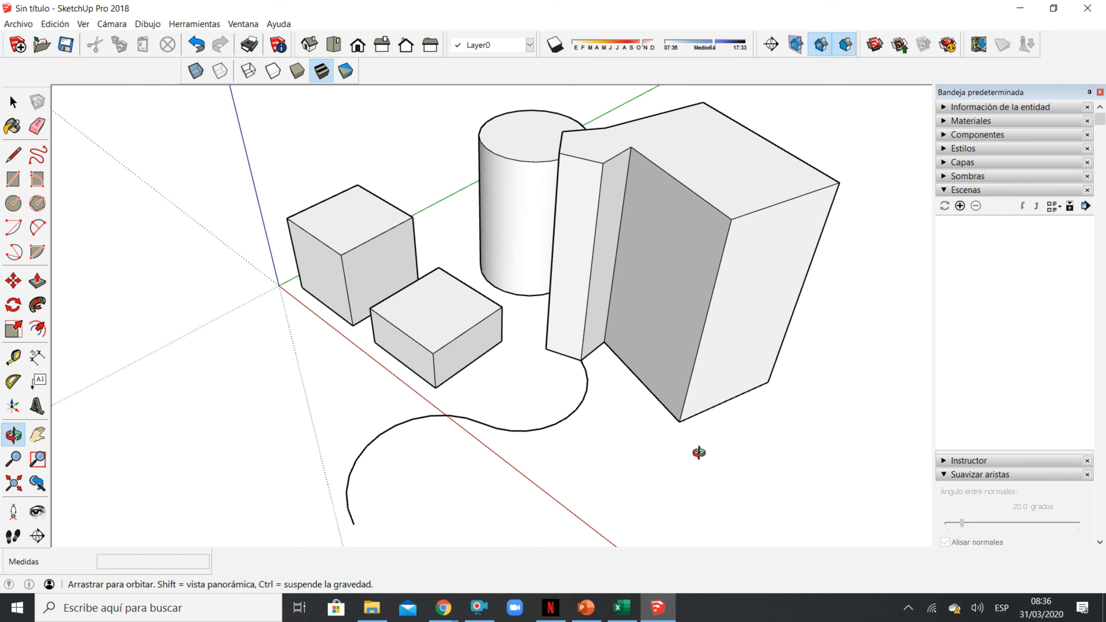
- Divide the extended prism's top face with two lines from its inner front corners to the back edge, the second about 15.3 m long
left_click(13, 155)
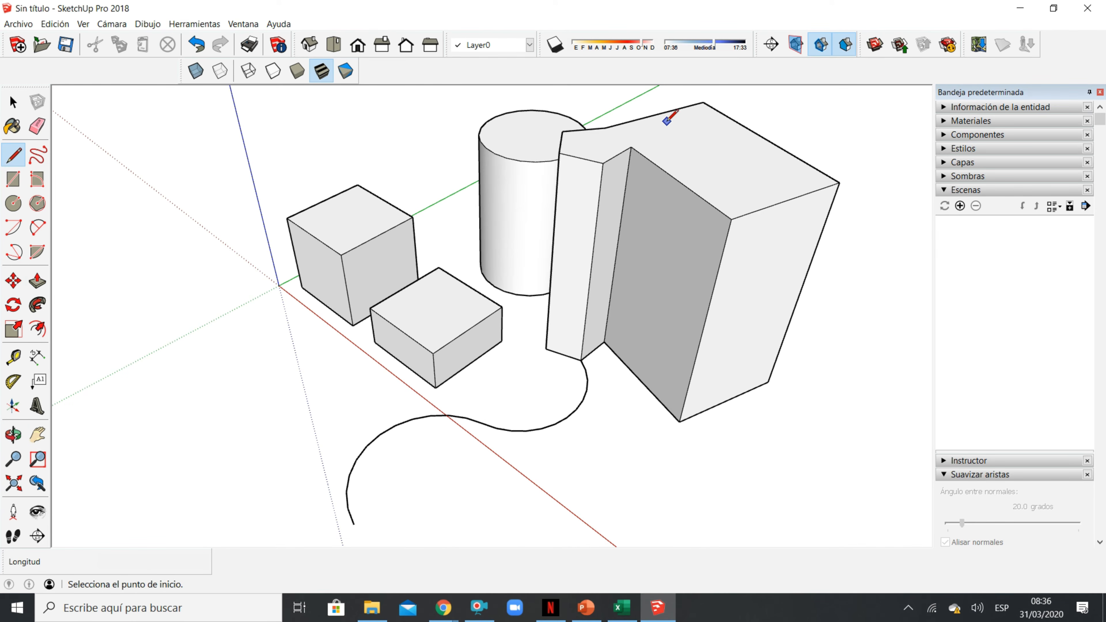
left_click(631, 147)
left_click(702, 102)
left_click(730, 219)
left_click(756, 134)
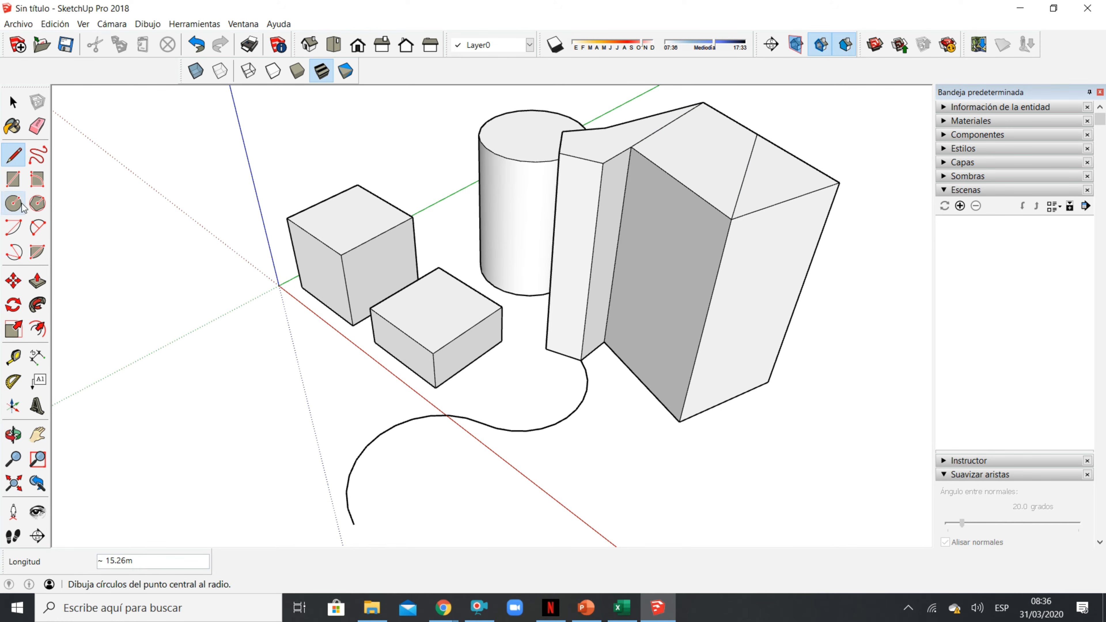
- Draw a rectangle of about 6.7 by 8.3 m on the extension's side face and push it inward about 8.6 m to cut a notch
left_click(13, 179)
left_click(775, 260)
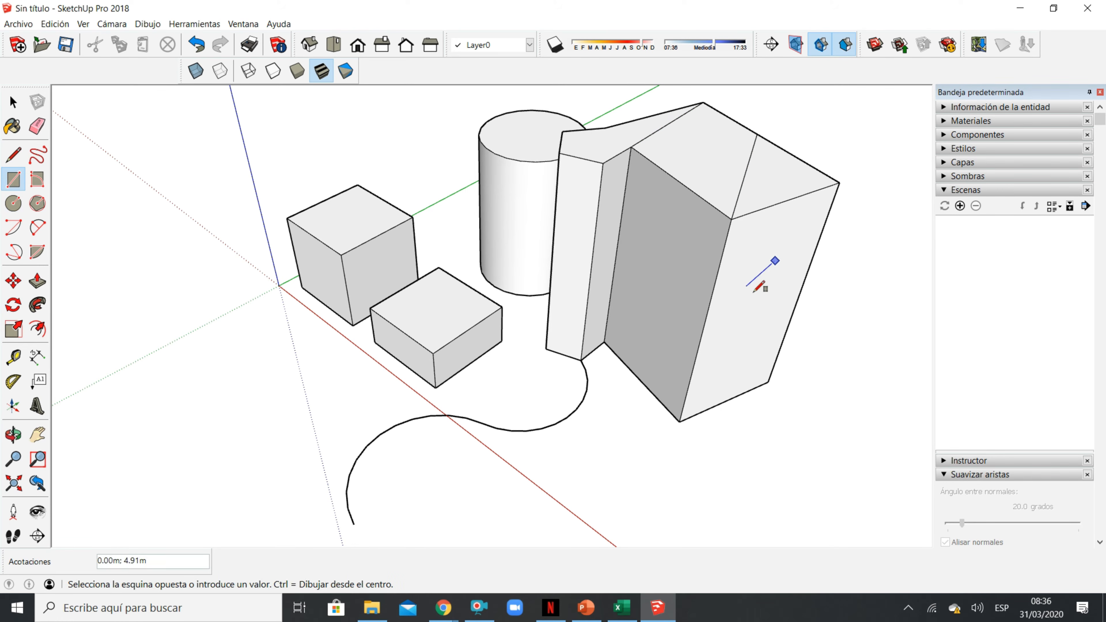
left_click(696, 352)
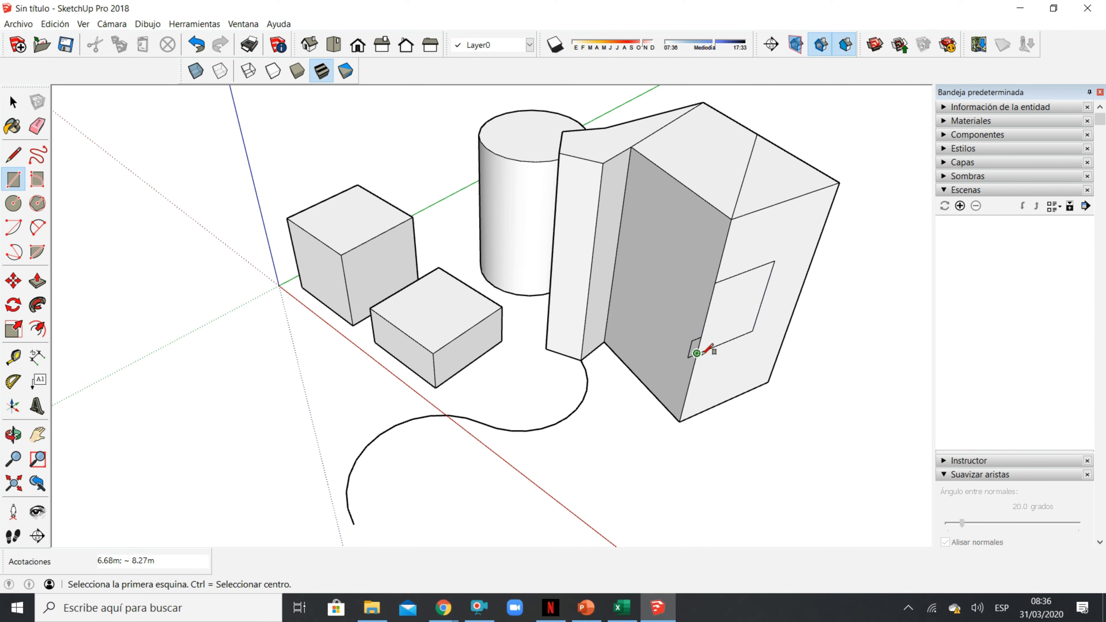
left_click(37, 281)
middle_click_drag(666, 279, 721, 304)
left_click_drag(721, 303, 665, 255)
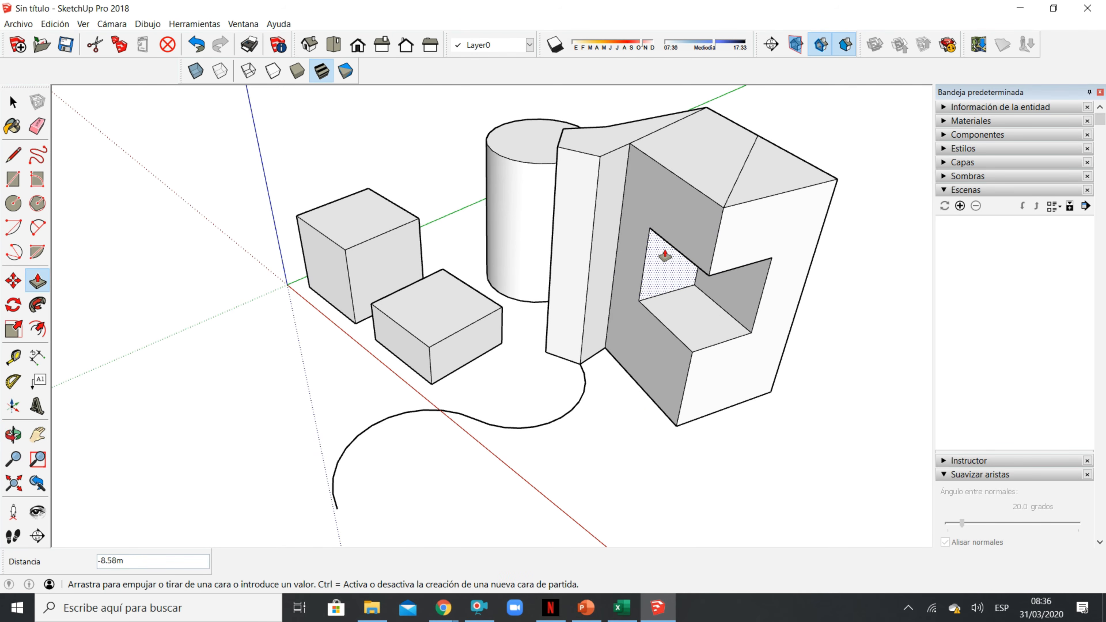
- Raise the middle section of the extended prism's divided top and lower the pentagonal section with Push/Pull
left_click_drag(681, 168, 684, 104)
left_click_drag(585, 143, 597, 247)
- Push two more faces of the modified solid inward, one by about 3.1 m and the other by about 3.3 m
middle_click_drag(597, 247, 691, 265)
left_click_drag(691, 264, 592, 290)
middle_click_drag(706, 276, 582, 395)
scroll(452, 383, "down", 6)
middle_click_drag(452, 383, 602, 307)
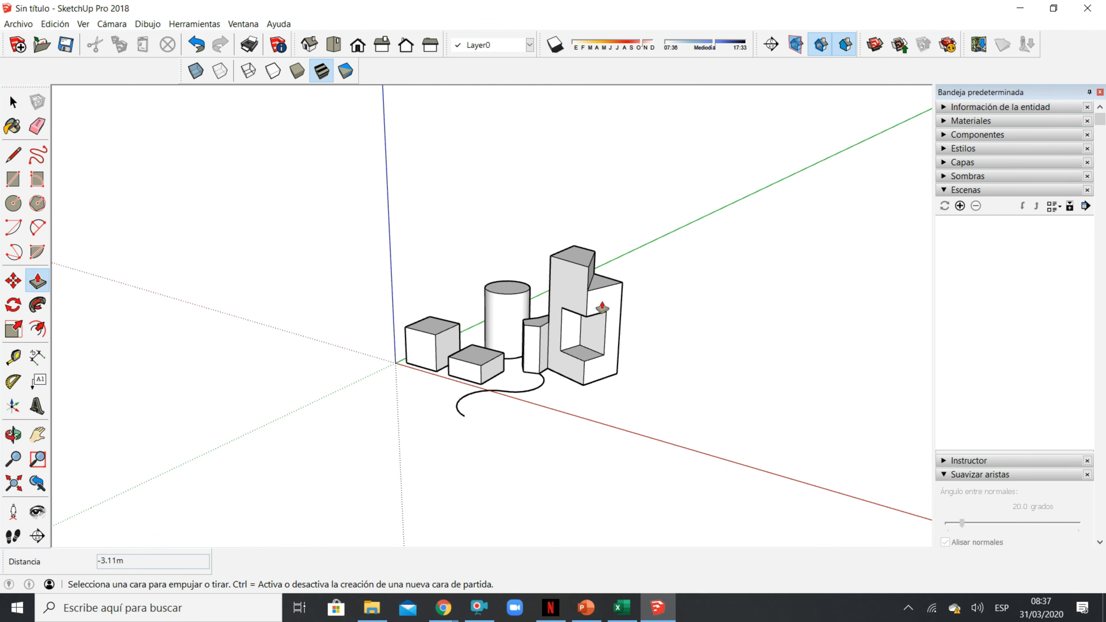
scroll(561, 369, "up", 2)
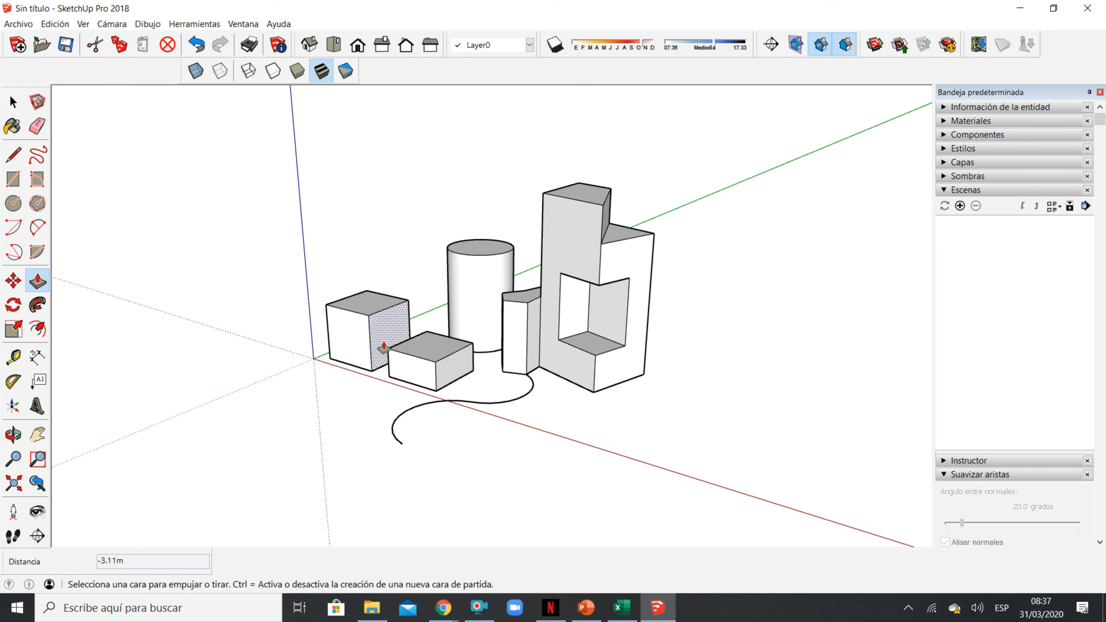
middle_click_drag(424, 347, 511, 279)
scroll(513, 280, "up", 4)
left_click_drag(515, 281, 479, 292)
- Examine the extruded solids from several angles and distances, ending with open ground beside the tall block in view
middle_click_drag(478, 291, 345, 304)
scroll(348, 302, "down", 3)
middle_click_drag(595, 284, 521, 291)
scroll(560, 380, "down", 2)
scroll(401, 289, "up", 2)
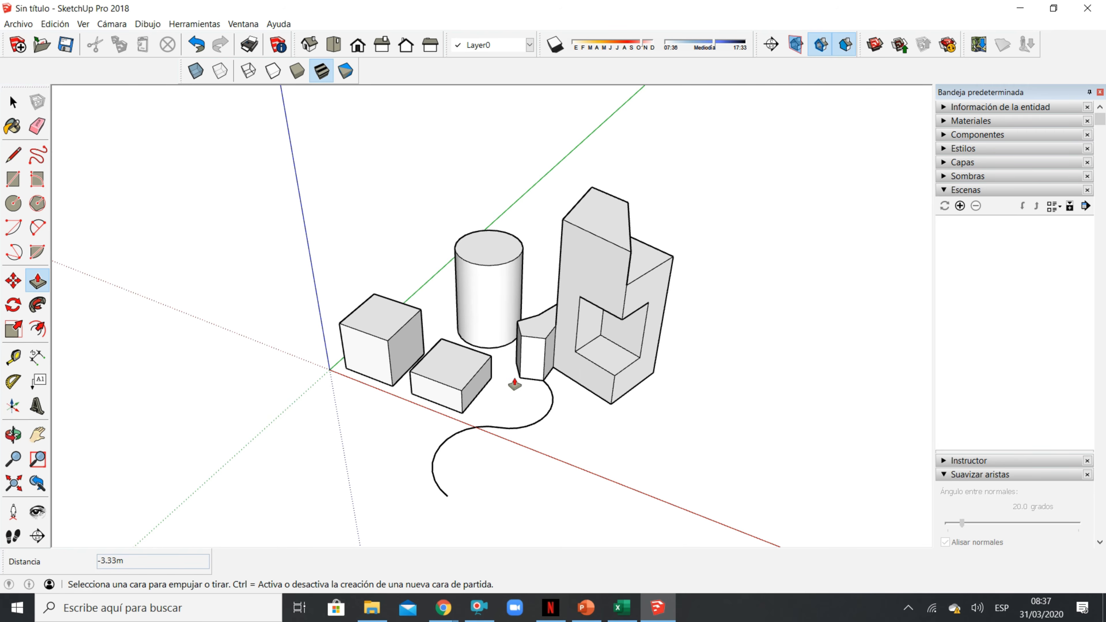
middle_click_drag(516, 385, 506, 349)
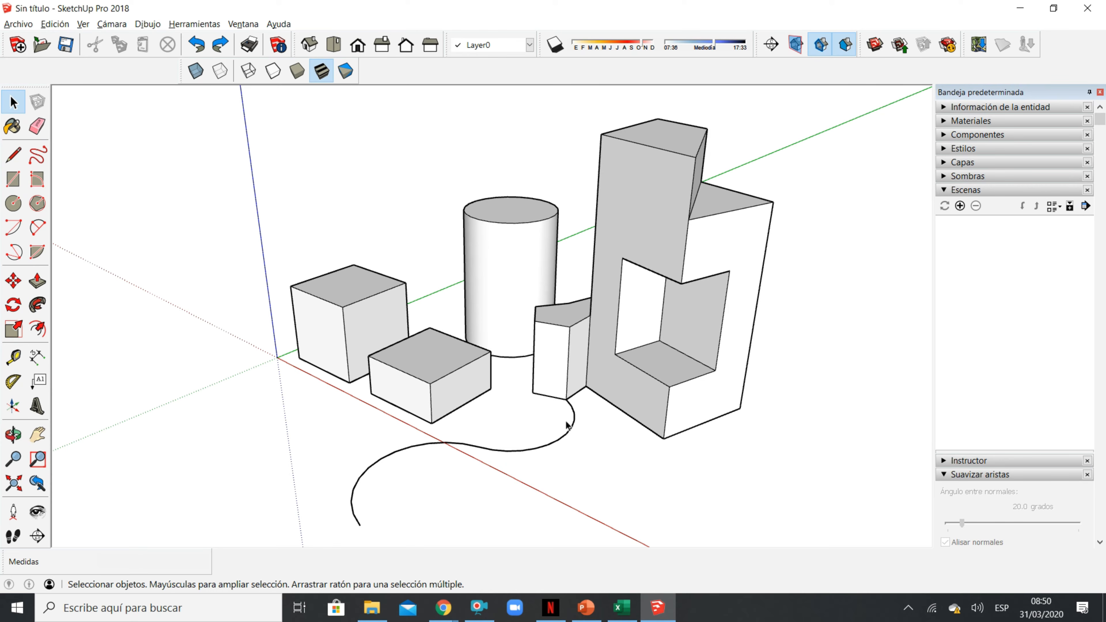
middle_click_drag(548, 453, 500, 408)
scroll(295, 305, "down", 3)
middle_click_drag(295, 304, 383, 349)
- Build a slim tall pillar from a small ground rectangle beside the tall block, pushing one side face inward about 4 m
left_click(13, 178)
left_click(463, 365)
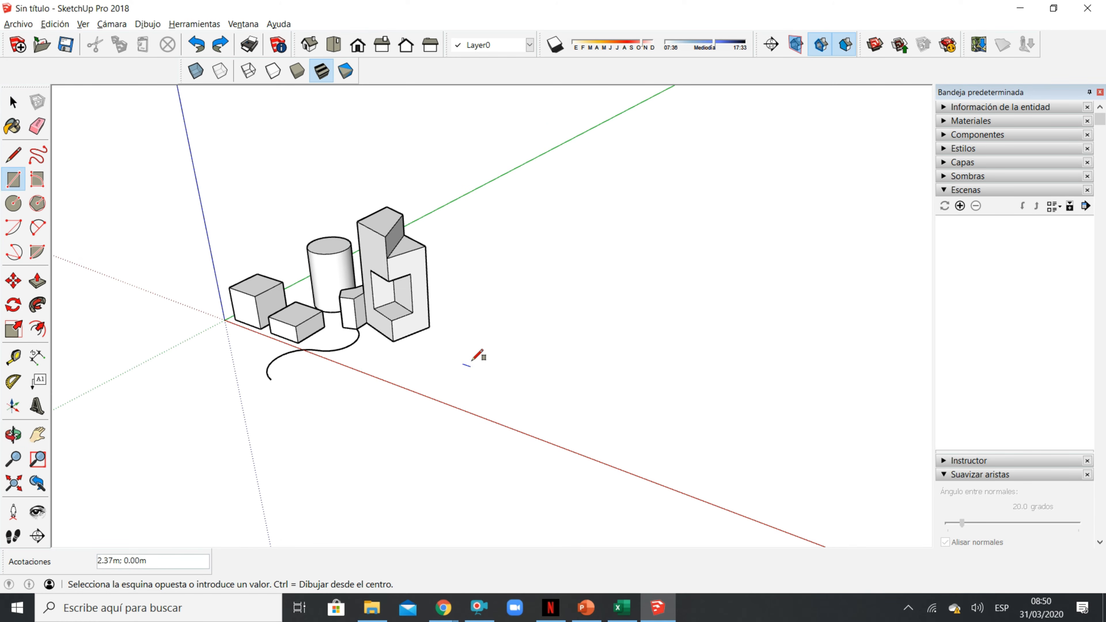
left_click(490, 358)
left_click(37, 282)
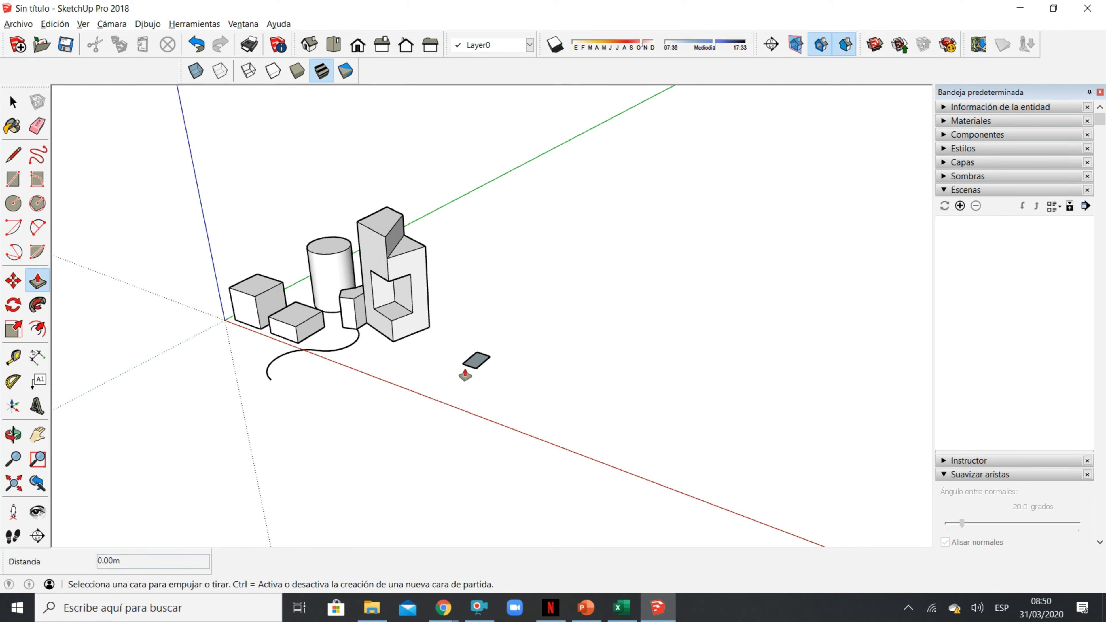
left_click_drag(474, 362, 480, 198)
middle_click_drag(467, 308, 478, 289)
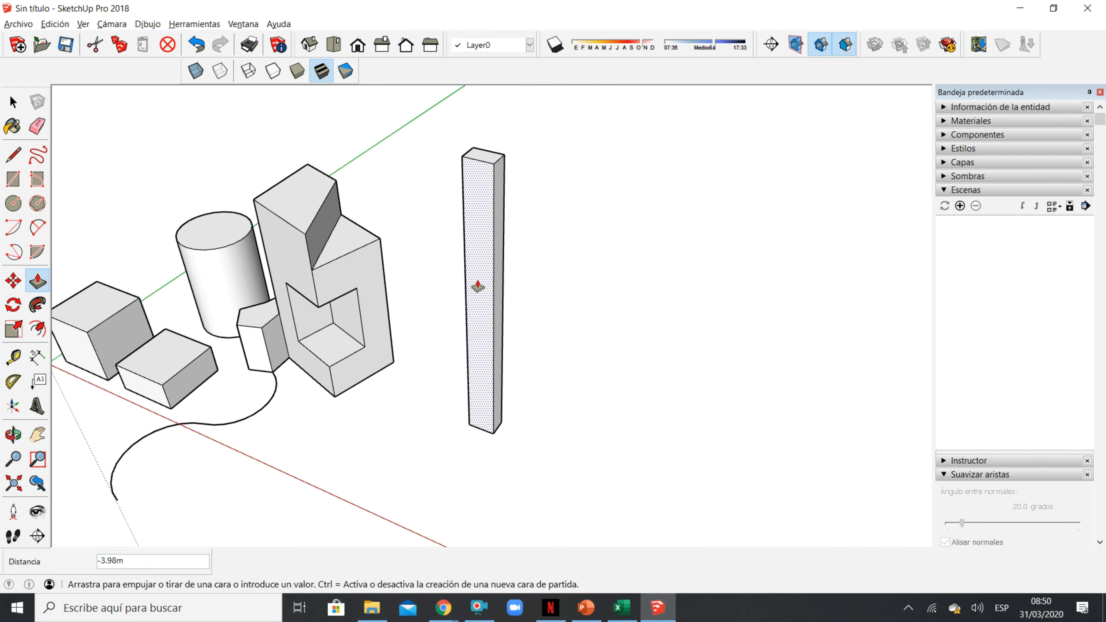
mouse_move(459, 321)
middle_mouse_down()
mouse_move(506, 376)
mouse_move(439, 329)
middle_mouse_up()
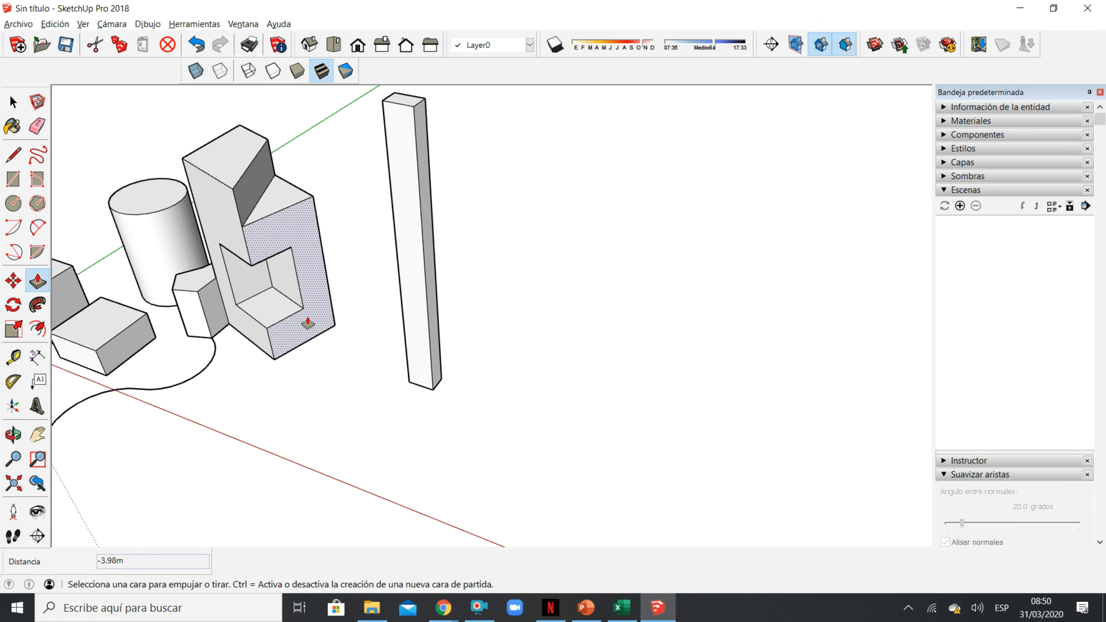
- Draw a three-segment zigzag line on the ground from the pillar's base corner, with a first segment of about 20.8 m
left_click(21, 160)
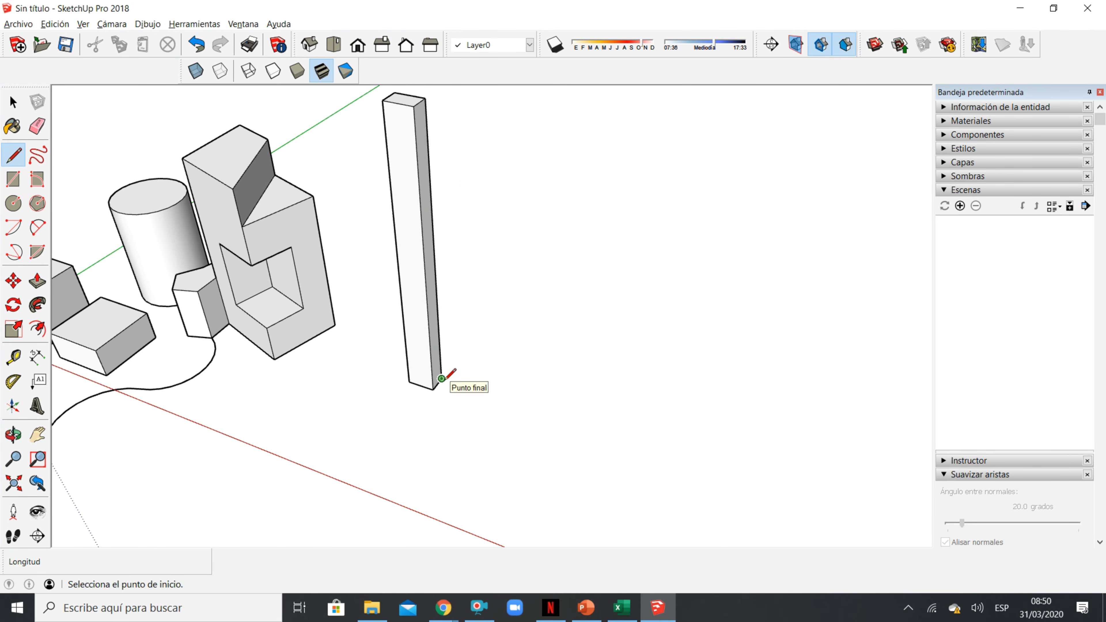
left_click(443, 378)
scroll(443, 378, "down", 3)
left_click(533, 409)
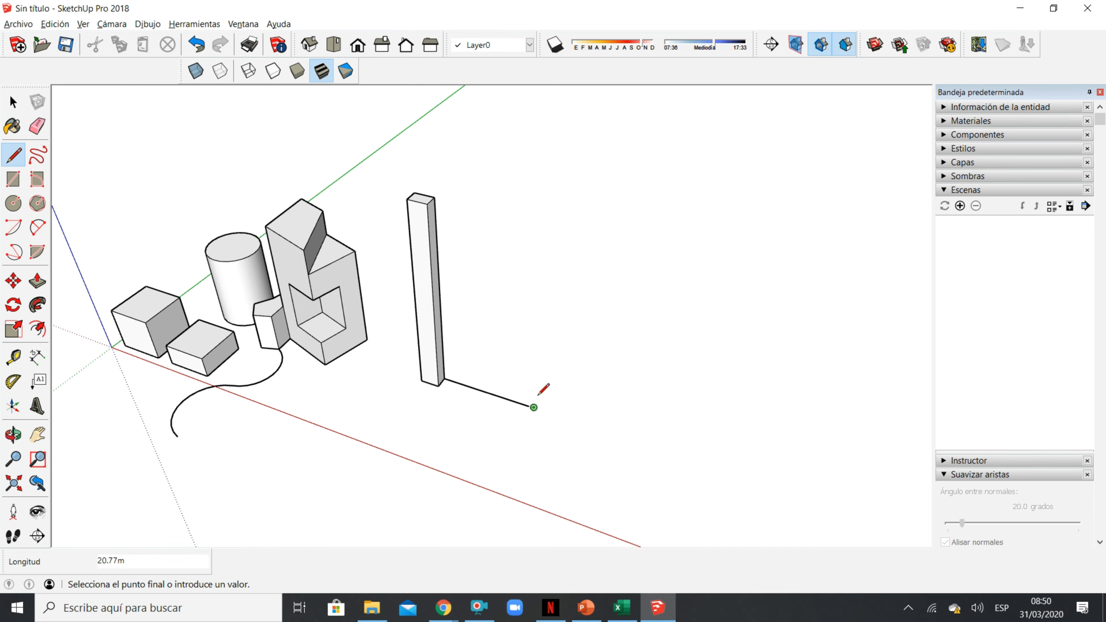
left_click(497, 469)
left_click(640, 519)
scroll(643, 519, "down", 3)
middle_click_drag(644, 517, 583, 353)
key("Escape")
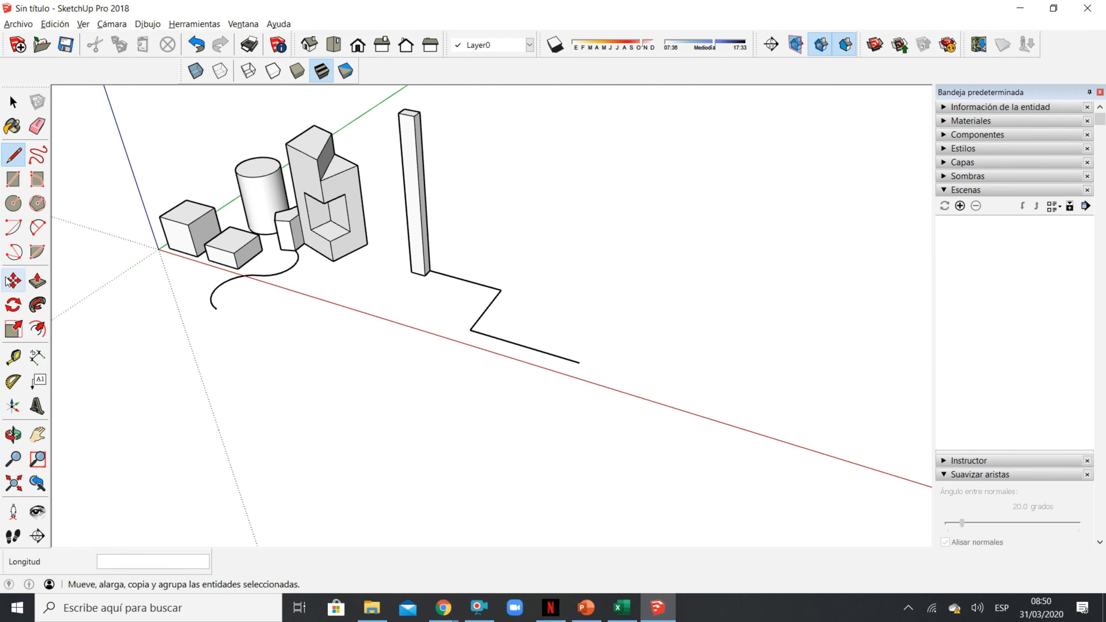
- Draw a wide arc on the ground continuing from the free end of the zigzag line
left_click(37, 227)
left_click(580, 362)
left_click(604, 481)
left_click(641, 428)
middle_click_drag(569, 461, 604, 361)
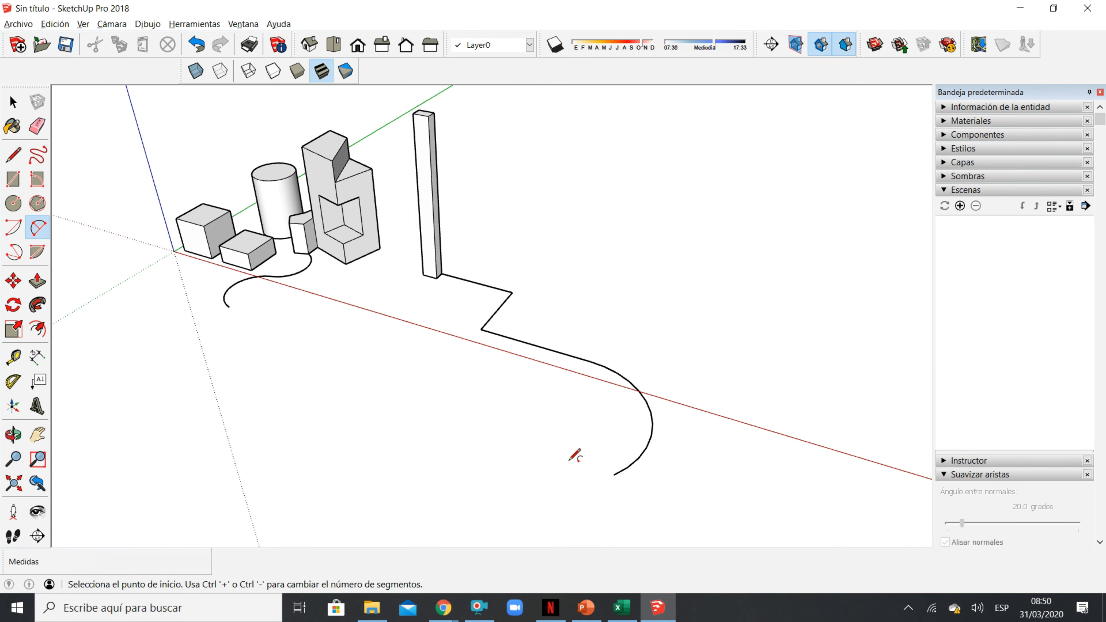
middle_click_drag(574, 450, 520, 419)
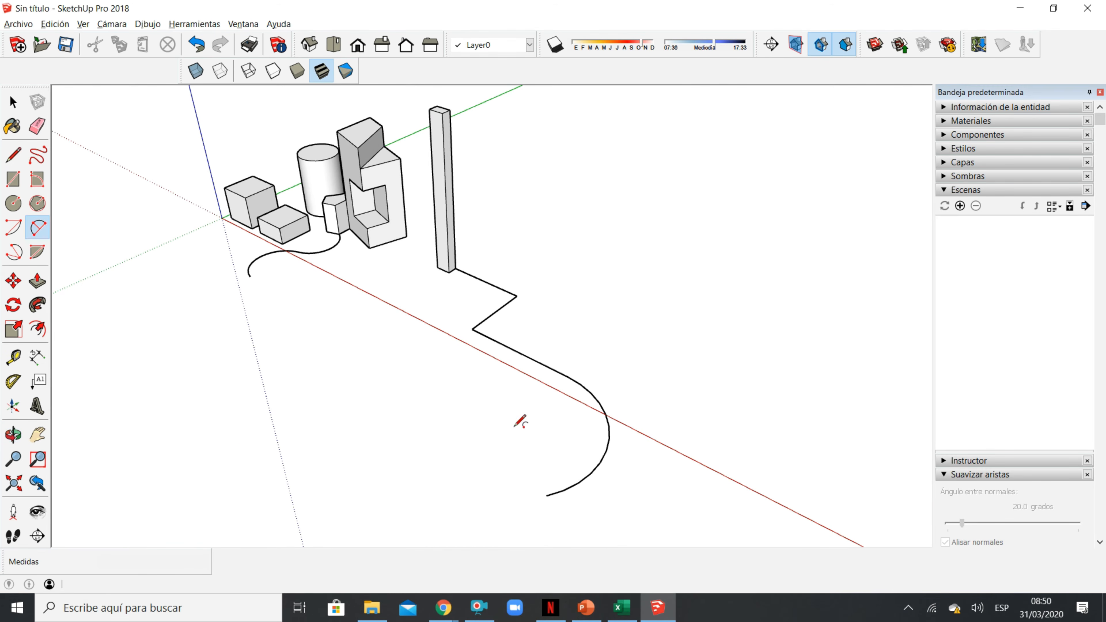
- Lower the slim pillar's top face by about 14.1 m with Push/Pull
left_click(38, 282)
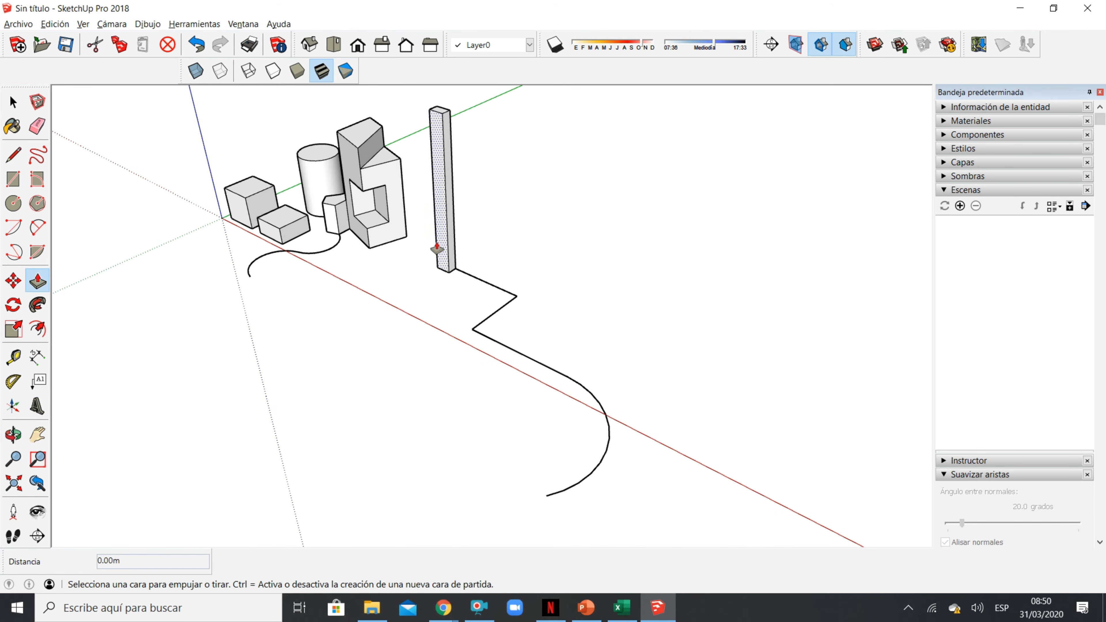
left_click(442, 228)
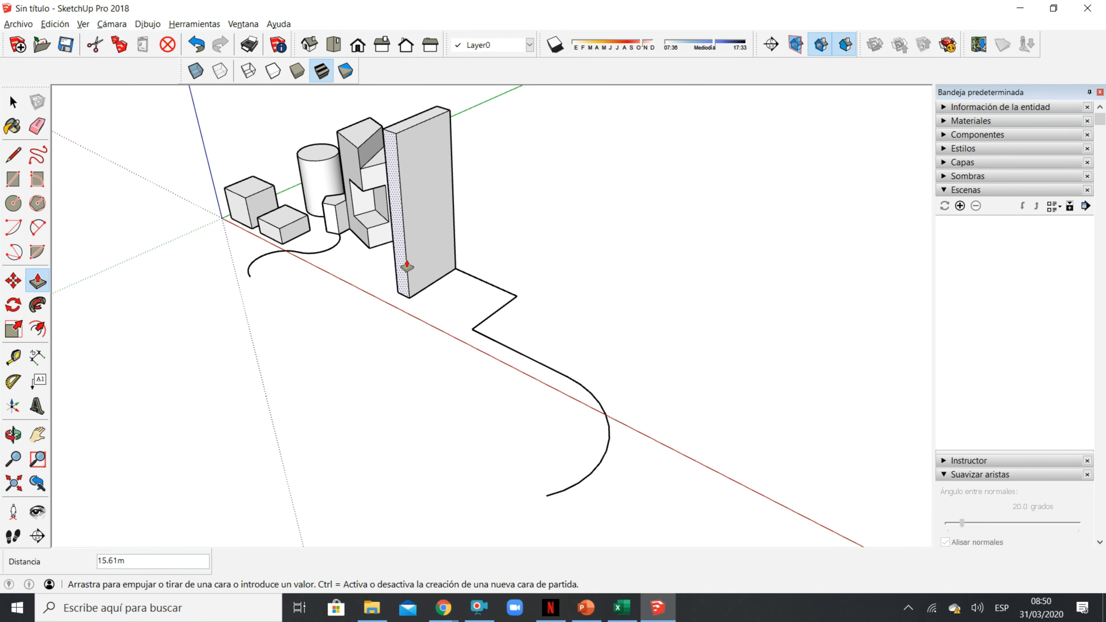
left_click(432, 174)
left_click(440, 113)
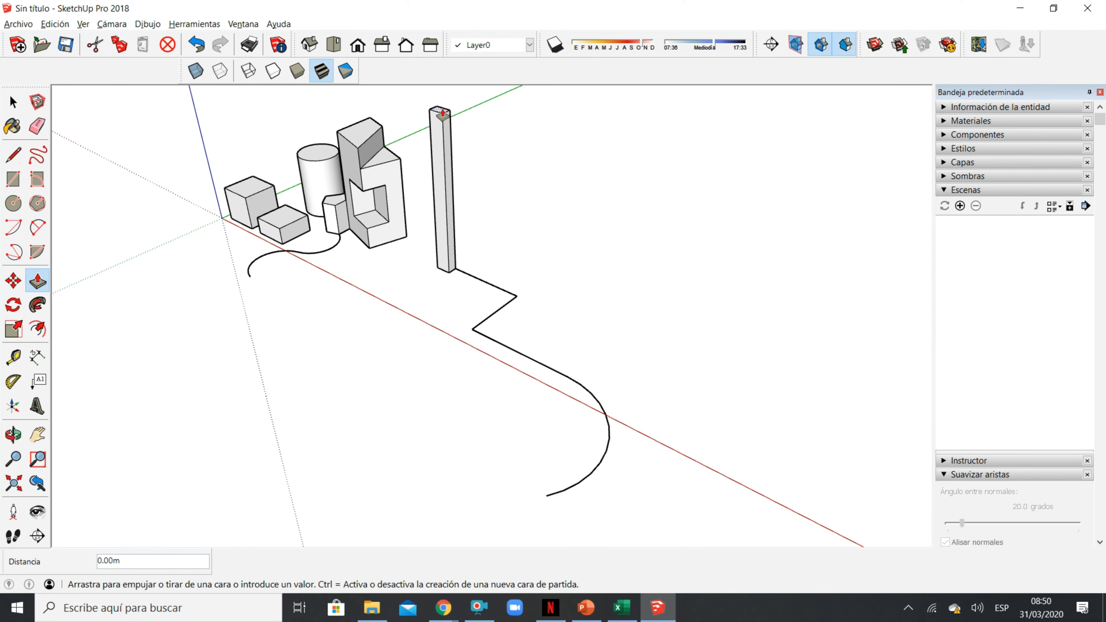
left_click(444, 170)
middle_click_drag(446, 220, 421, 379)
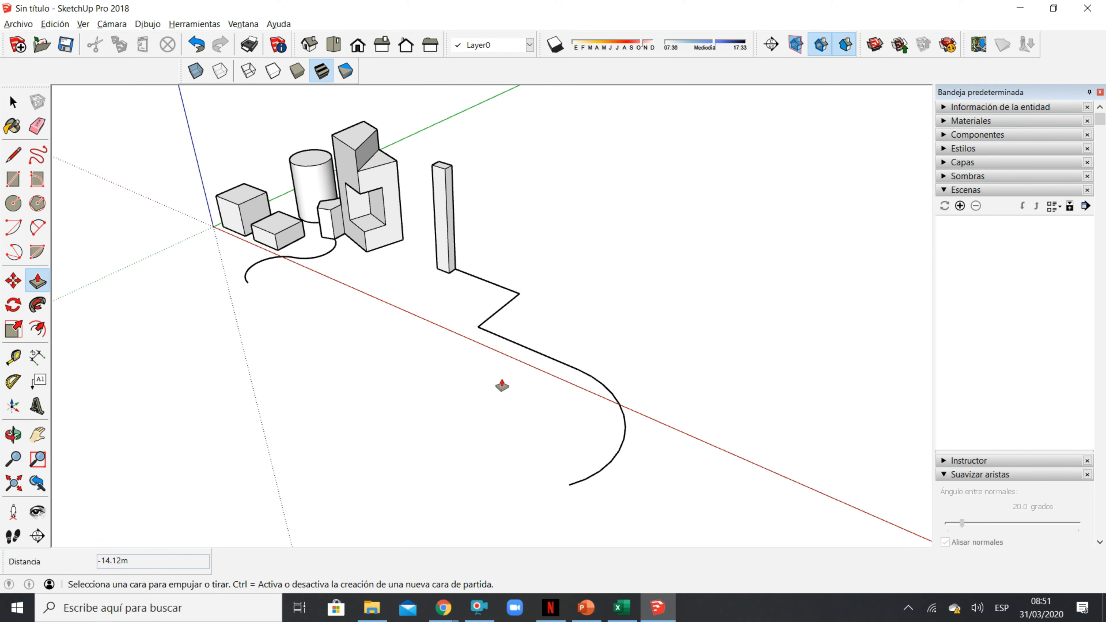
- Sweep the pillar's narrow side face along the zigzag line and arc with Follow Me, up to the arc's end
left_click(38, 305)
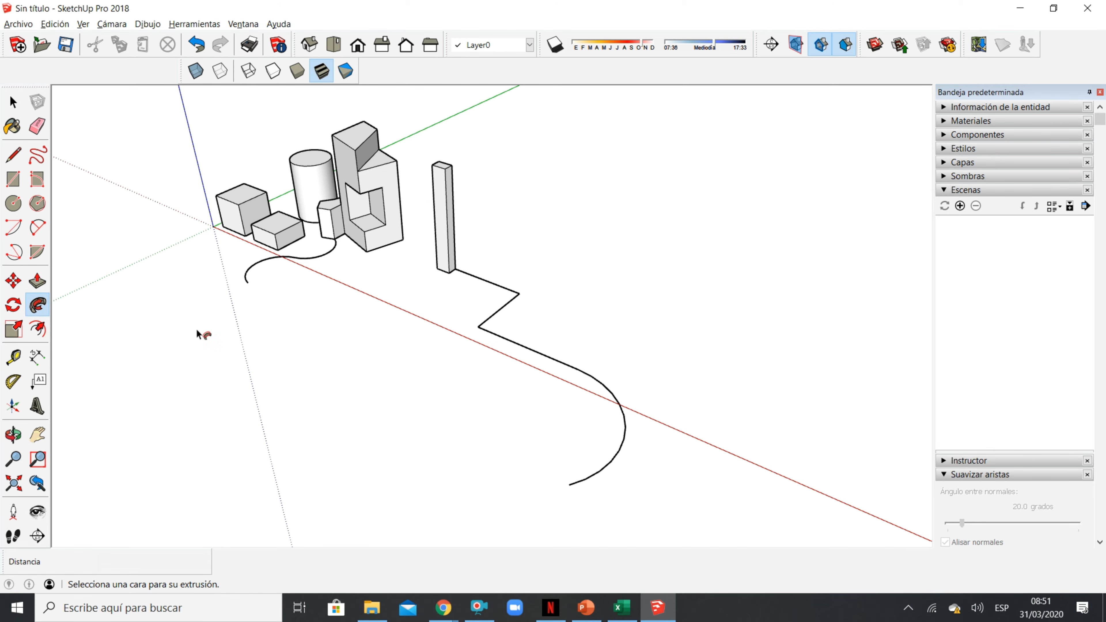
scroll(477, 341, "up", 2)
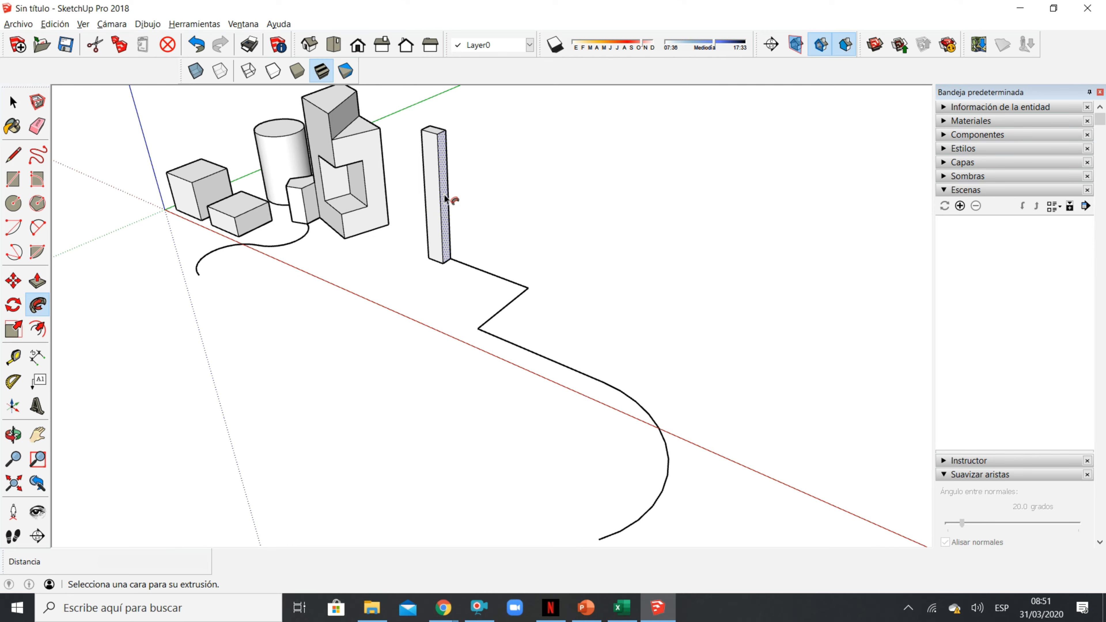
left_click(448, 249)
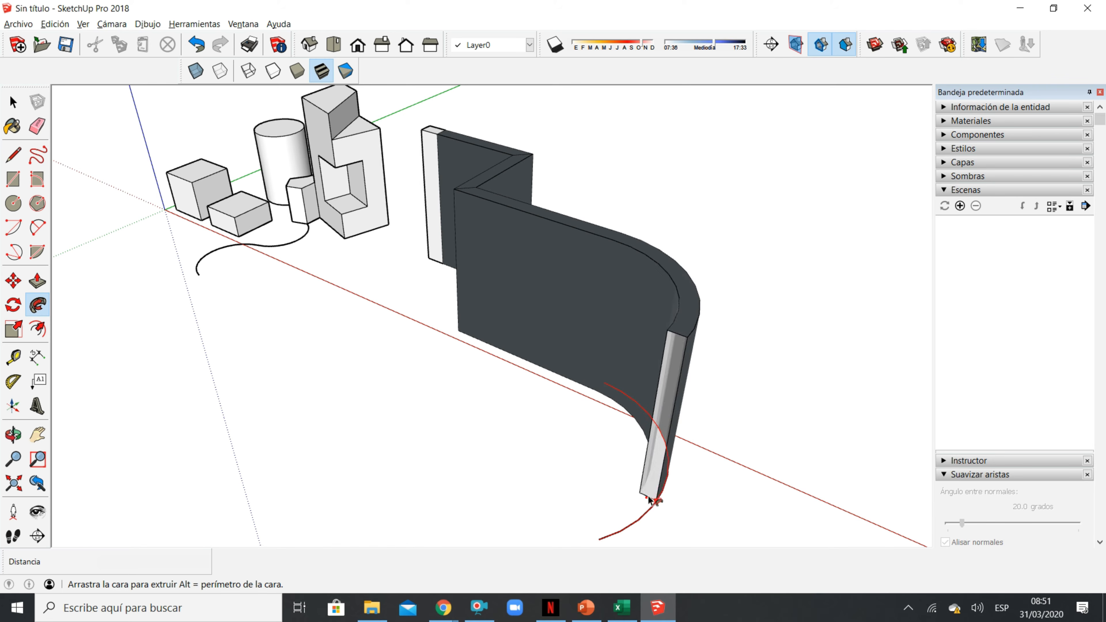
left_click(603, 539)
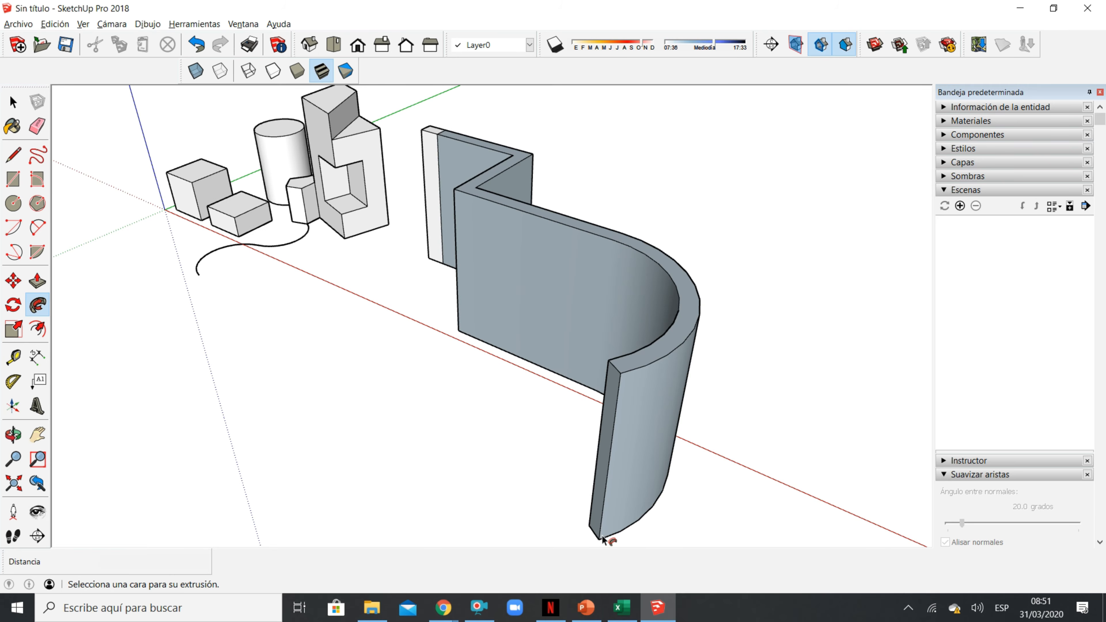
- Delete the vertical seam edges on both sides of the wall where the original pillar meets the swept section
middle_click_drag(510, 472, 515, 249)
scroll(509, 255, "up", 6)
scroll(256, 327, "down", 4)
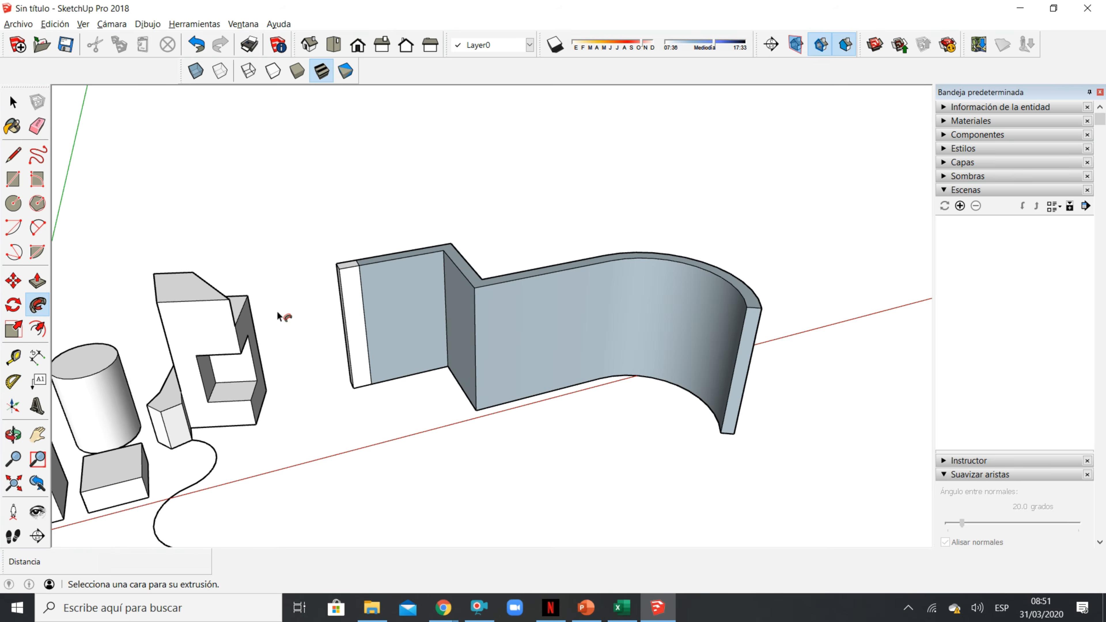
middle_click_drag(331, 350, 390, 342)
key("space")
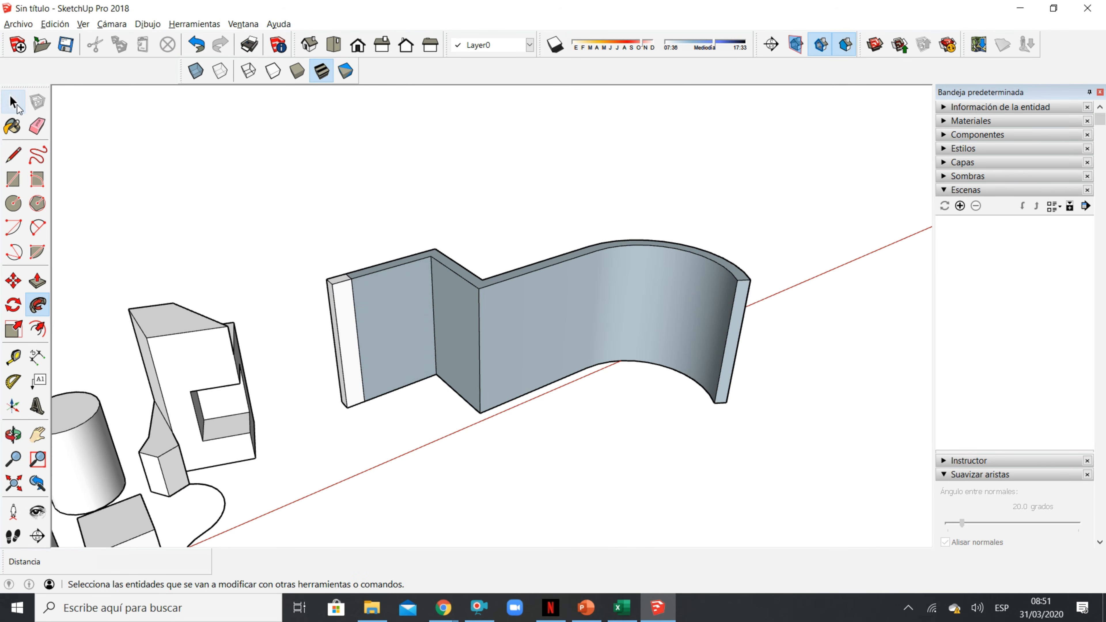
scroll(385, 335, "up", 2)
scroll(289, 276, "down", 1)
mouse_move(385, 307)
middle_mouse_down()
mouse_move(410, 316)
mouse_move(382, 324)
middle_mouse_up()
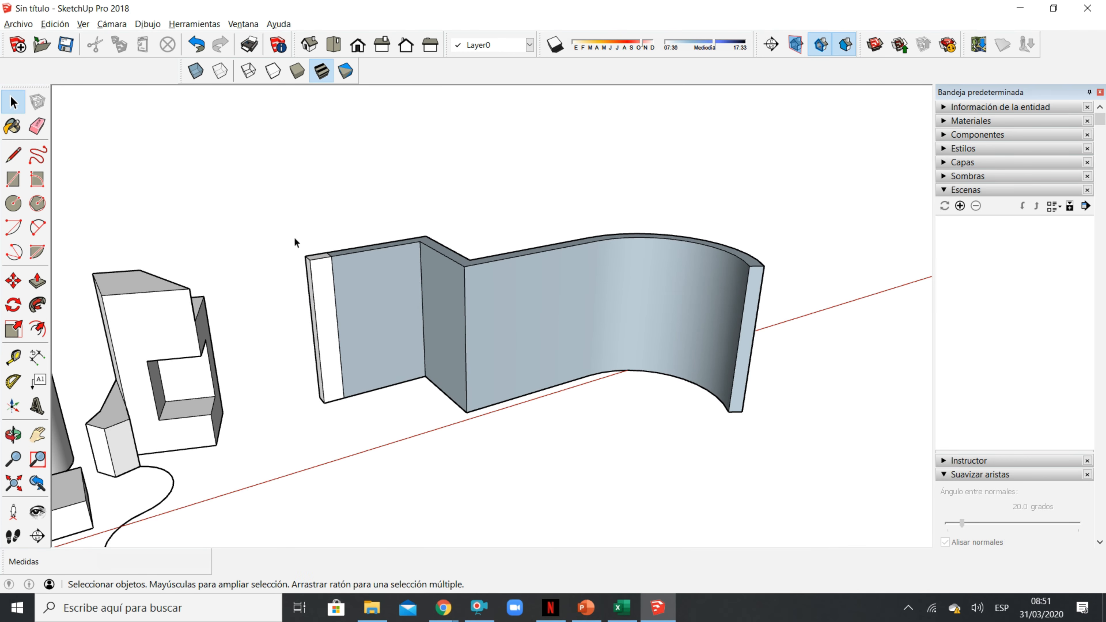
left_click(335, 291)
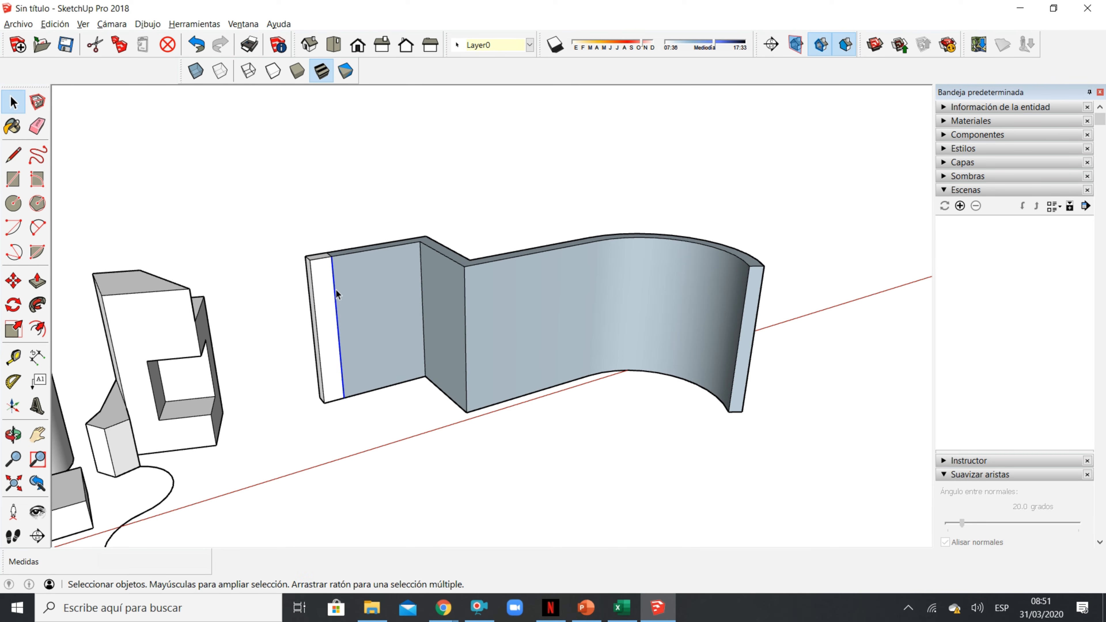
key("Delete")
mouse_move(331, 283)
middle_mouse_down()
mouse_move(341, 314)
mouse_move(304, 270)
mouse_move(706, 301)
mouse_move(548, 391)
middle_mouse_up()
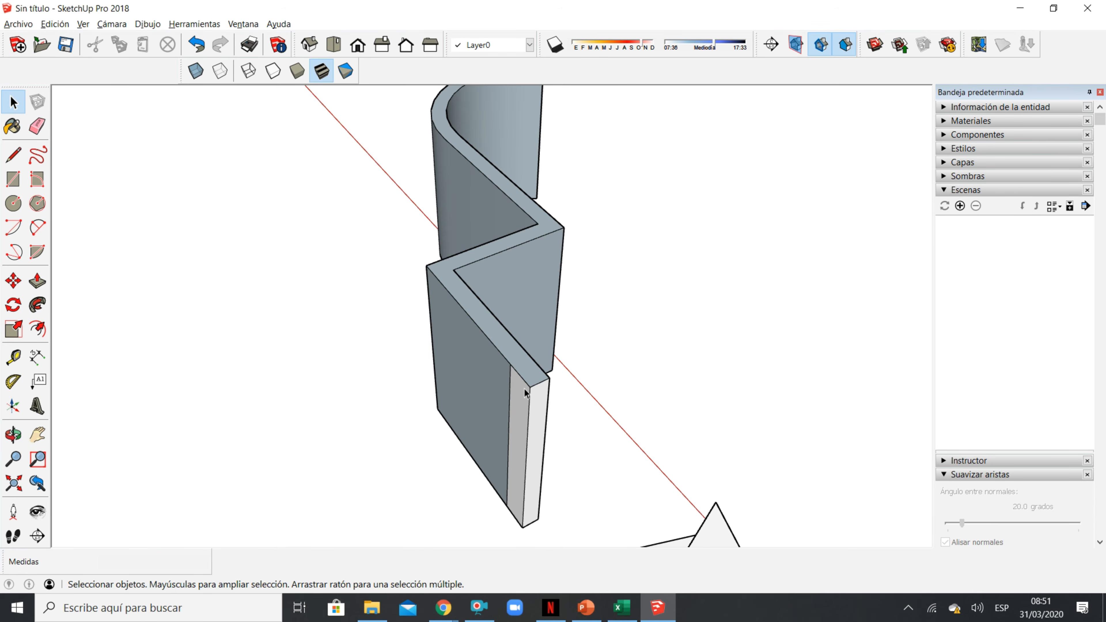
left_click(511, 393)
key("Delete")
- Select all solids and curves with one selection window, and clear the selection again
middle_click_drag(606, 388, 434, 437)
scroll(514, 453, "down", 2)
middle_click_drag(608, 448, 378, 403)
middle_click_drag(586, 379, 661, 373)
mouse_move(546, 347)
middle_mouse_down()
mouse_move(686, 358)
mouse_move(536, 329)
mouse_move(555, 370)
mouse_move(565, 324)
mouse_move(561, 338)
middle_mouse_up()
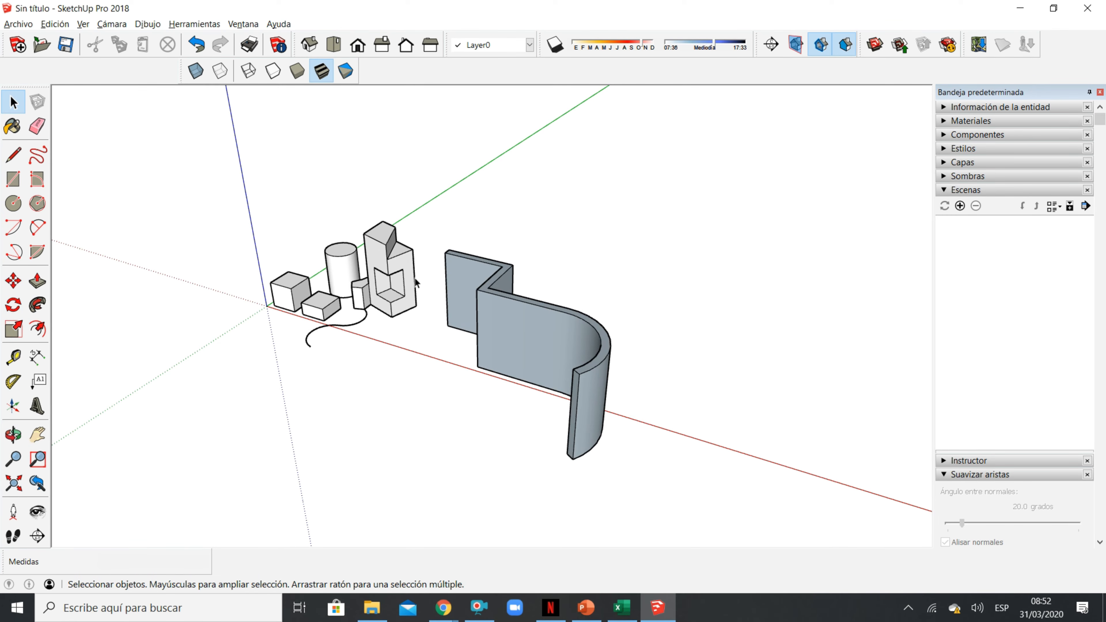
mouse_move(431, 366)
middle_mouse_down()
mouse_move(592, 370)
mouse_move(424, 377)
mouse_move(433, 372)
middle_mouse_up()
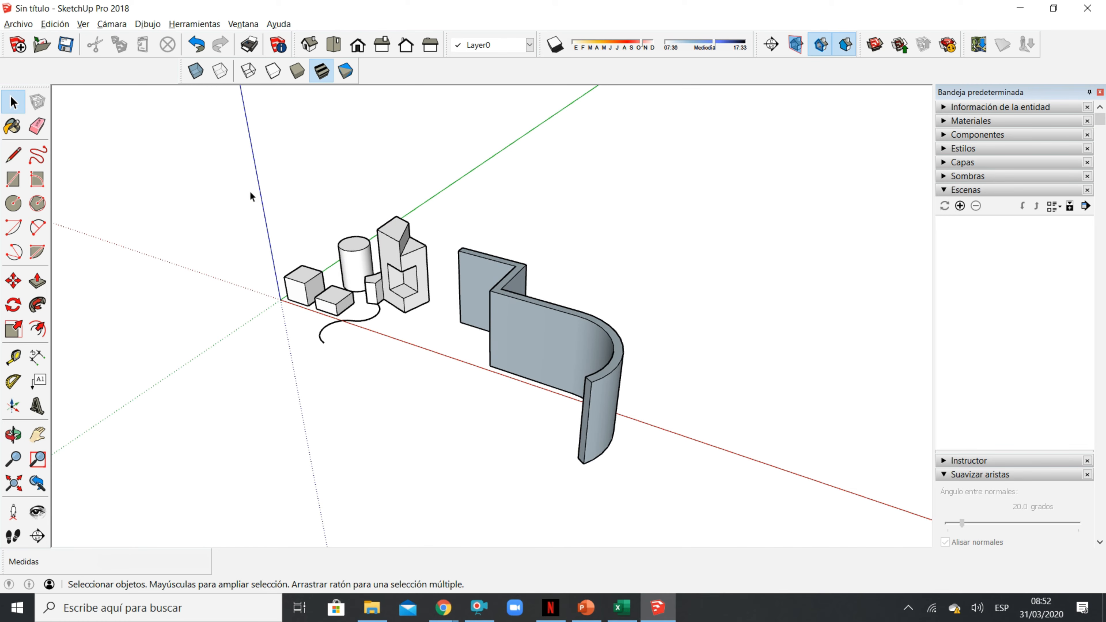
left_click_drag(232, 177, 778, 527)
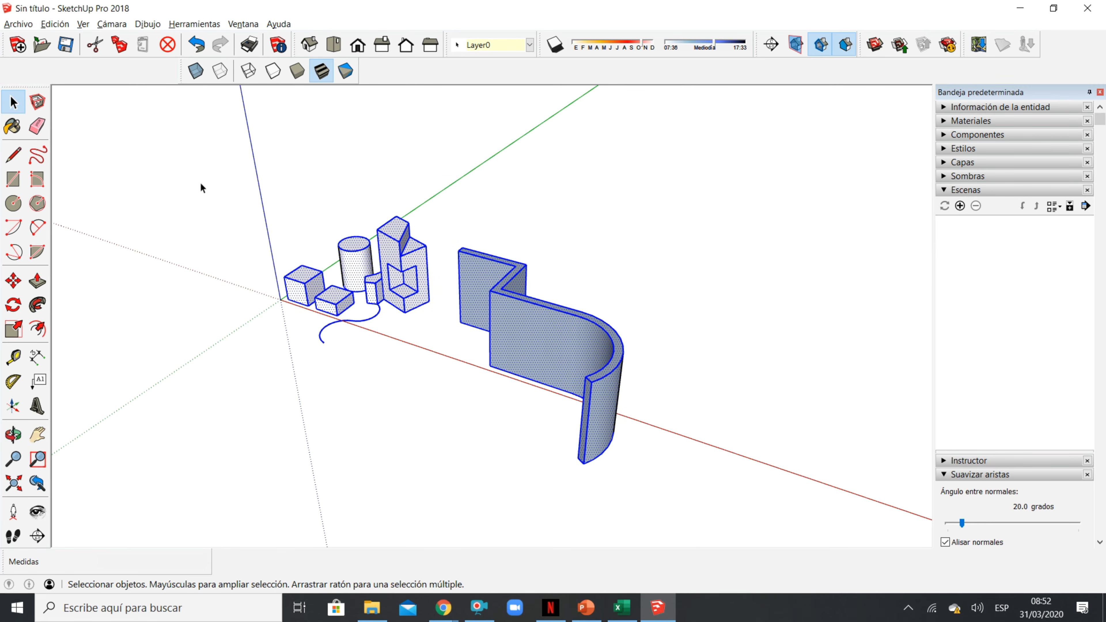
left_click(207, 201)
- Delete the large face of the wall's first straight section, and undo the deletion
key("o")
left_click_drag(453, 344, 710, 350)
key("space")
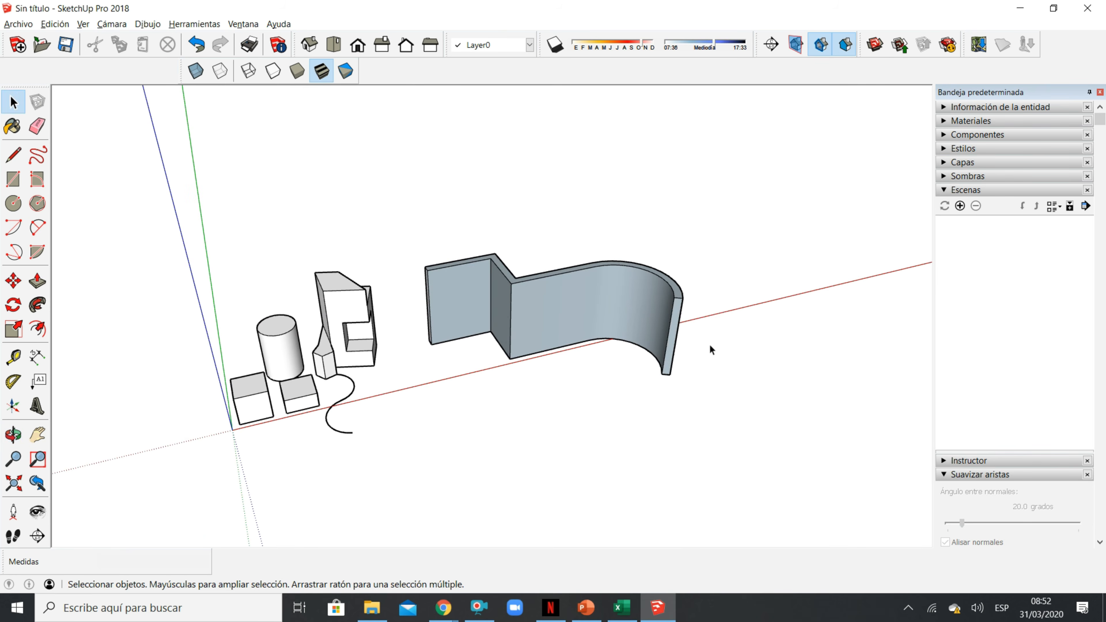
scroll(587, 286, "up", 2)
key("o")
left_click_drag(489, 331, 539, 303)
key("space")
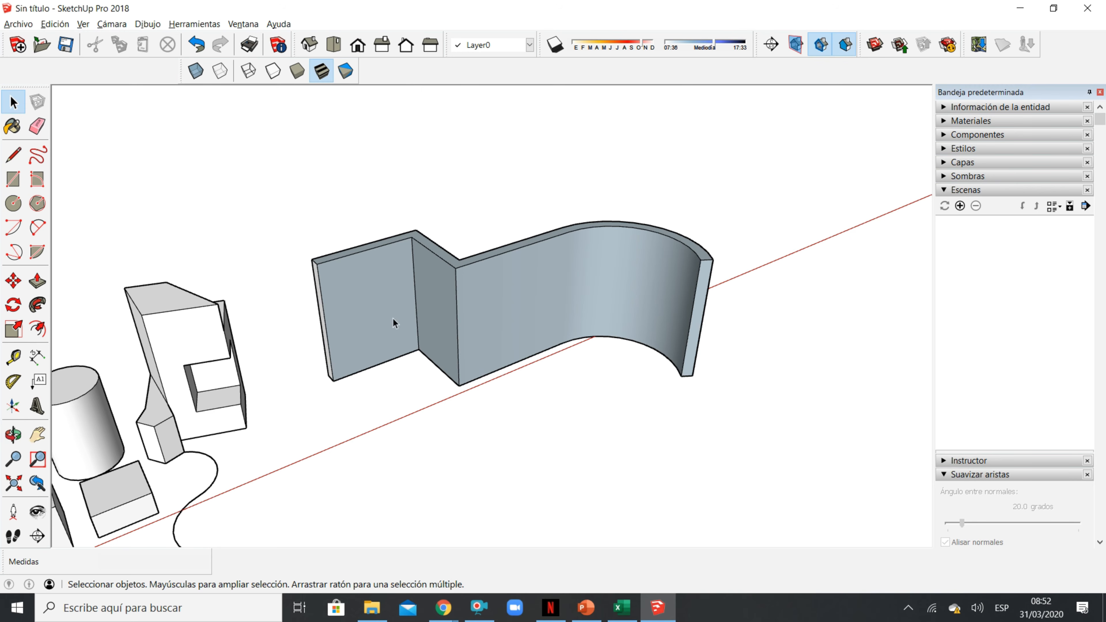
middle_click_drag(344, 296, 393, 300)
left_click(365, 306)
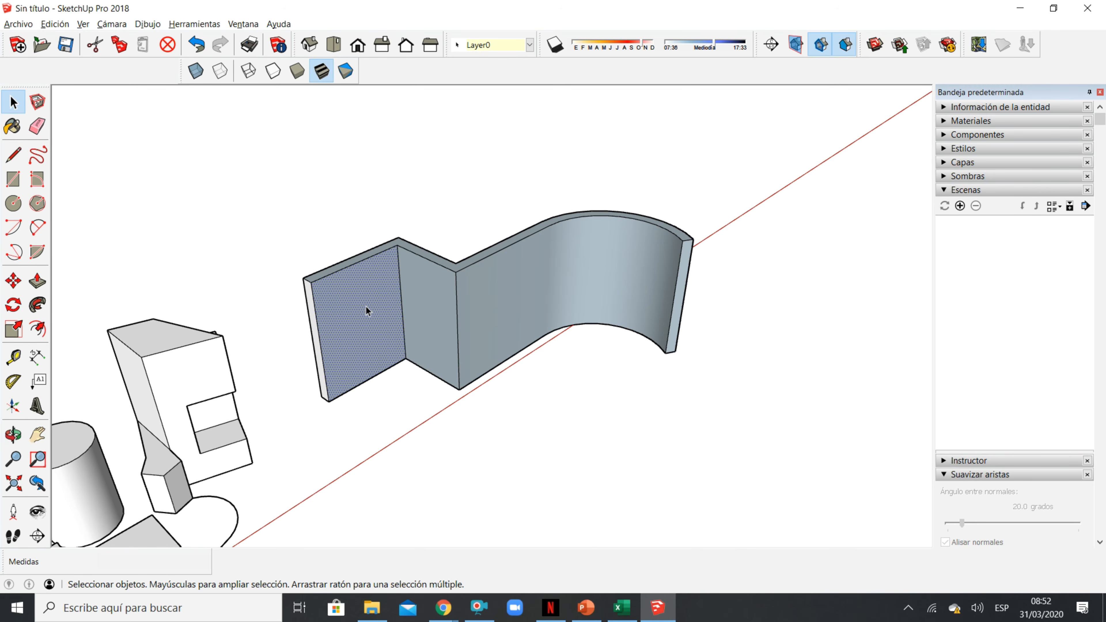
key("Delete")
middle_click_drag(351, 314, 330, 333)
key("ctrl+z")
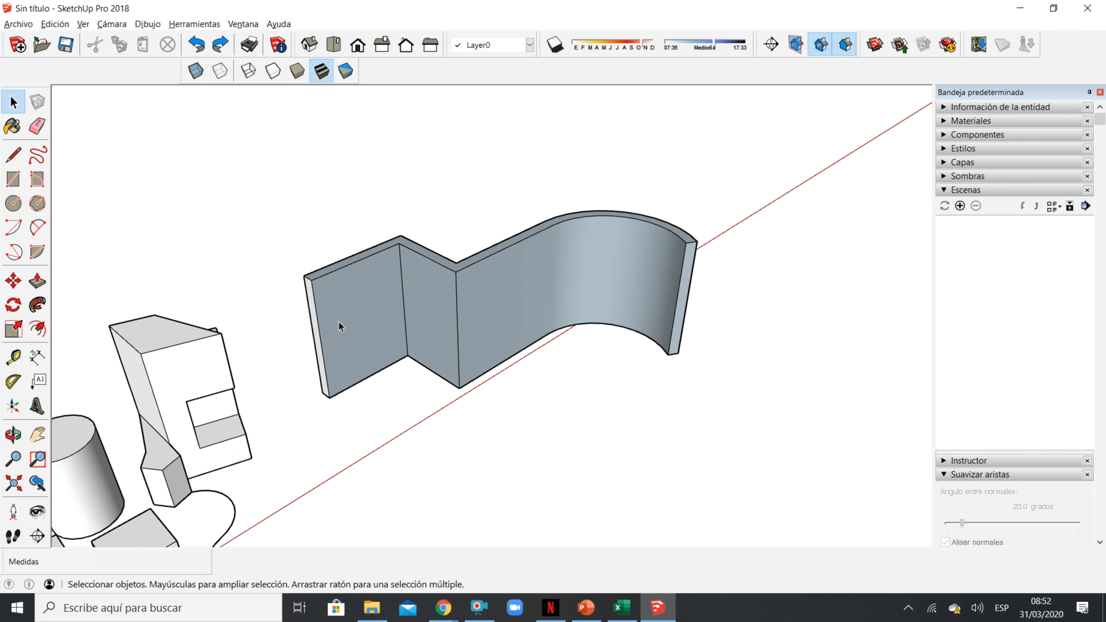
- Select the first section's face with its bounding edges, and extend the selection to the entire connected wall
scroll(350, 306, "up", 2)
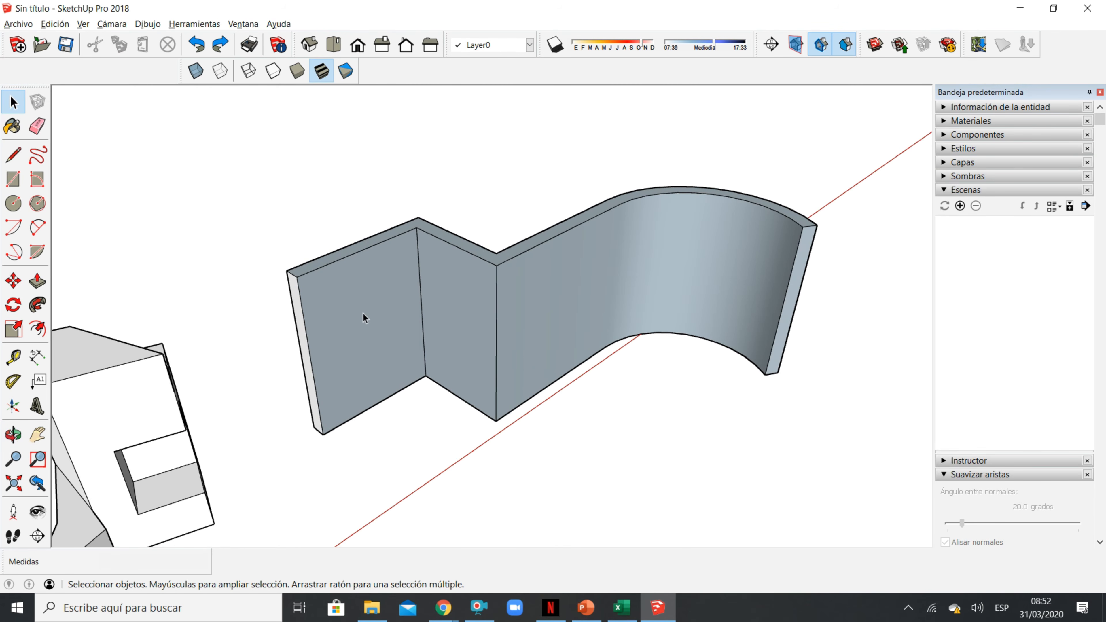
left_click(365, 318)
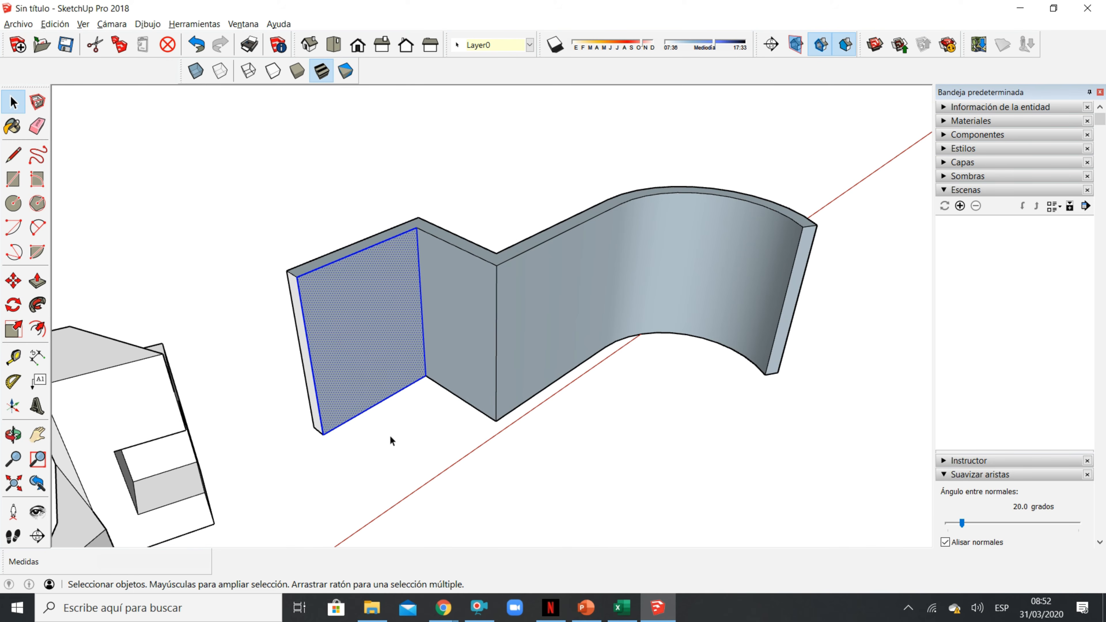
triple_click(382, 332)
middle_click_drag(688, 317, 491, 244)
scroll(473, 297, "down", 3)
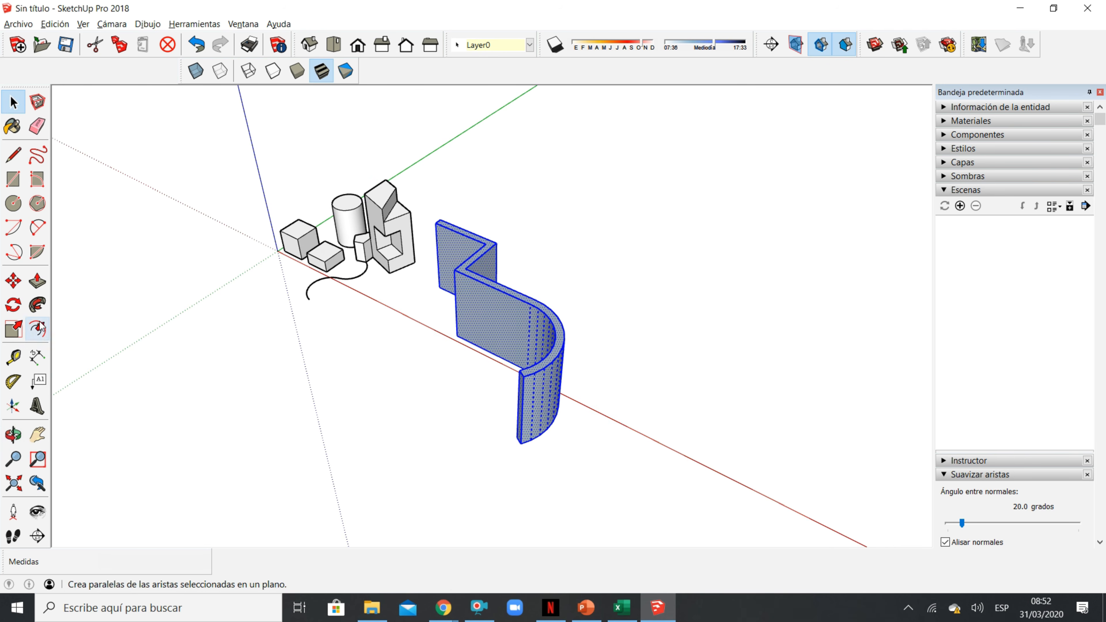
middle_click_drag(496, 360, 406, 364)
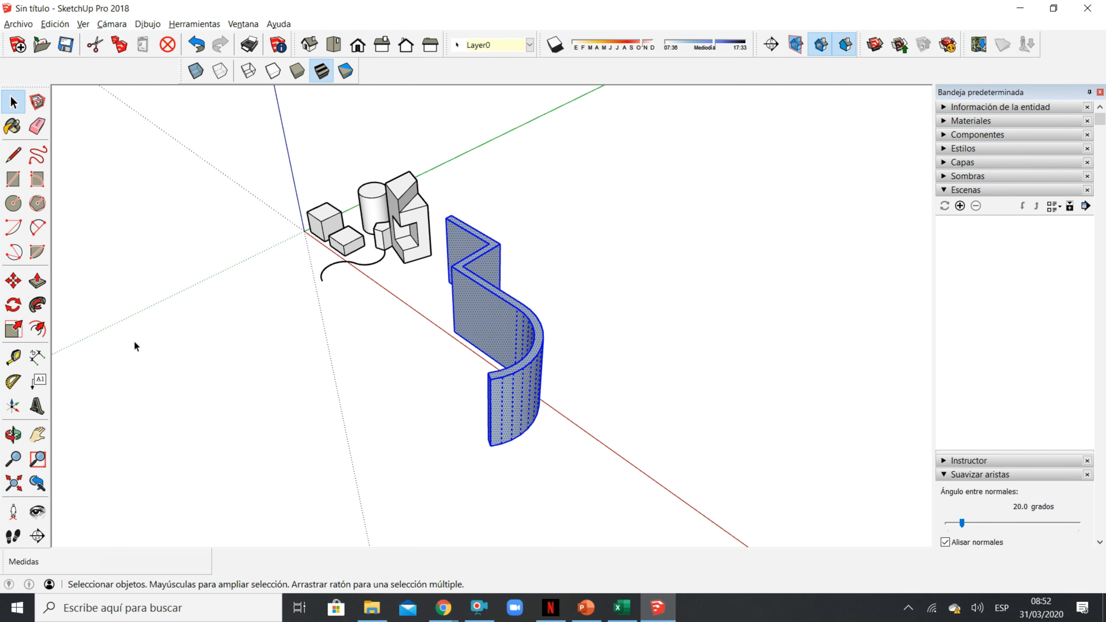
- Move the selected wall along the green axis by 10 m, and revise the distance to 14 m
left_click(13, 281)
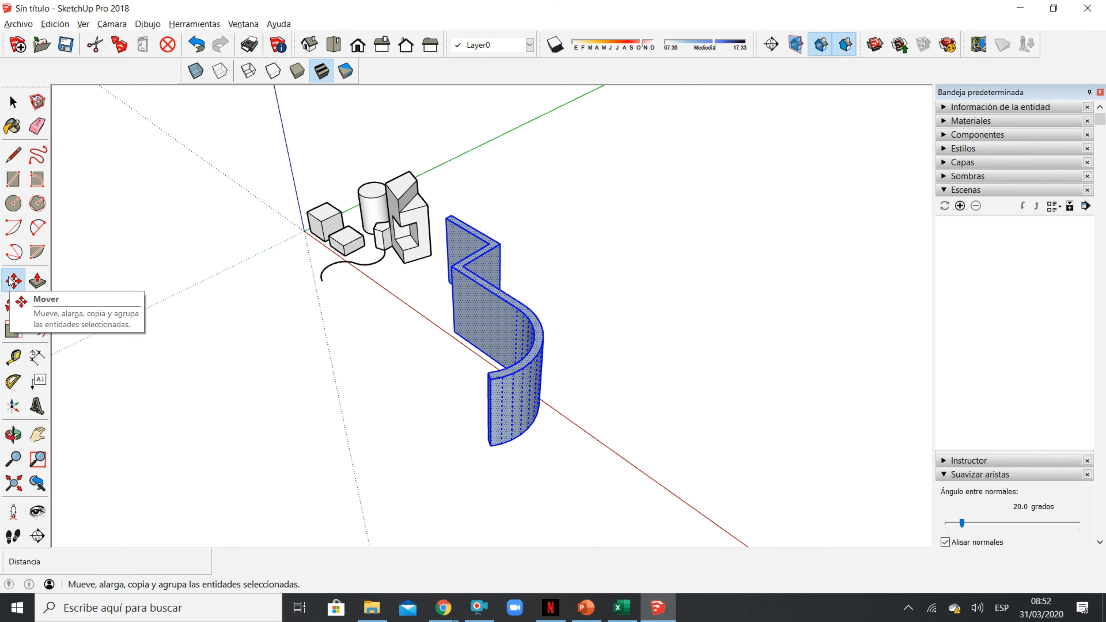
left_click(455, 330)
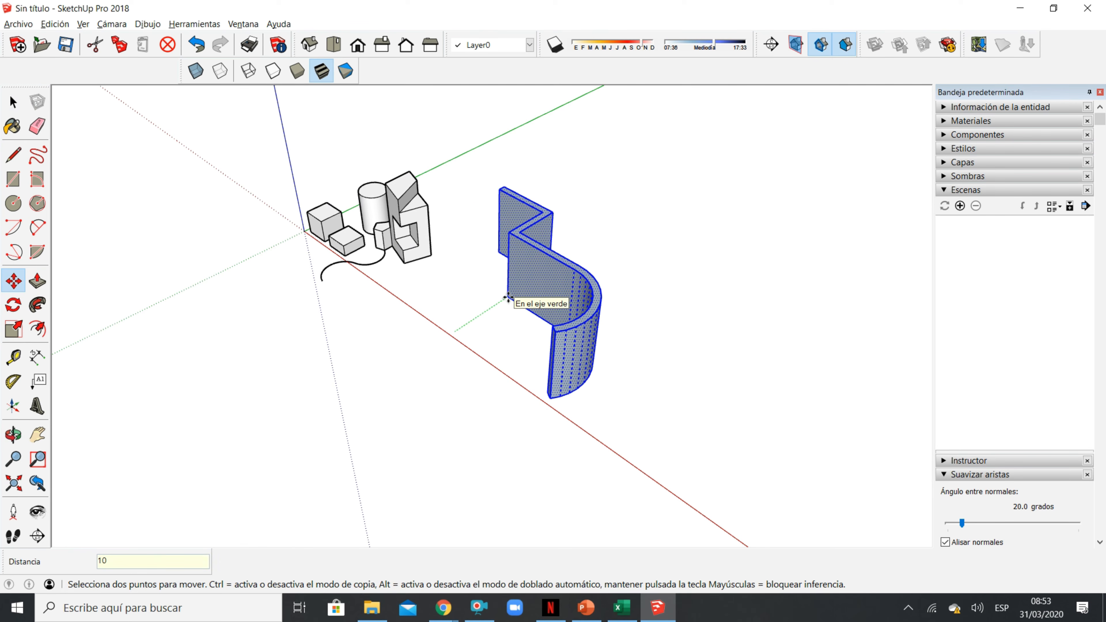
key("Return")
type("14")
key("Return")
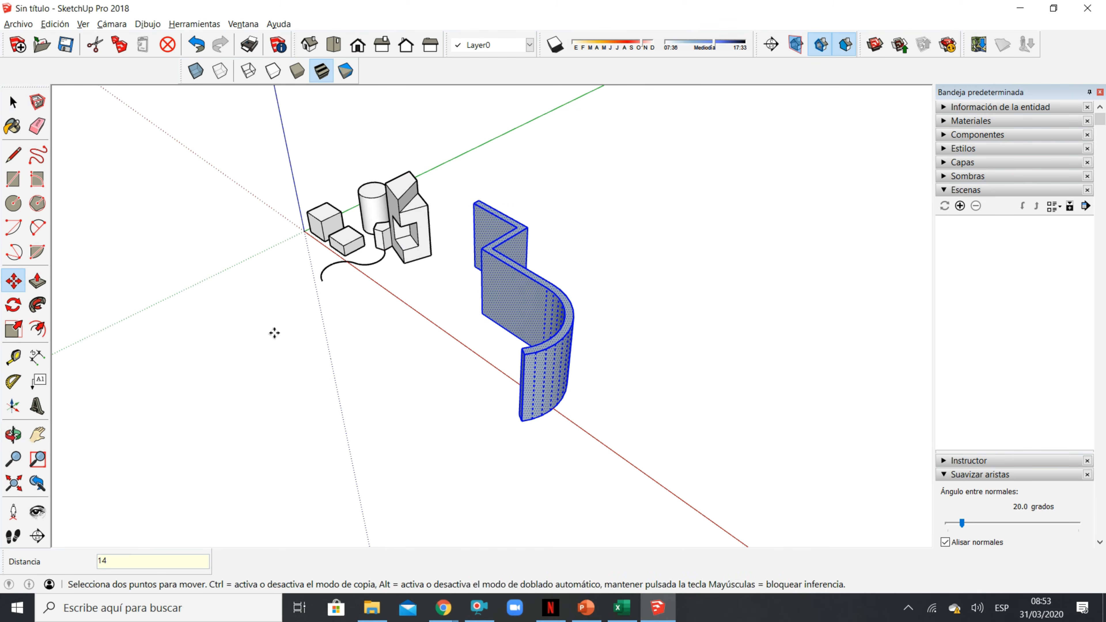
- Try to rotate the selected wall in the vertical plane perpendicular to the green axis, about its lower corner
left_click(13, 306)
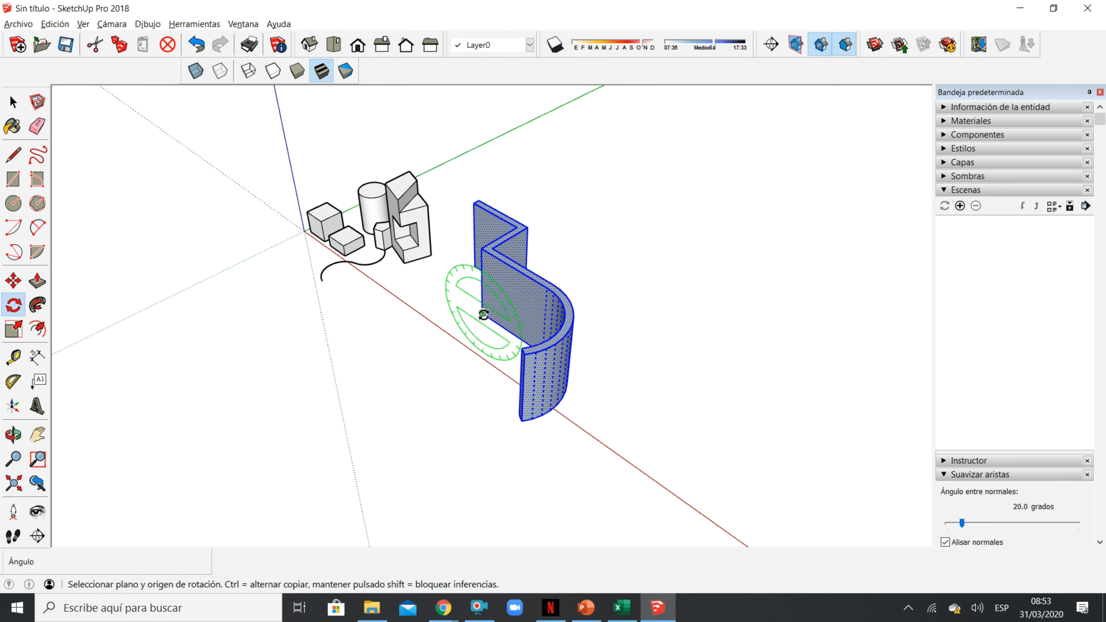
left_click(483, 312)
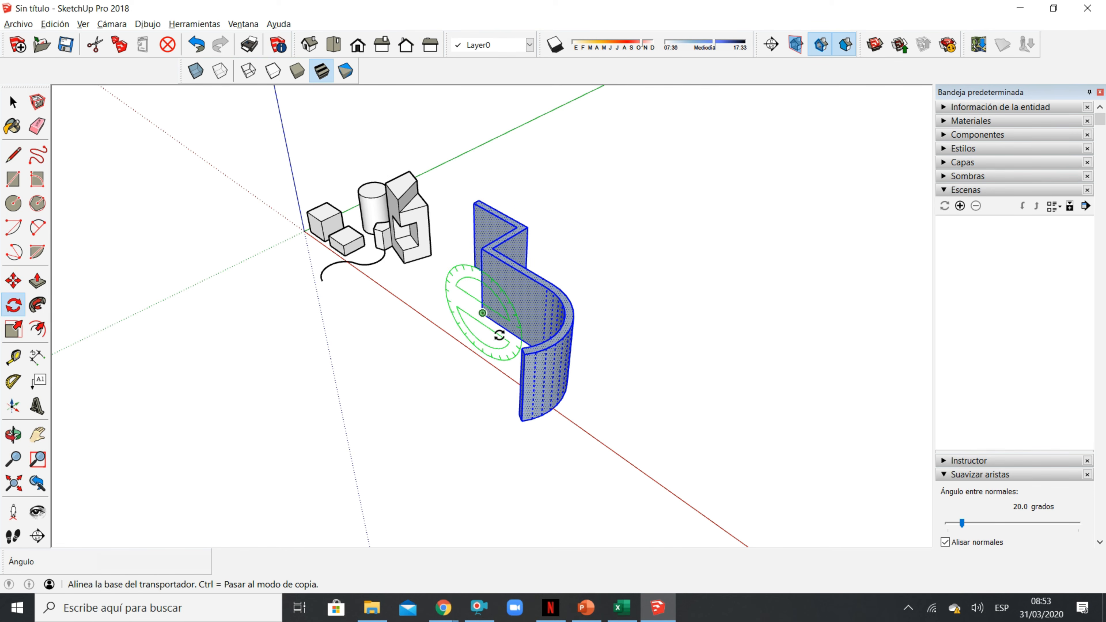
left_click(509, 331)
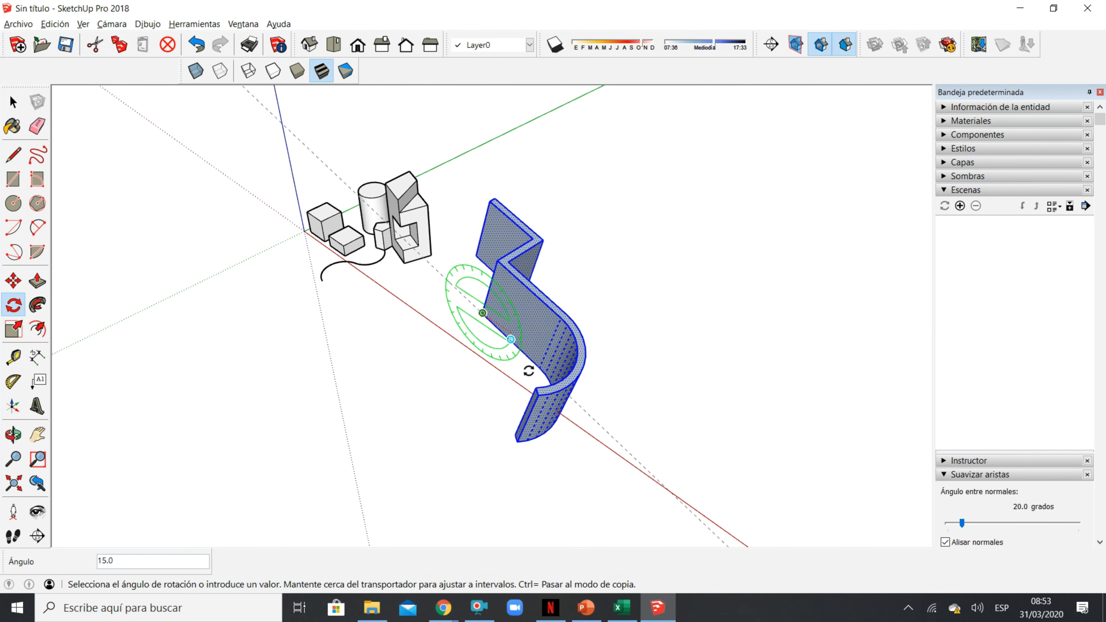
left_click(505, 322)
middle_click_drag(501, 324, 525, 290)
- Rotate the selected wall 35 degrees in the horizontal plane about the upper corner of its zigzag bend
left_click(482, 270)
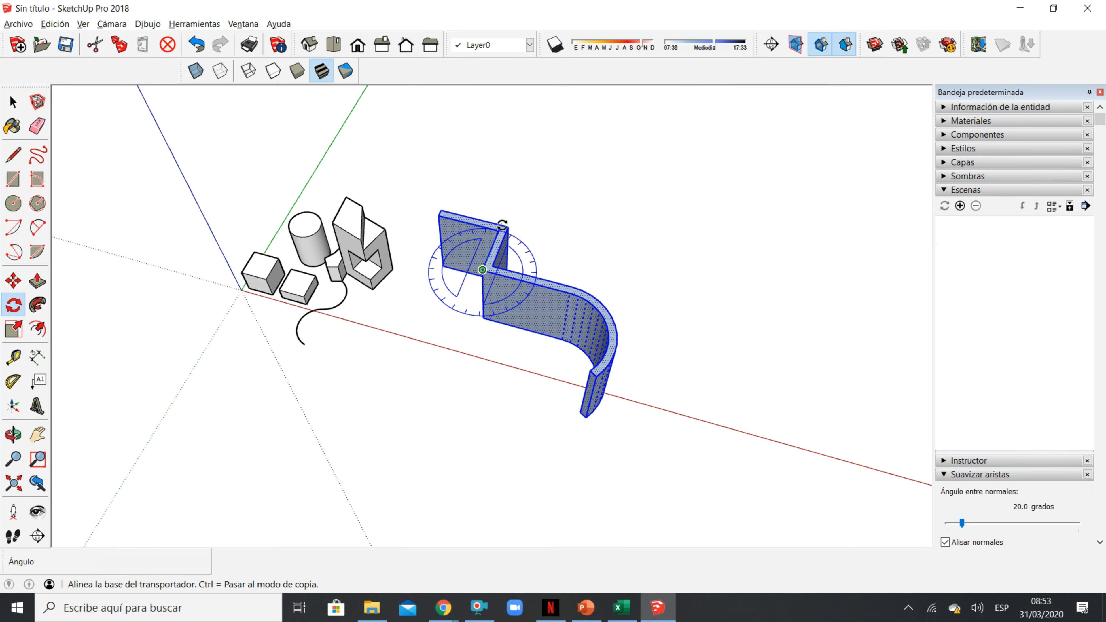
left_click(512, 199)
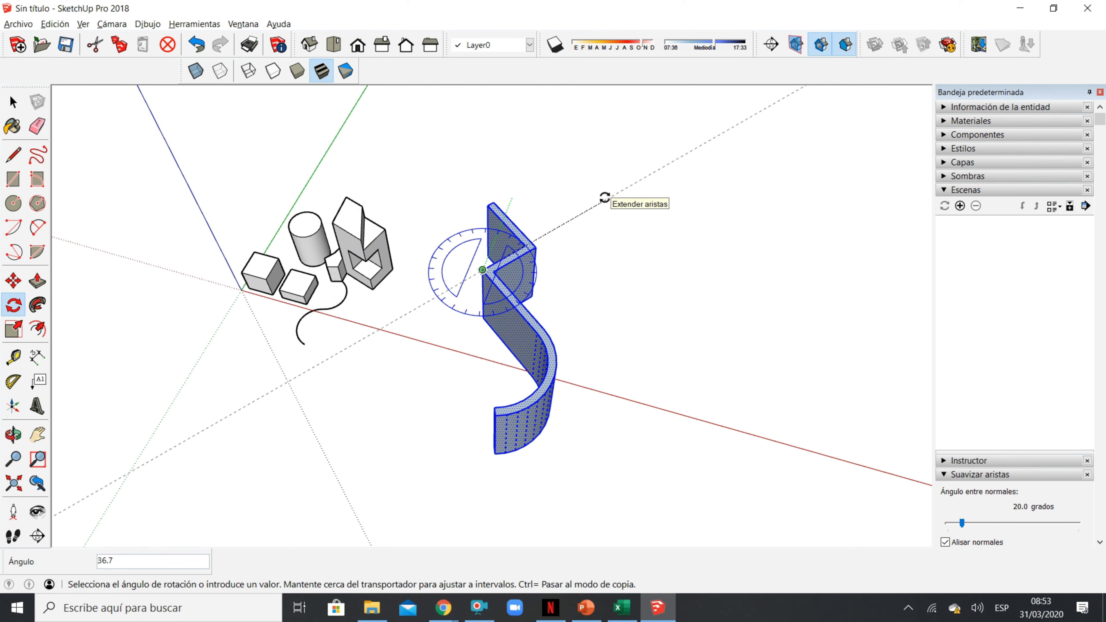
key("Return")
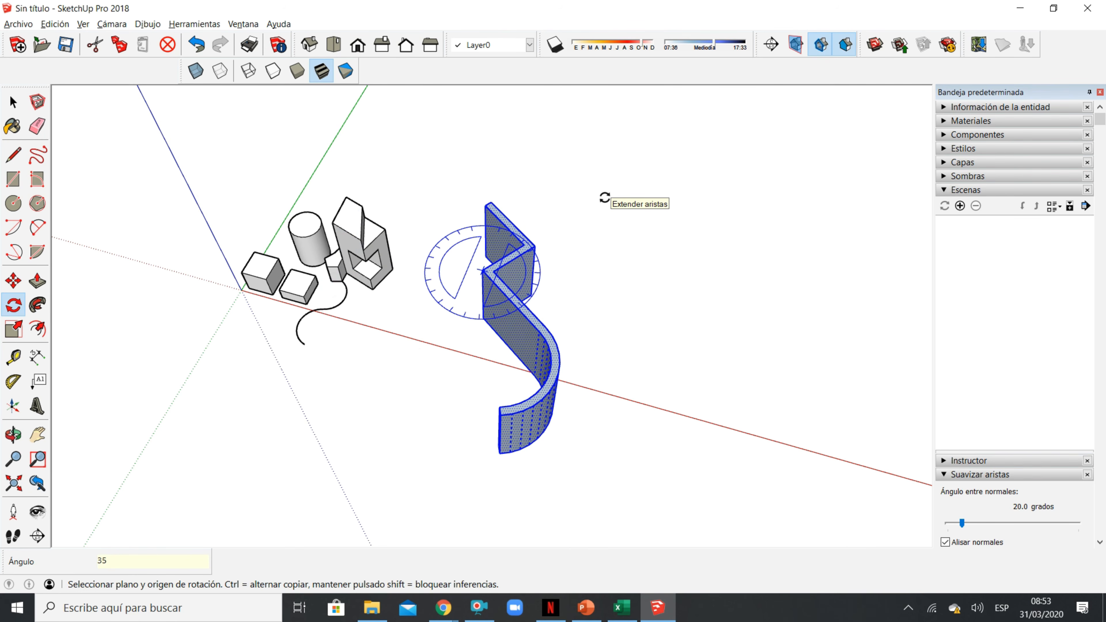
- Undo the last rotation of the selected wall
middle_click_drag(555, 217, 516, 230)
left_click(464, 376)
left_click(427, 377)
middle_click_drag(444, 305, 475, 342)
key("ctrl+z")
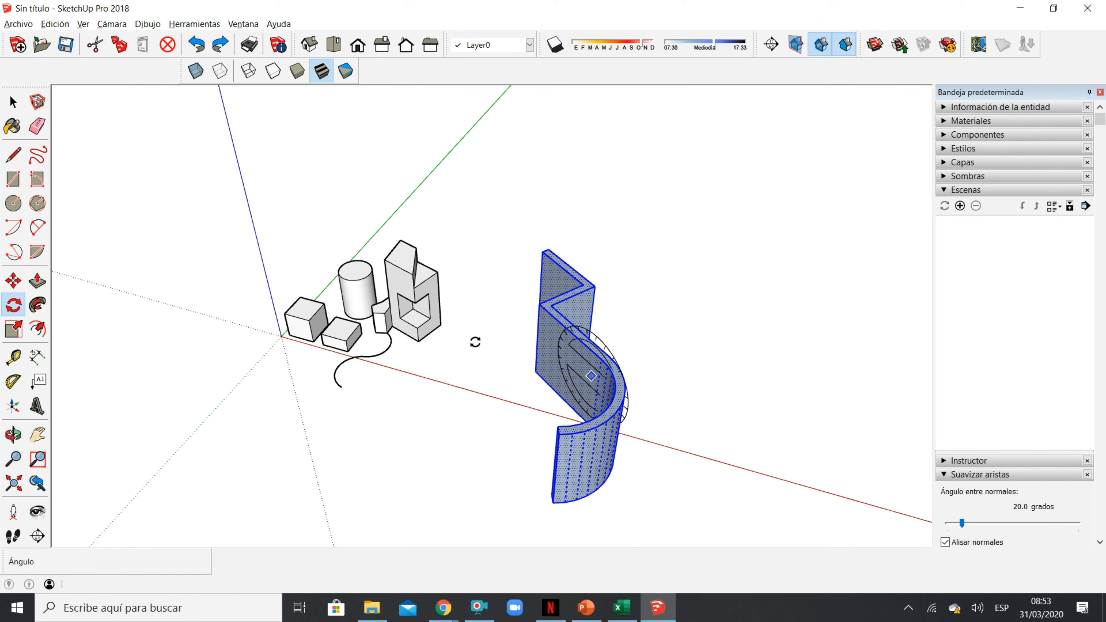
middle_click_drag(475, 342, 472, 280)
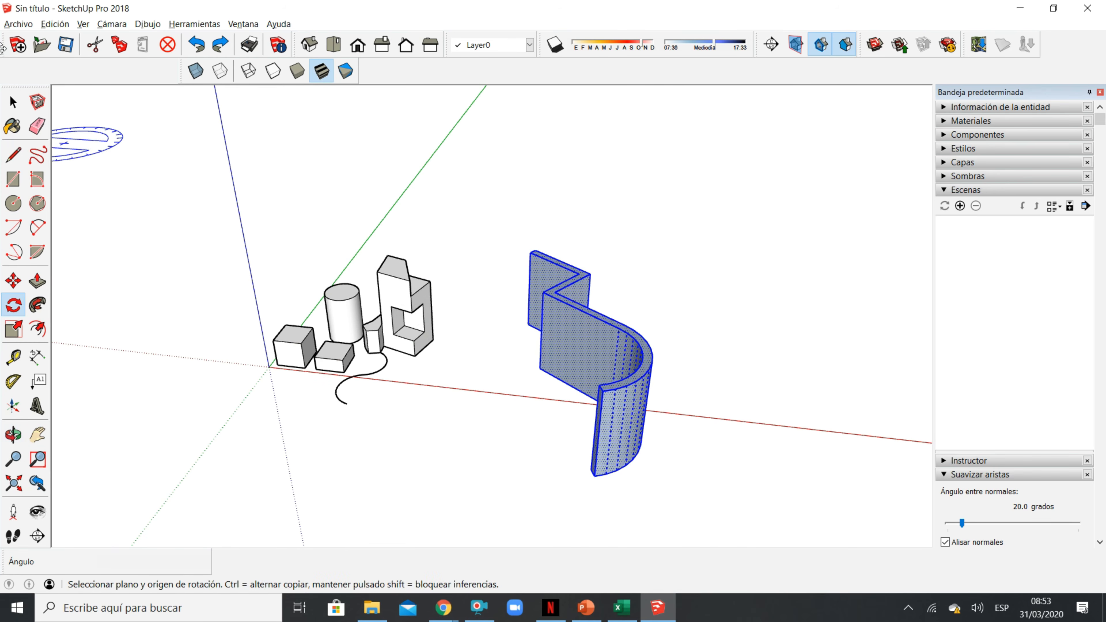
- Clear the wall selection and select the entire cube at the origin
left_click(13, 101)
left_click(245, 277)
scroll(296, 342, "up", 4)
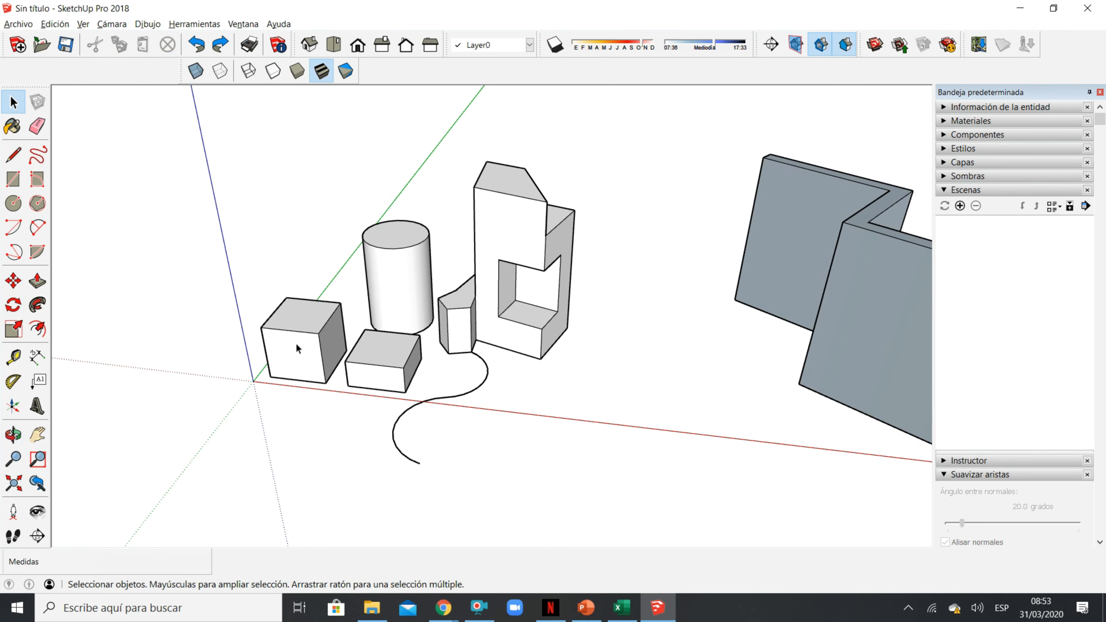
left_click(297, 341)
middle_click_drag(297, 341, 341, 300)
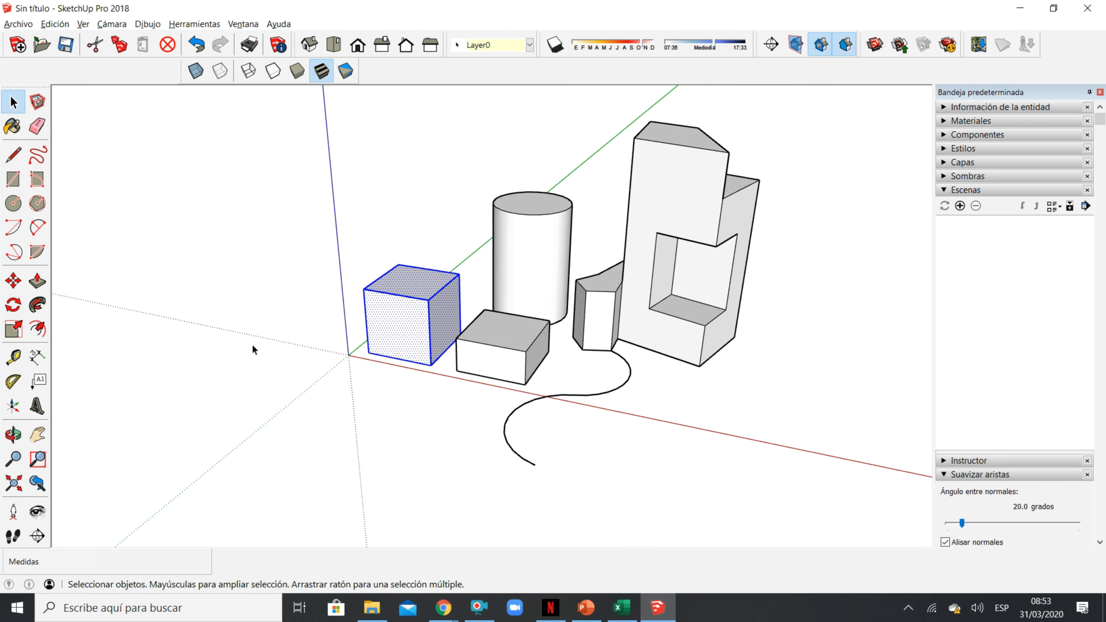
- Scale the cube uniformly by a factor of 2 from its upper front corner, anchored at the opposite corner
left_click(12, 332)
mouse_move(389, 336)
middle_mouse_down()
mouse_move(536, 354)
mouse_move(391, 332)
middle_mouse_up()
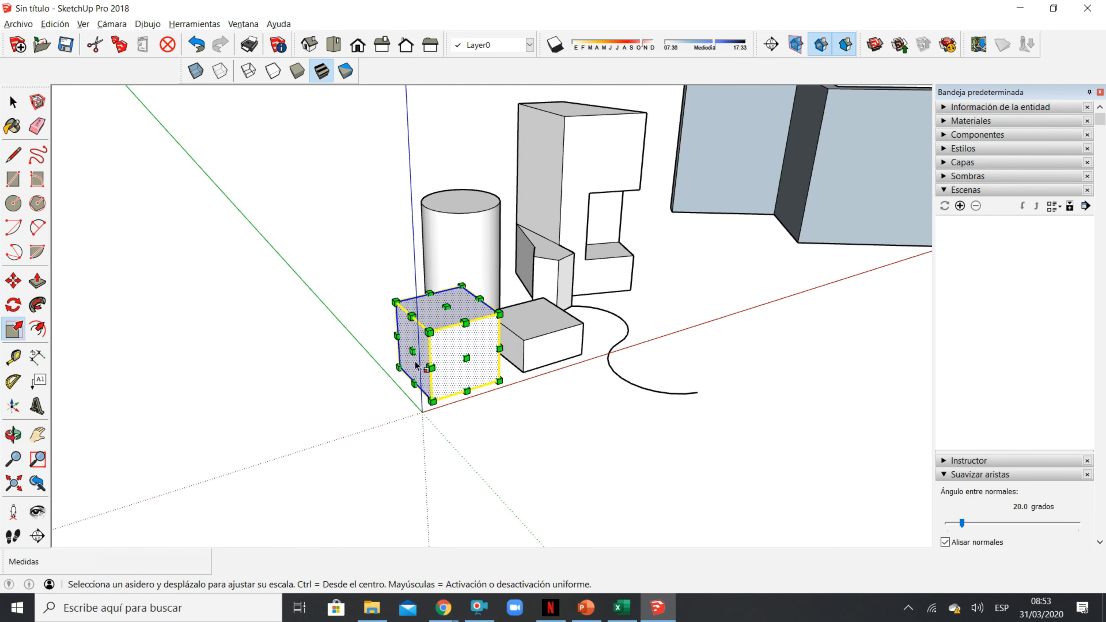
middle_click_drag(532, 351, 330, 316)
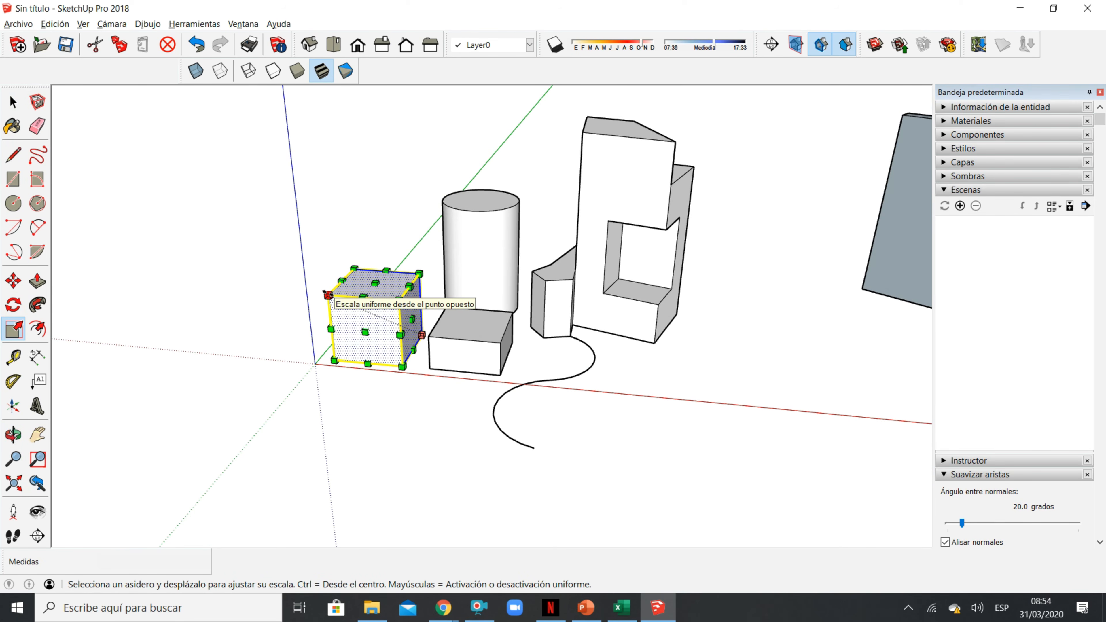
left_click_drag(327, 295, 261, 252)
key("Return")
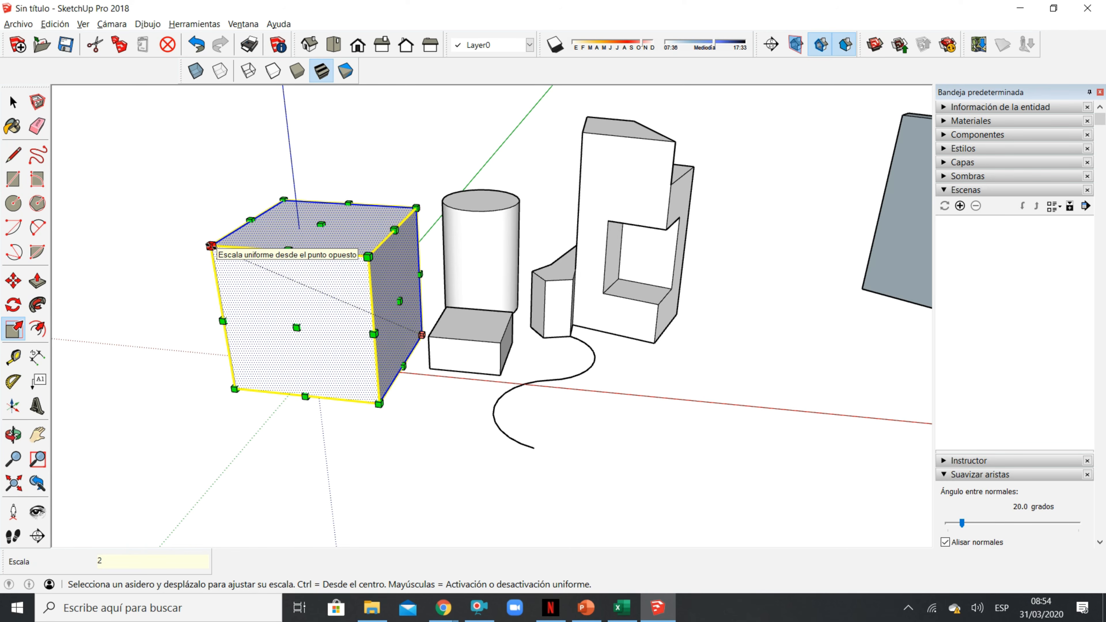
- Scale the cube uniformly by 0.2 from the same corner, and scale it again by a factor of 3
left_click_drag(211, 246, 315, 290)
key("Return")
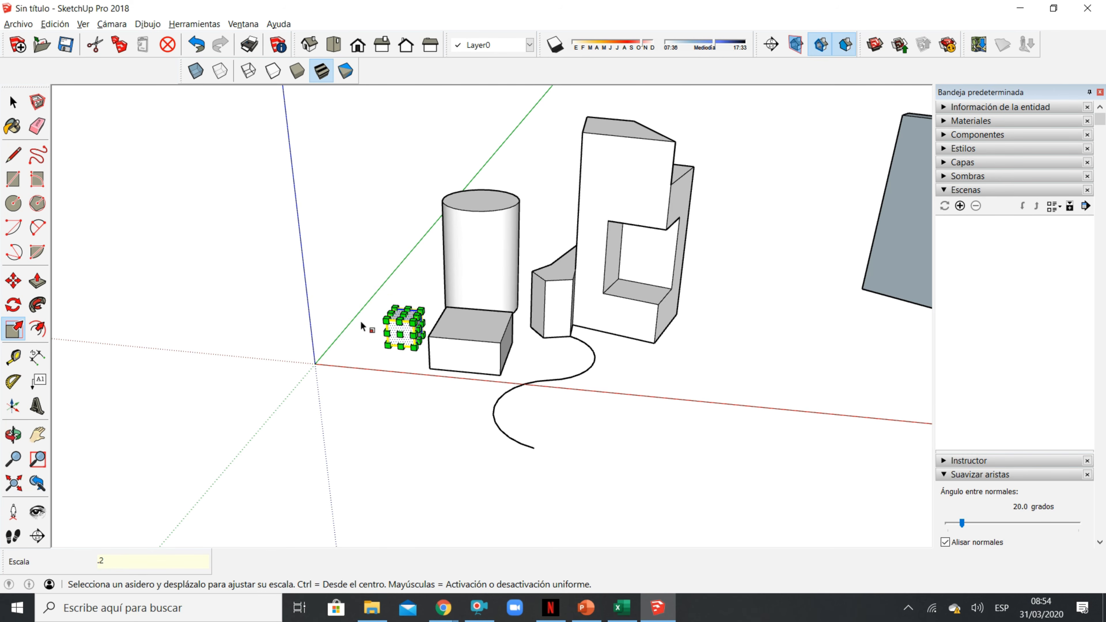
left_click_drag(386, 311, 197, 239)
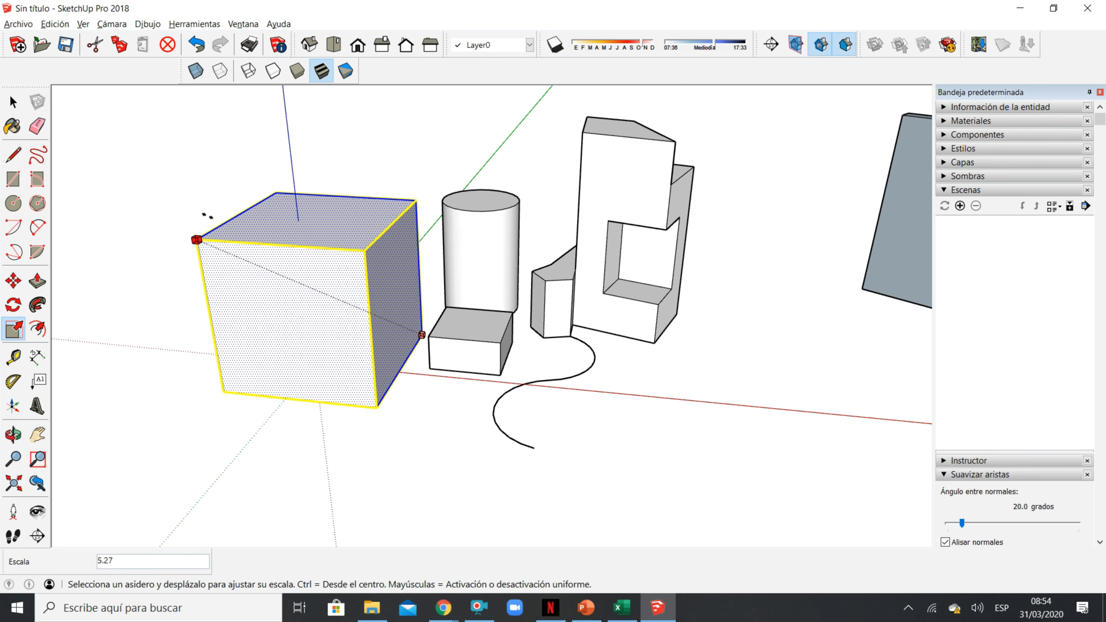
type("3")
key("Return")
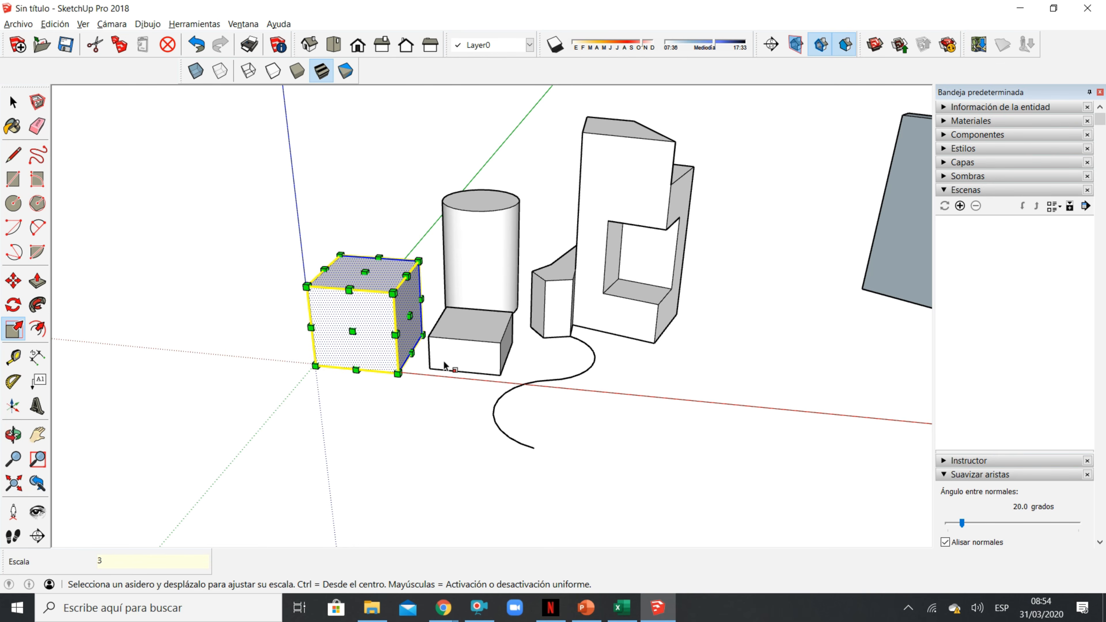
- Try to scale the cube along the green, red and blue axes separately
middle_click_drag(444, 366, 567, 405)
middle_click_drag(466, 408, 518, 396)
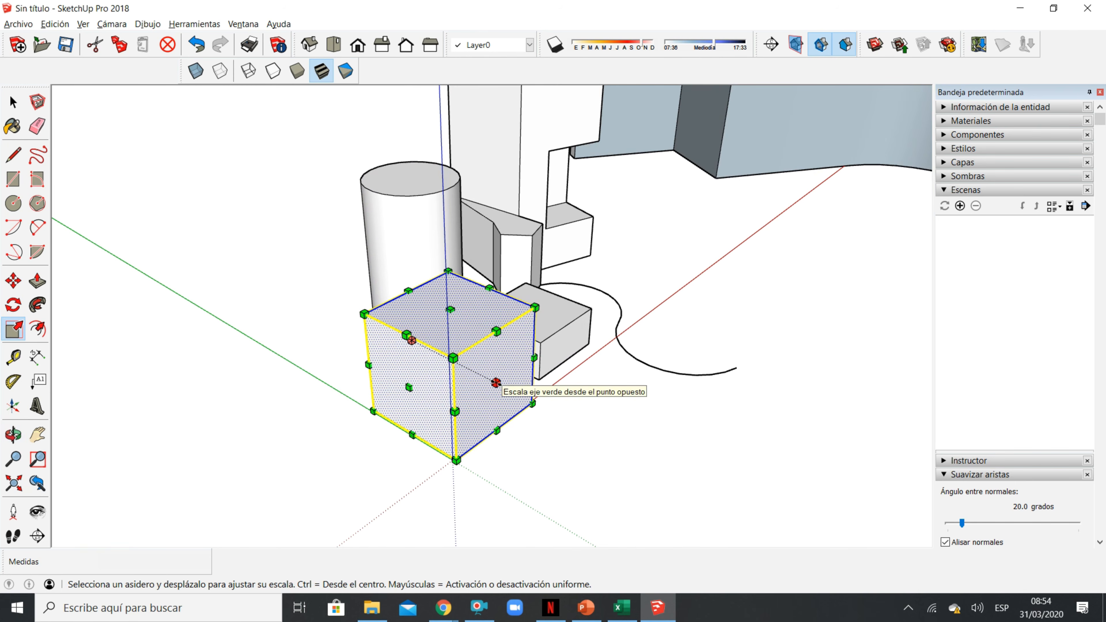
left_click_drag(496, 383, 690, 453)
key("Escape")
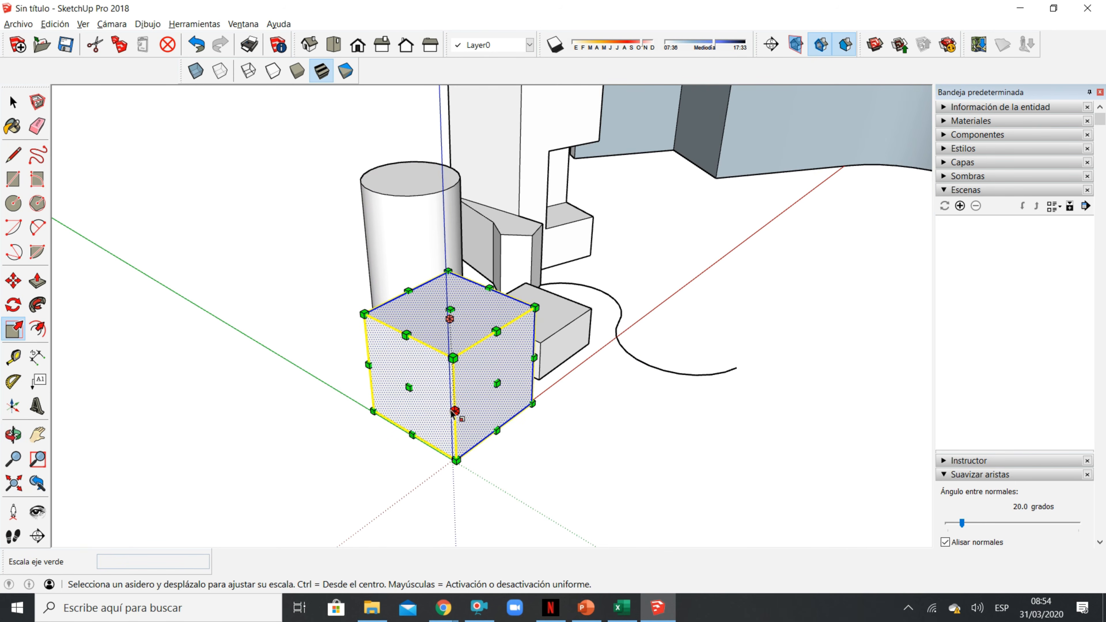
left_click_drag(410, 386, 362, 414)
key("Escape")
left_click_drag(449, 310, 462, 252)
key("Escape")
scroll(430, 385, "down", 2)
middle_click_drag(430, 385, 344, 426)
middle_click_drag(462, 358, 173, 341)
scroll(306, 249, "down", 3)
scroll(306, 249, "down", 1)
scroll(380, 314, "down", 1)
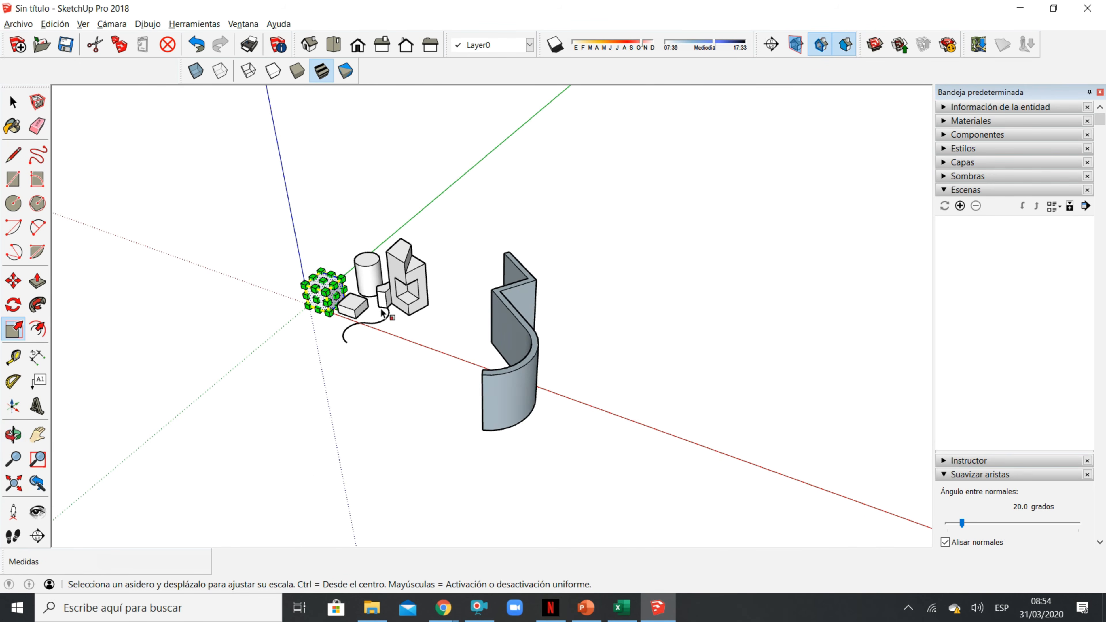
scroll(287, 346, "up", 1)
scroll(205, 293, "up", 1)
scroll(254, 246, "down", 2)
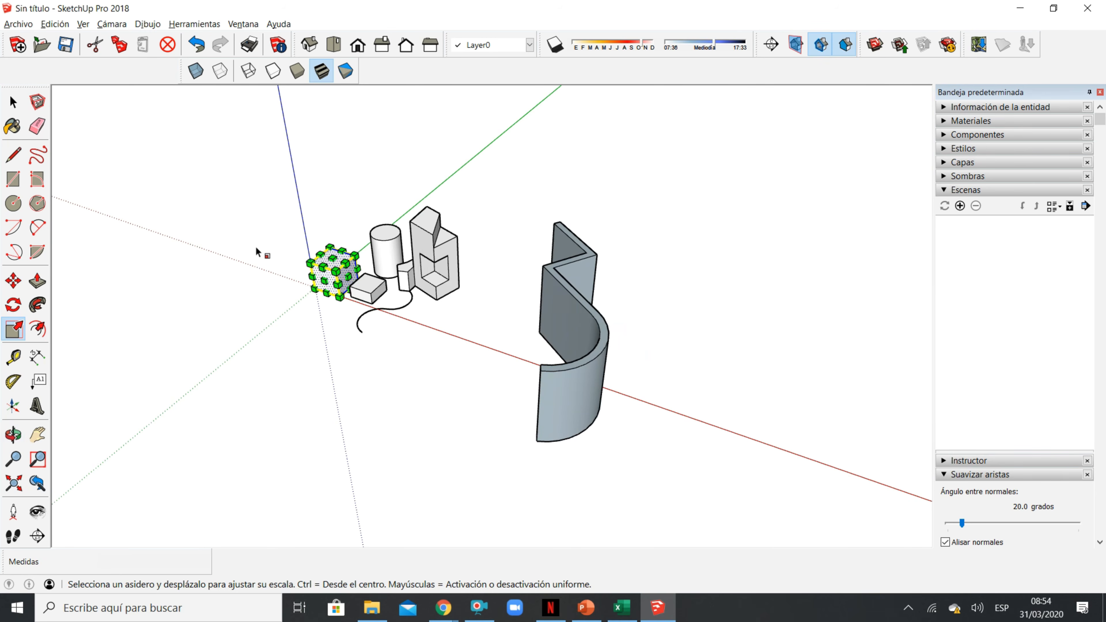
scroll(337, 286, "up", 1)
mouse_move(546, 349)
middle_mouse_down()
mouse_move(436, 360)
mouse_move(475, 370)
middle_mouse_up()
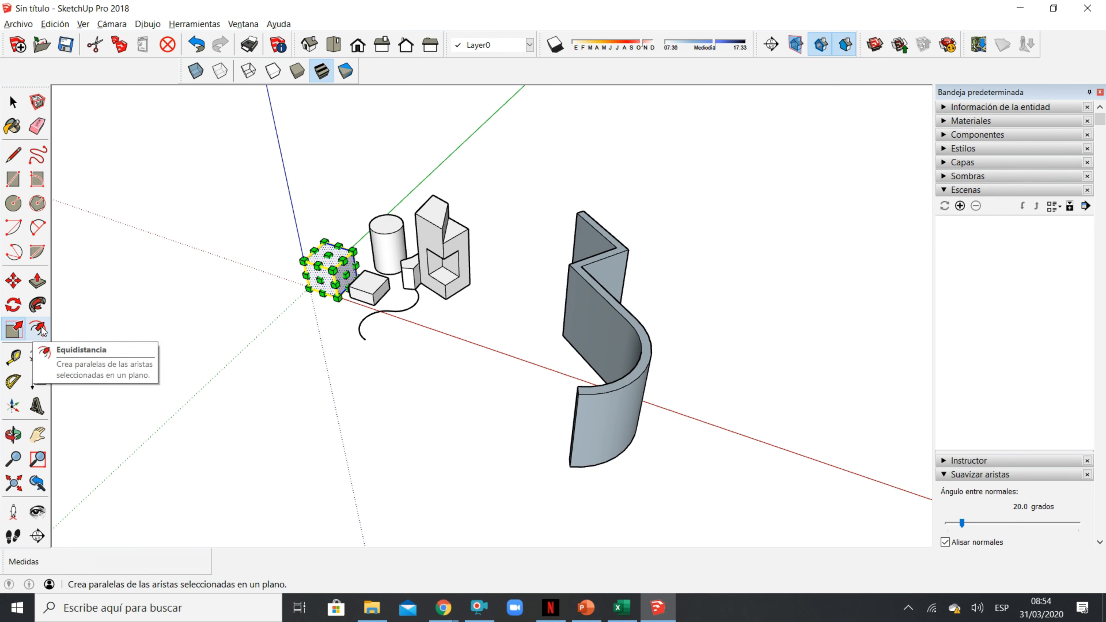
- Clear the cube selection and draw a long, narrow rectangle on the ground in front of the solids
key("space")
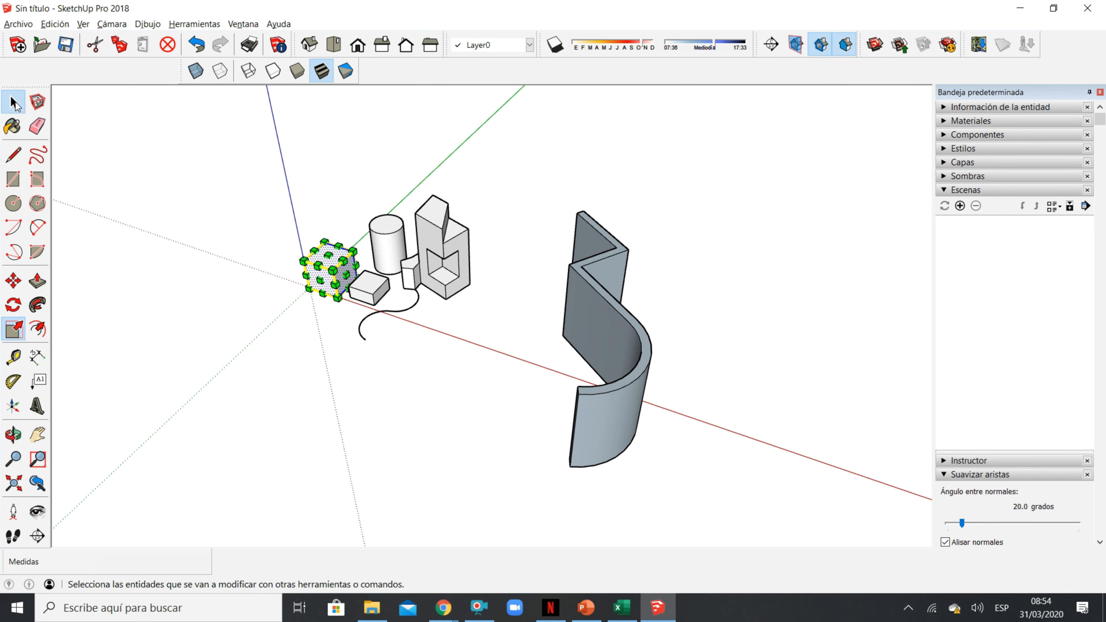
left_click(178, 188)
key("r")
left_click(329, 386)
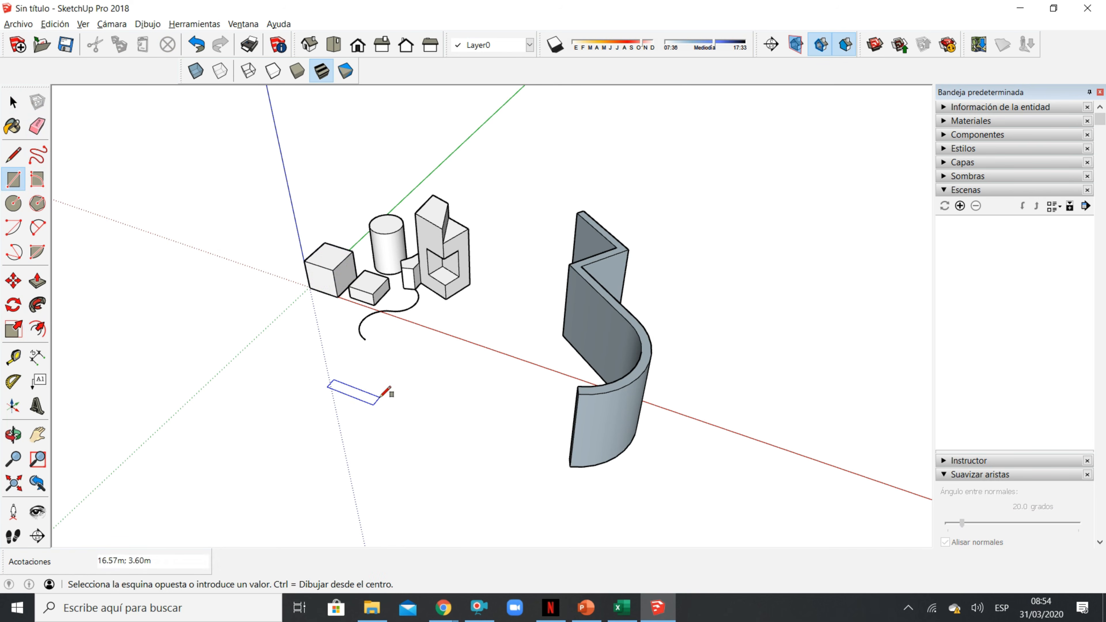
left_click(445, 418)
scroll(370, 395, "up", 3)
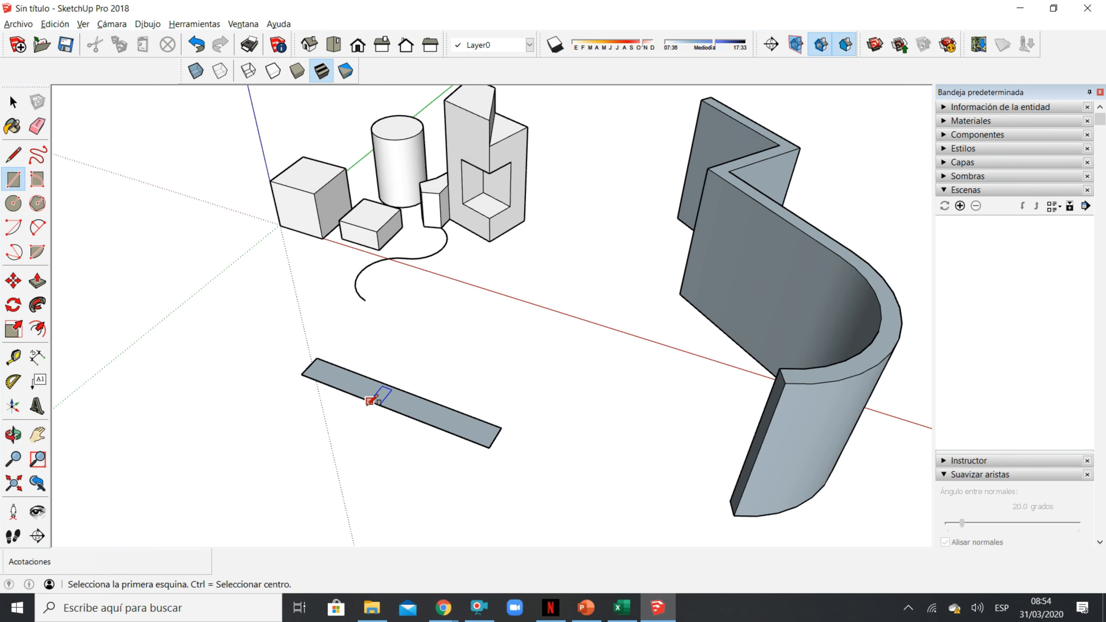
- Offset the rectangle's outline outward by 2 m
left_click(38, 332)
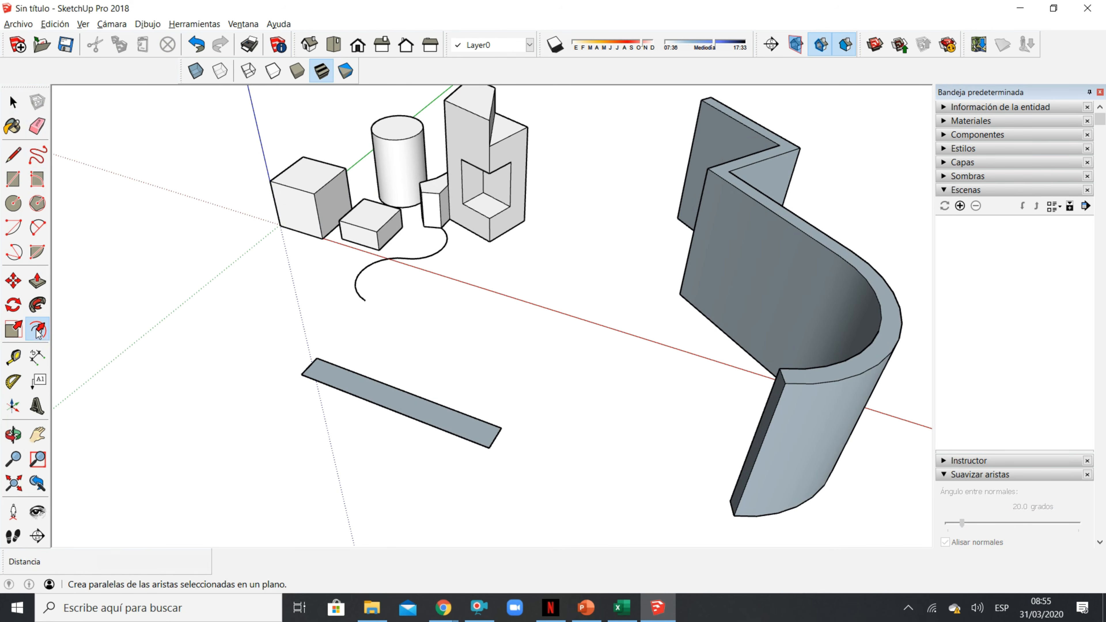
left_click(353, 394)
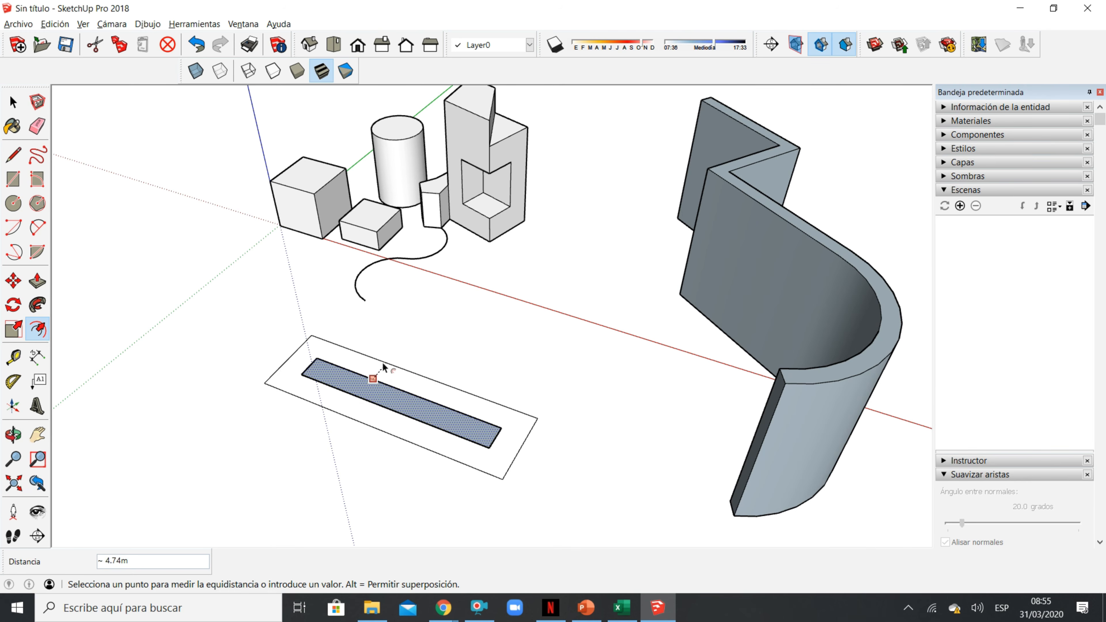
scroll(364, 383, "up", 3)
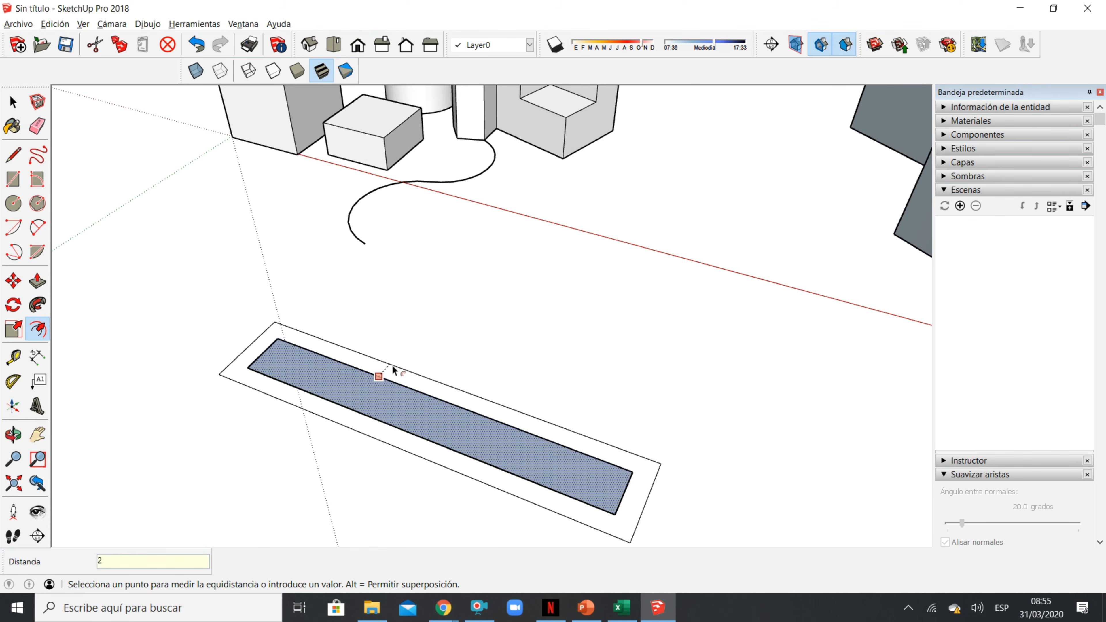
key("Return")
key("Escape")
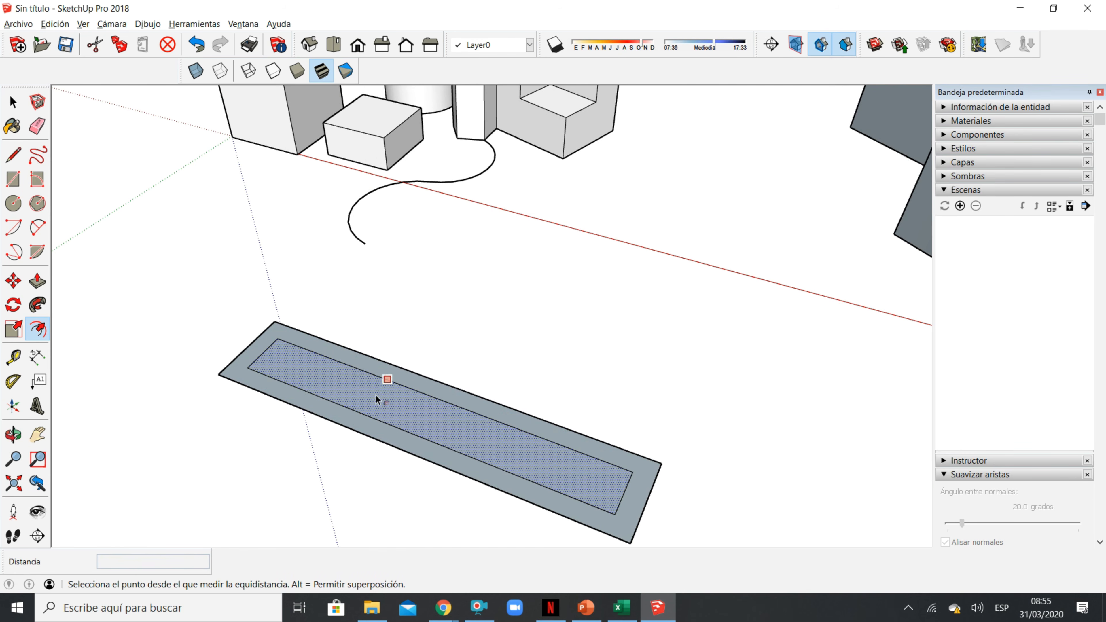
left_click(344, 368)
key("Escape")
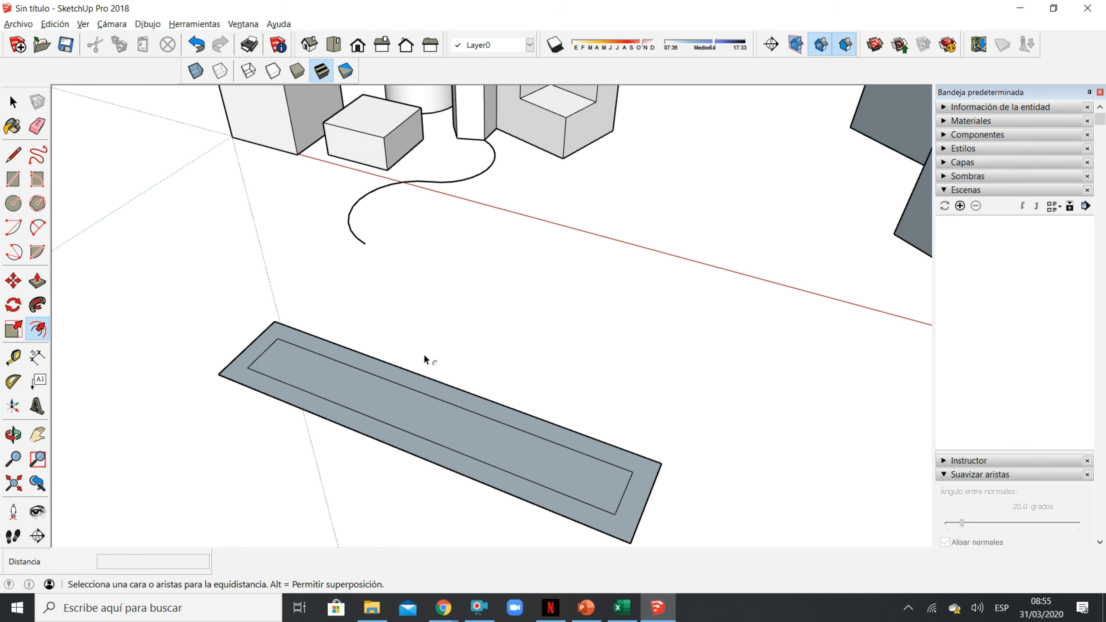
- Push/Pull the outer border up into a low slab, and raise the inner rectangle about 9.65 m into a block
left_click(37, 281)
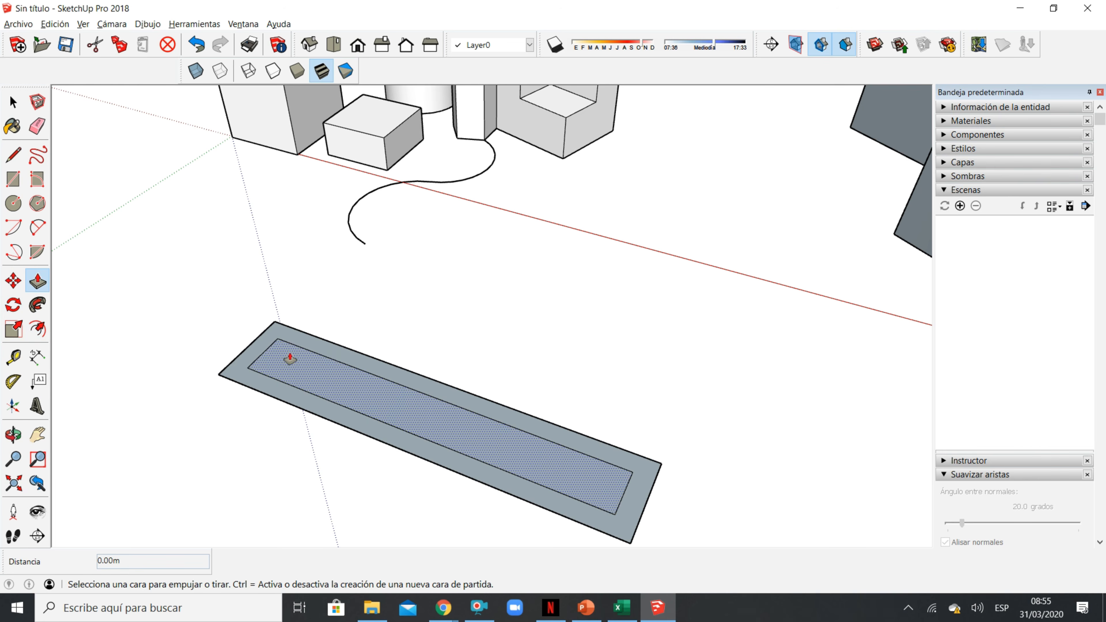
left_click(343, 357)
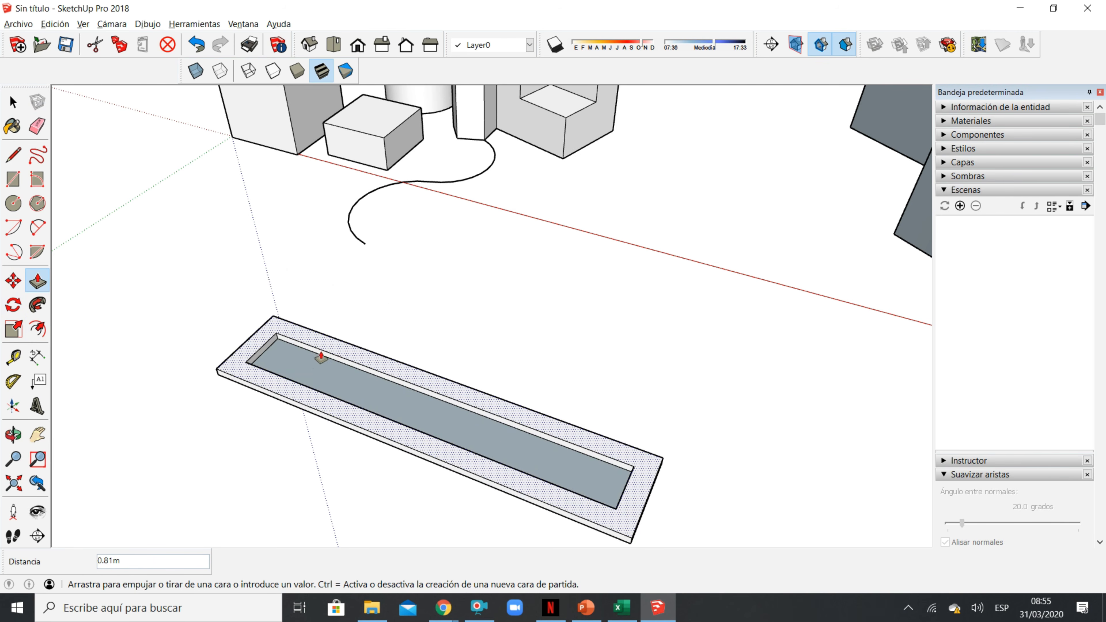
left_click(317, 350)
left_click(297, 364)
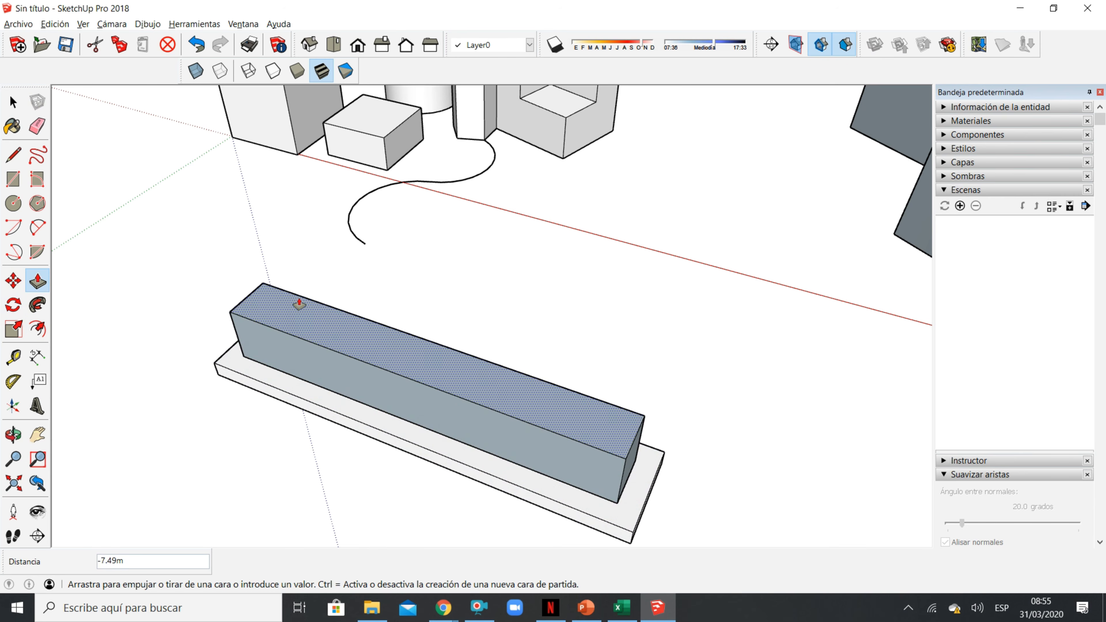
left_click(302, 285)
- Split the block crosswise into two sections and pull the far section's long side face outward
middle_click_drag(281, 378, 565, 311)
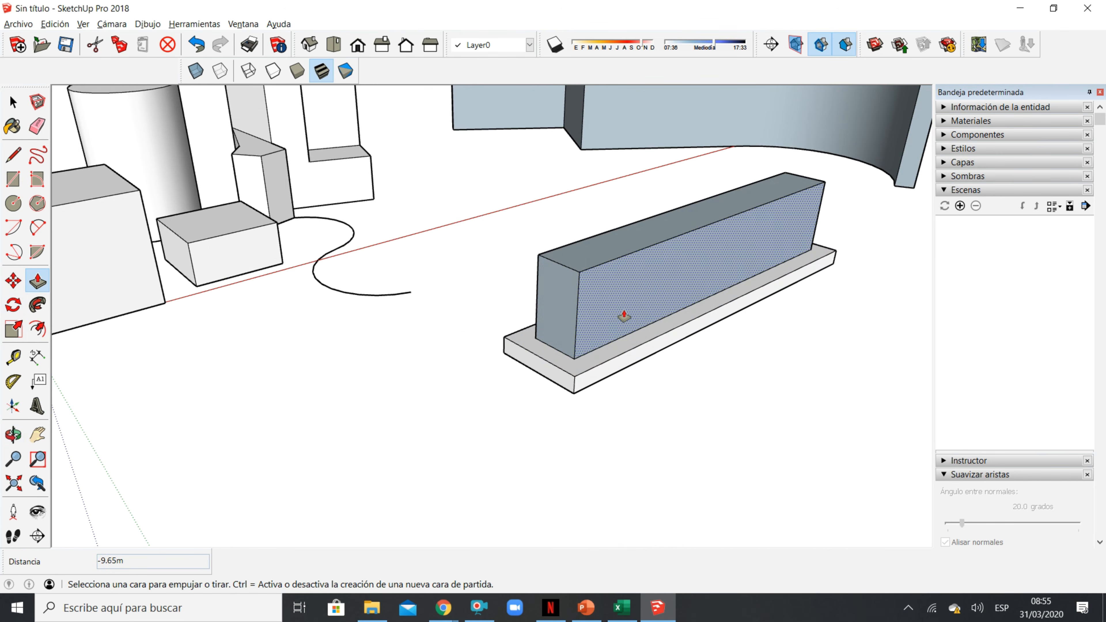
left_click(566, 346)
left_click(665, 273)
- Raise the near section's top with Push/Pull, and extend the far section's protruding end face about 8.30 m alongside it
left_click(610, 318)
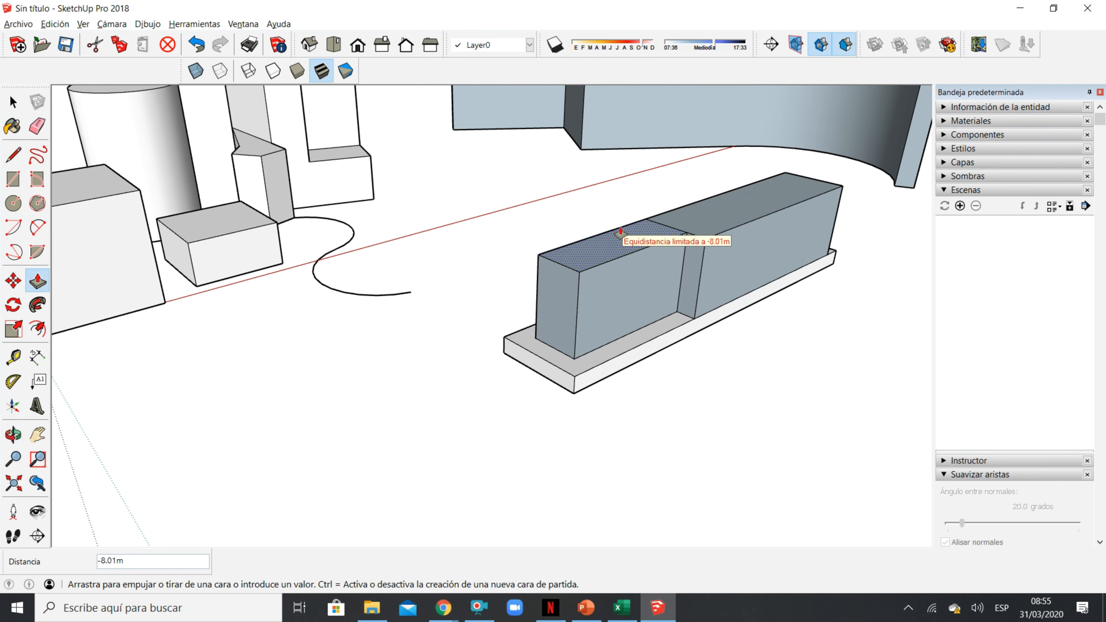
left_click(624, 180)
middle_click_drag(713, 227, 651, 351)
left_click(651, 353)
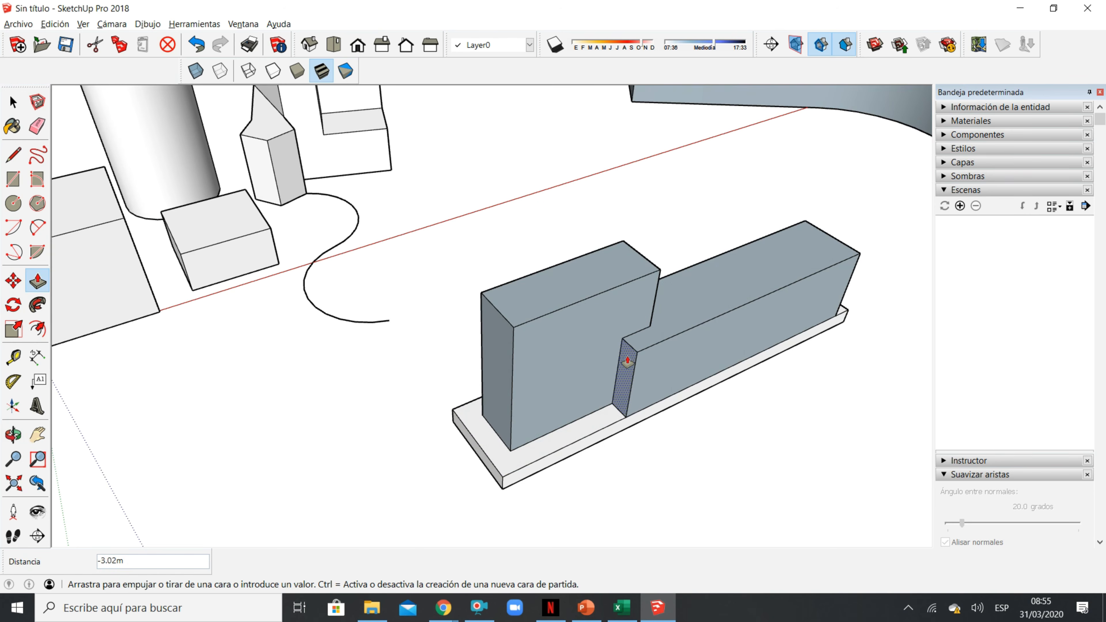
left_click(576, 385)
middle_click_drag(576, 386, 107, 362)
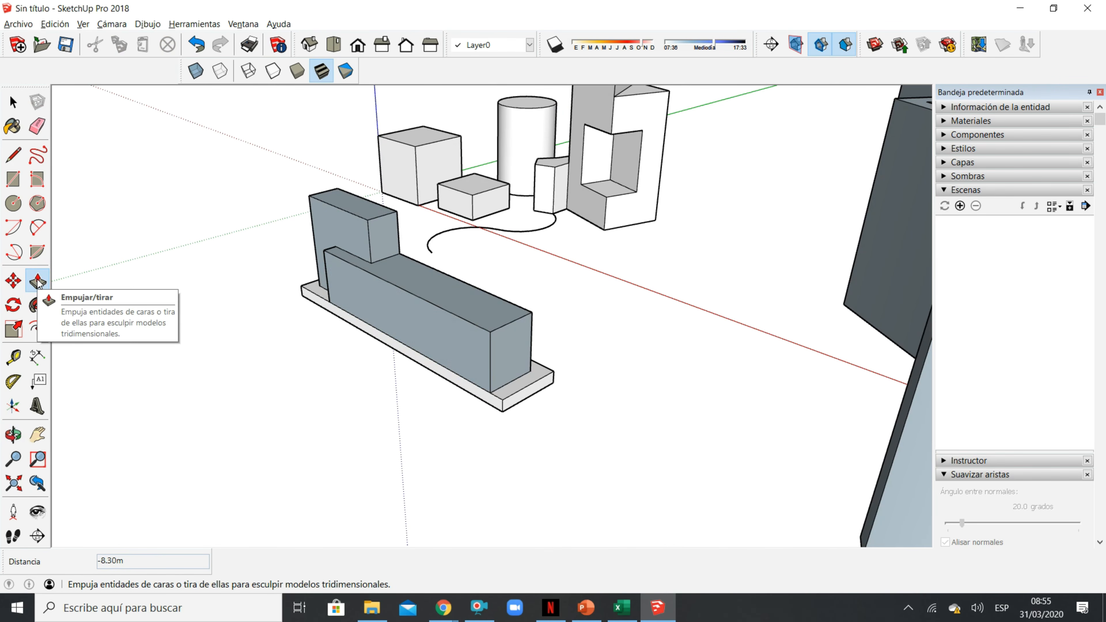
middle_click_drag(178, 329, 395, 433)
scroll(311, 445, "down", 10)
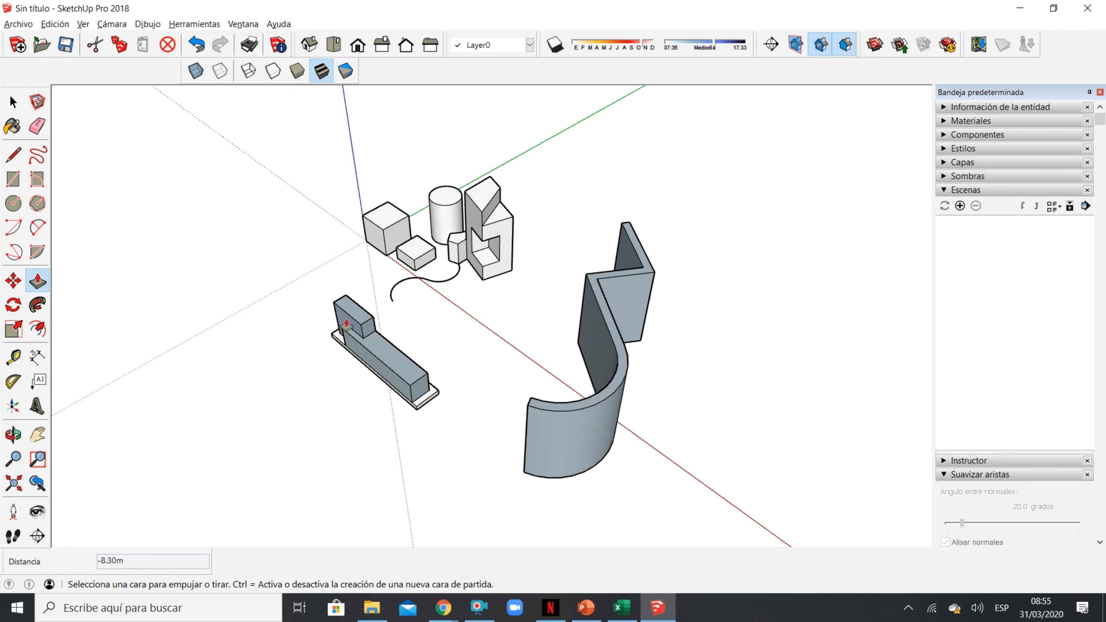
middle_click_drag(385, 364, 407, 305)
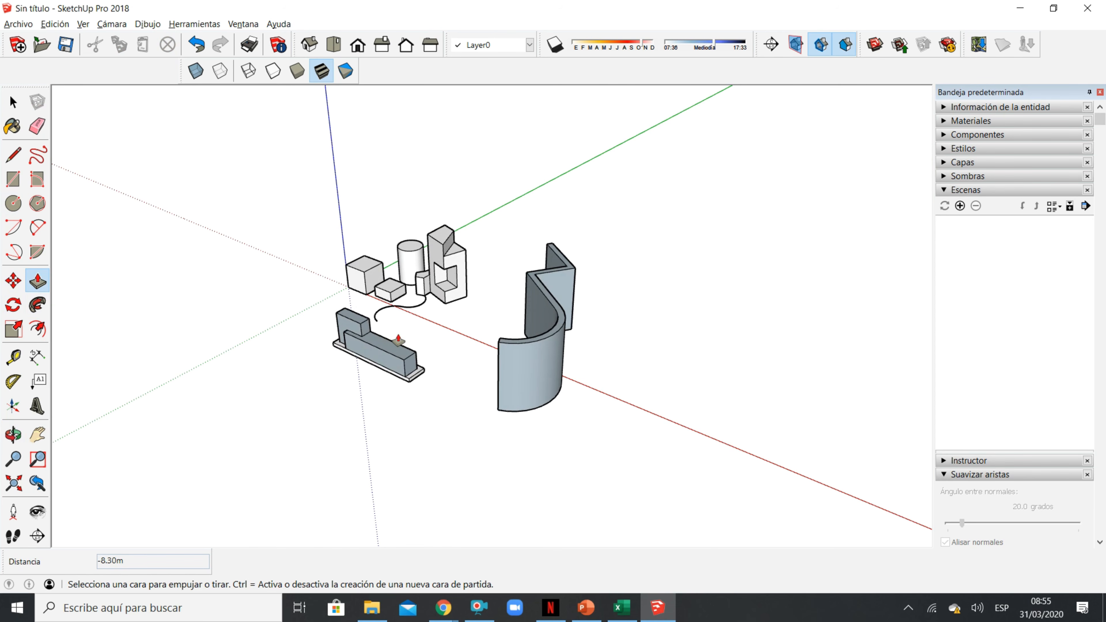
mouse_move(397, 339)
middle_mouse_down()
mouse_move(425, 341)
mouse_move(434, 316)
mouse_move(414, 321)
mouse_move(417, 333)
middle_mouse_up()
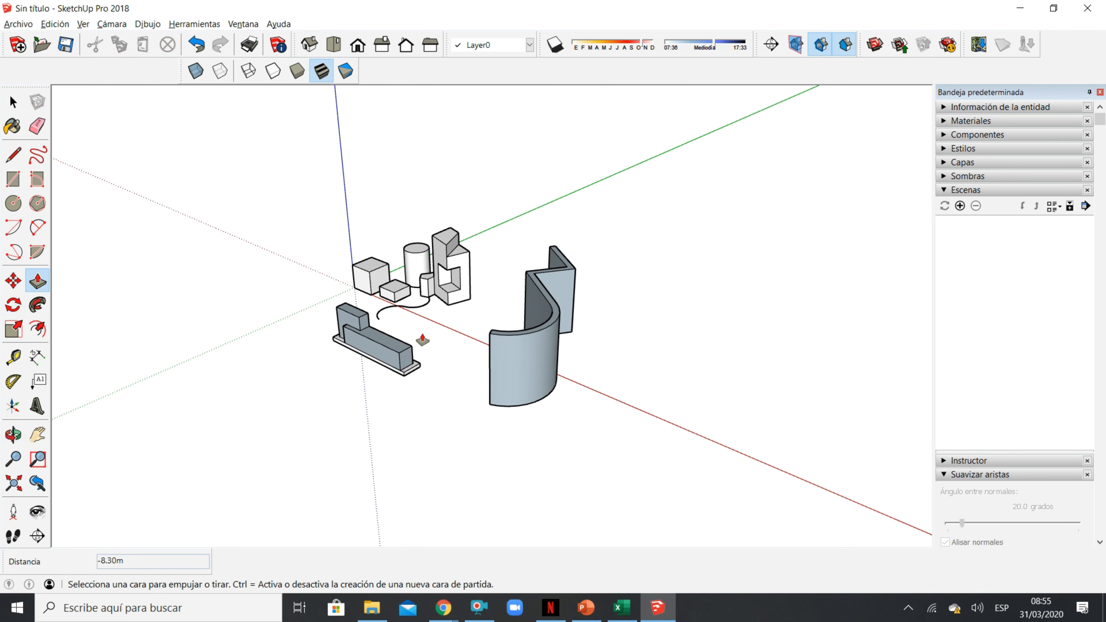